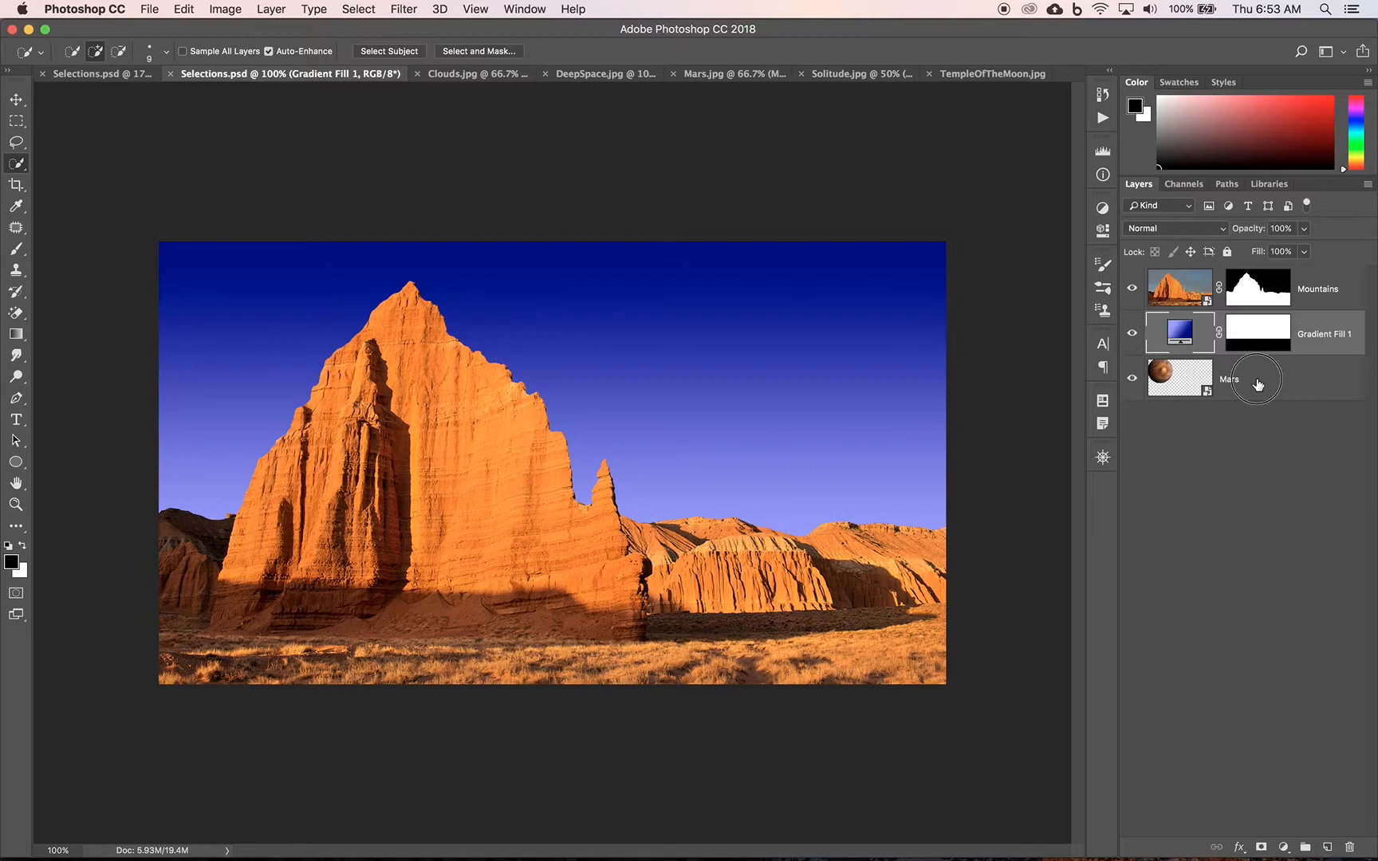
Move the Mars layer above the Gradient Fill 1 layer, directly beneath the Mountains layer.
{"action": "left_click_drag", "start_coordinate": [1258, 385], "coordinate": [1245, 330]}
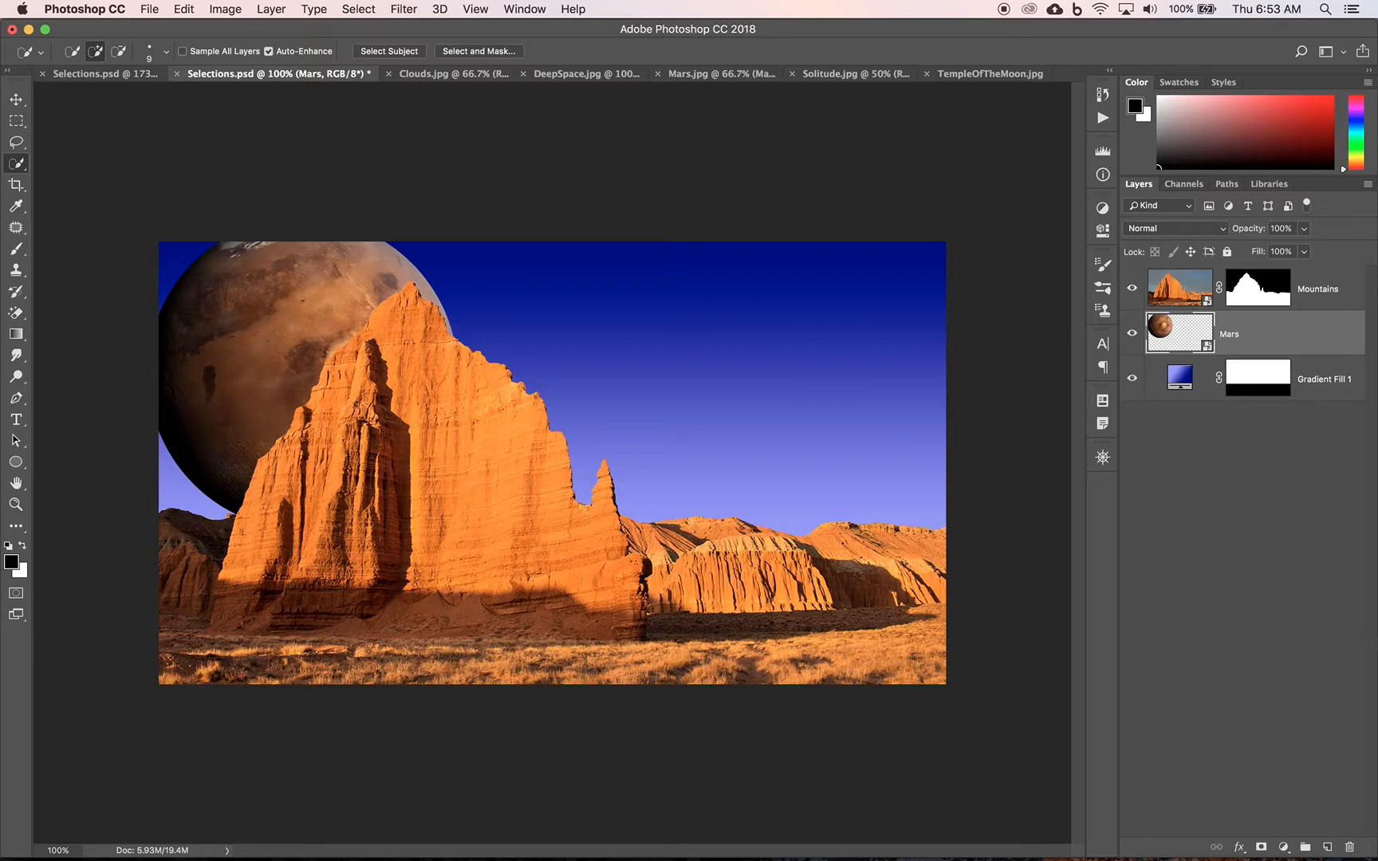
Switch to the Clouds.jpg document and activate the Magic Wand tool with the Point Sample size.
{"action": "left_click", "coordinate": [466, 79]}
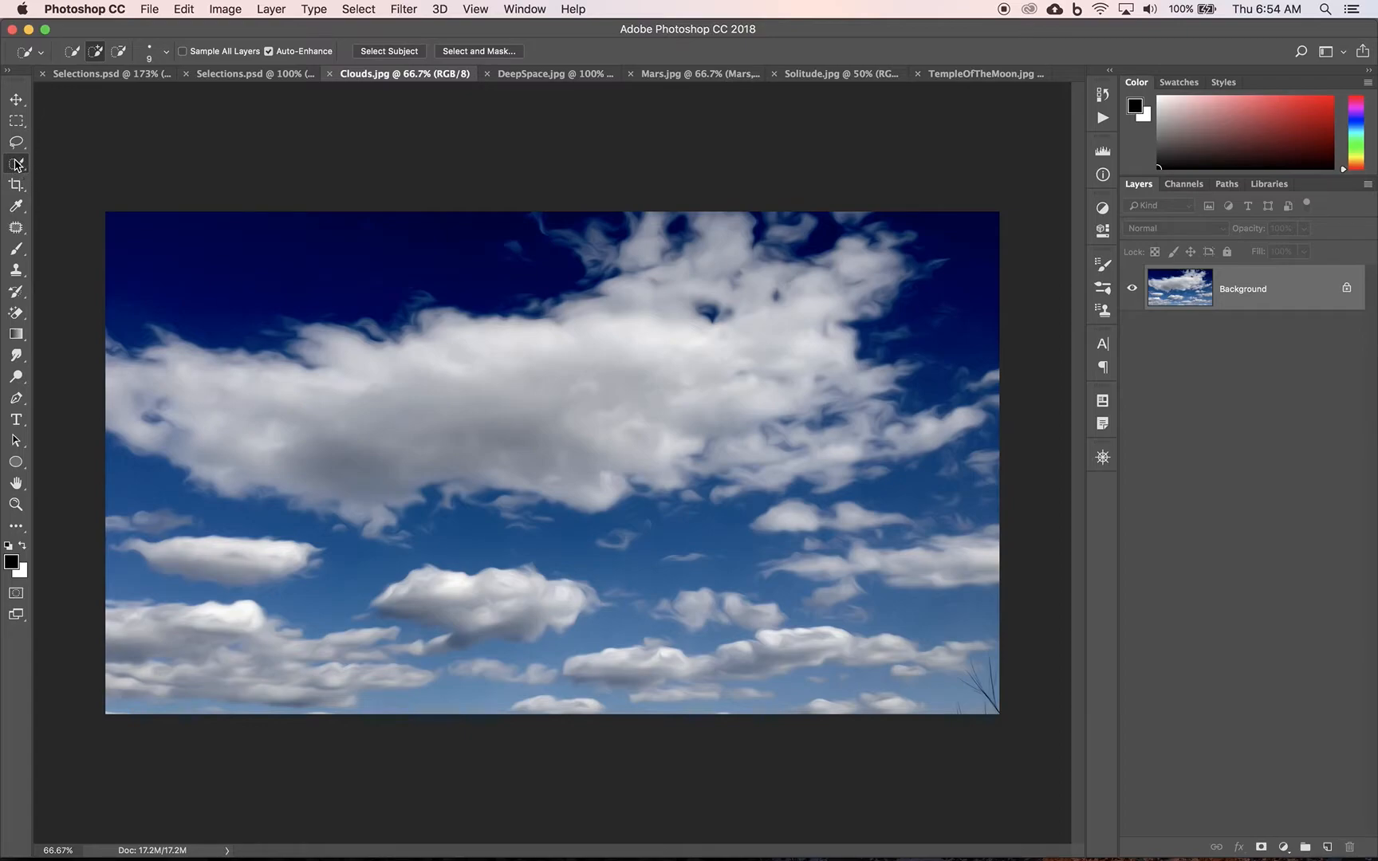
{"action": "left_click_drag", "start_coordinate": [18, 169], "coordinate": [79, 180]}
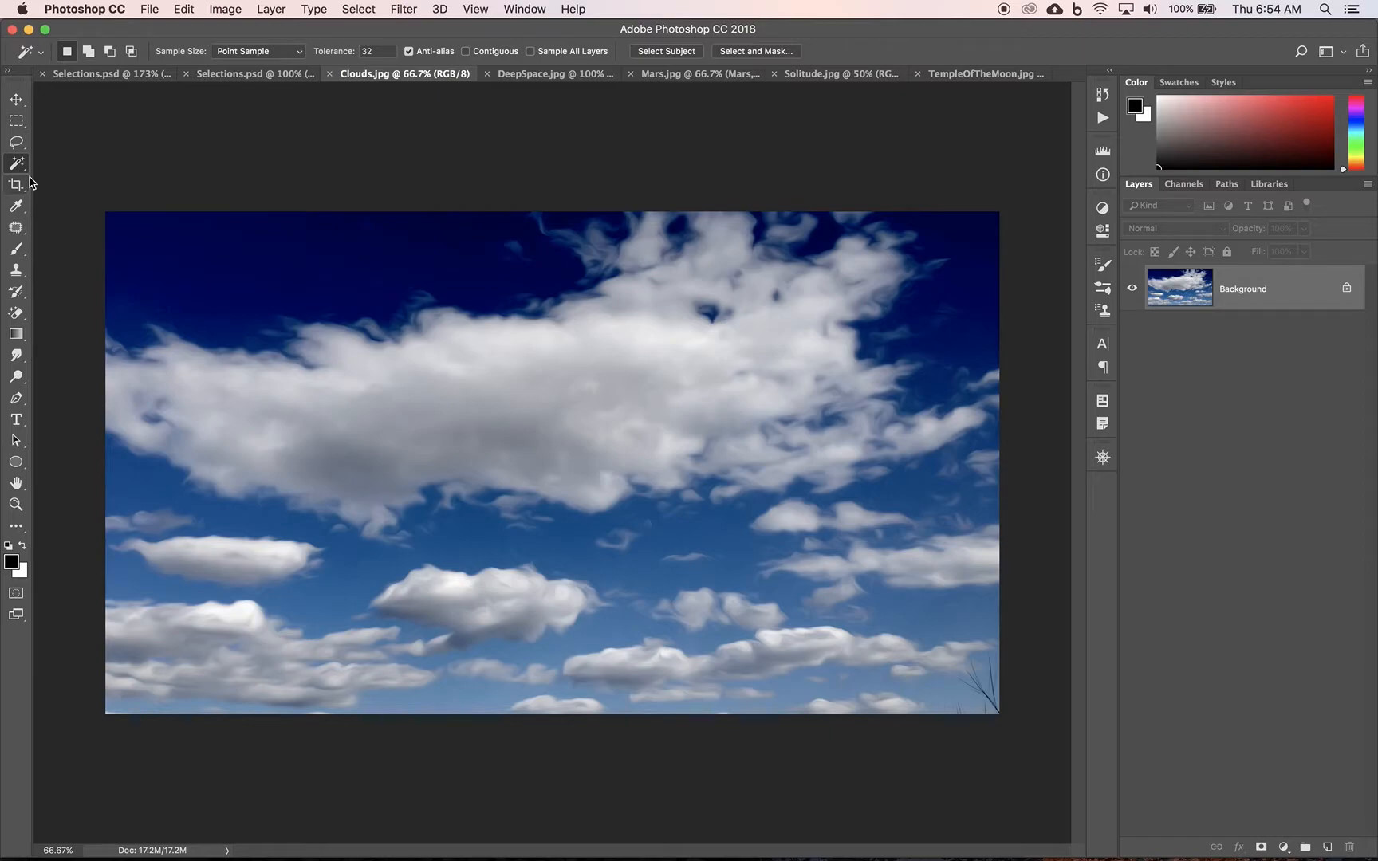
{"action": "left_click", "coordinate": [283, 55]}
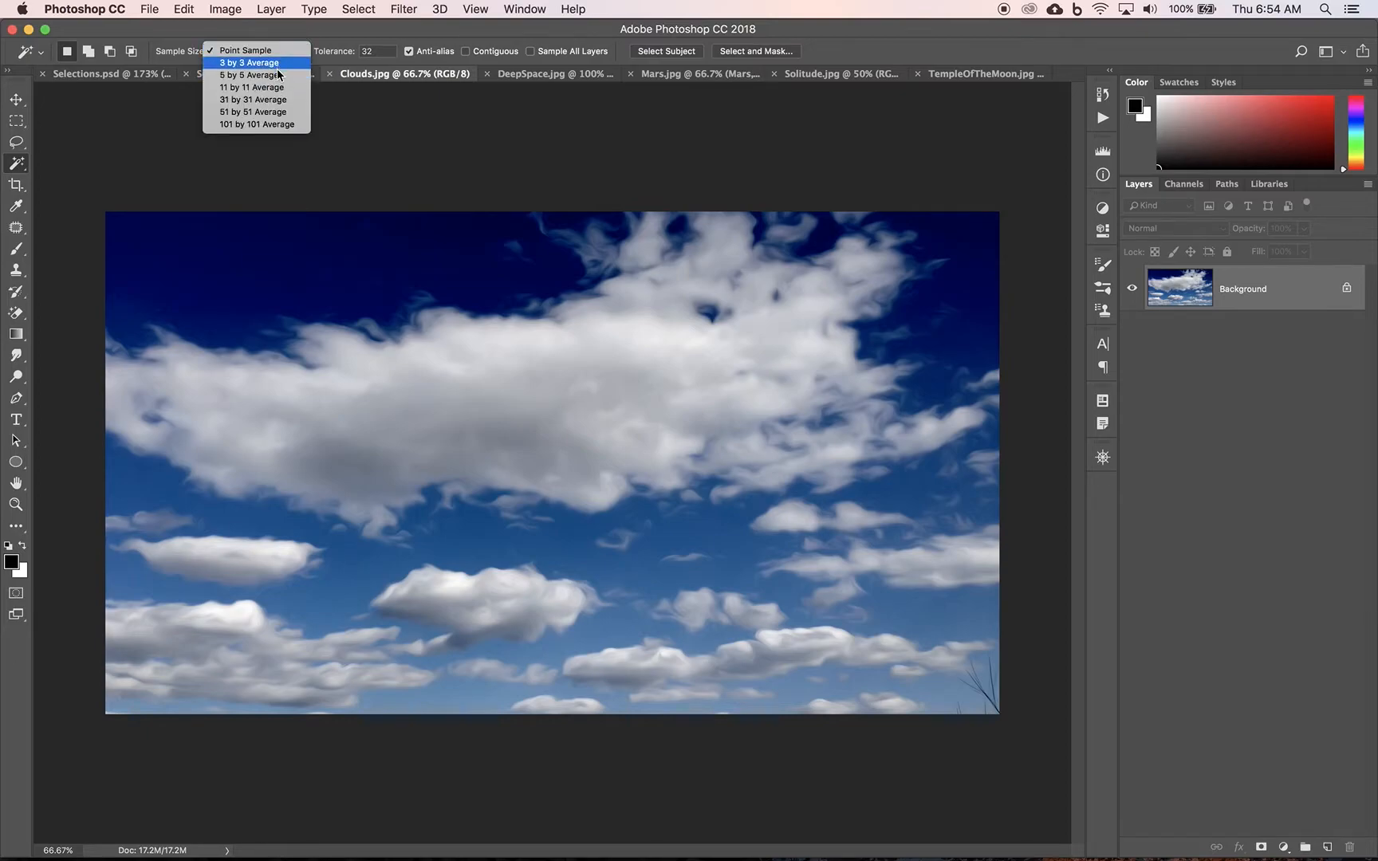
{"action": "left_click", "coordinate": [319, 35]}
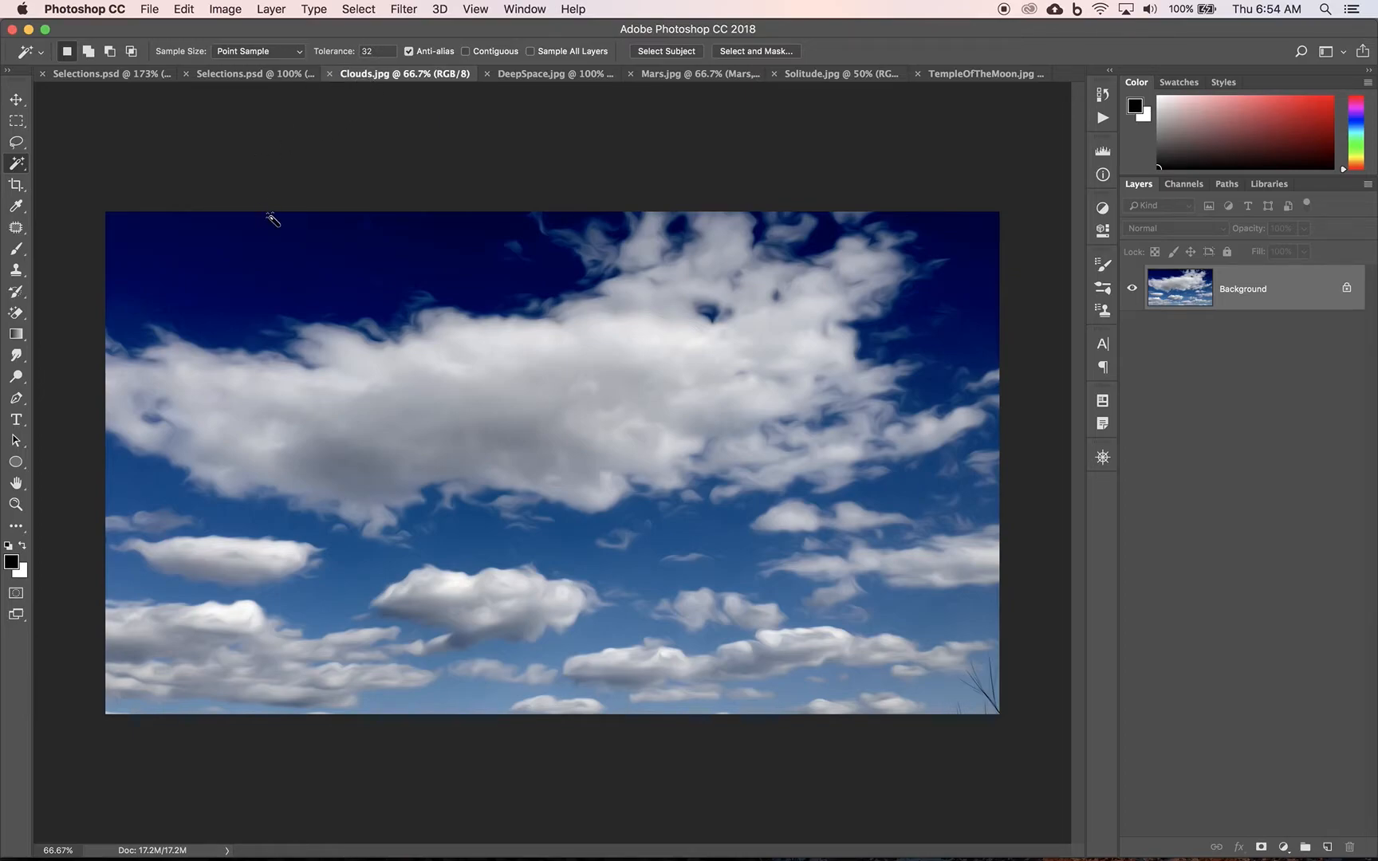
Try Magic Wand selections of the dark blue sky, first at tolerance 32 and again at tolerance 100, clearing each one.
{"action": "left_click", "coordinate": [288, 252]}
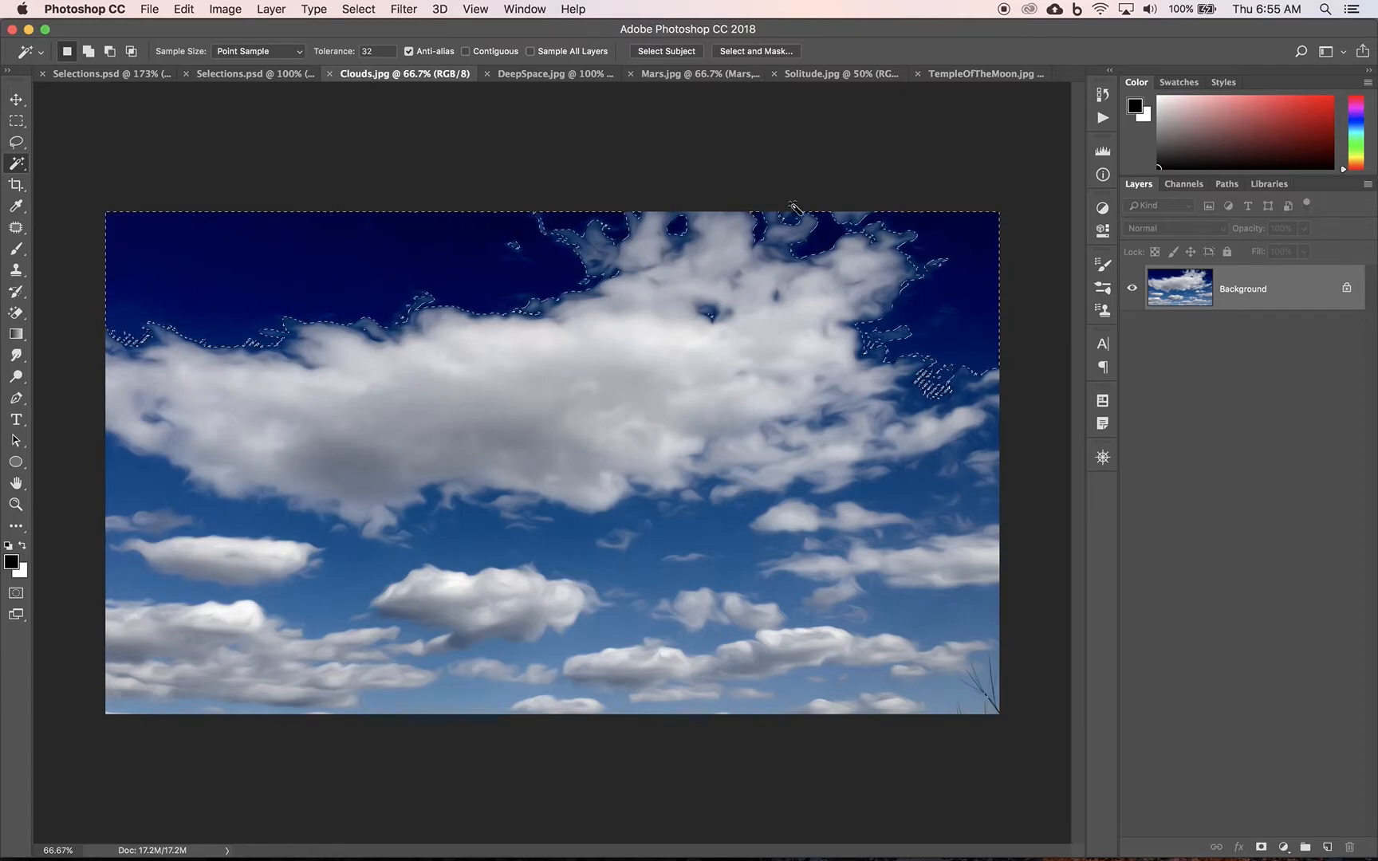
{"action": "key", "text": "super+d"}
{"action": "left_click", "coordinate": [373, 51]}
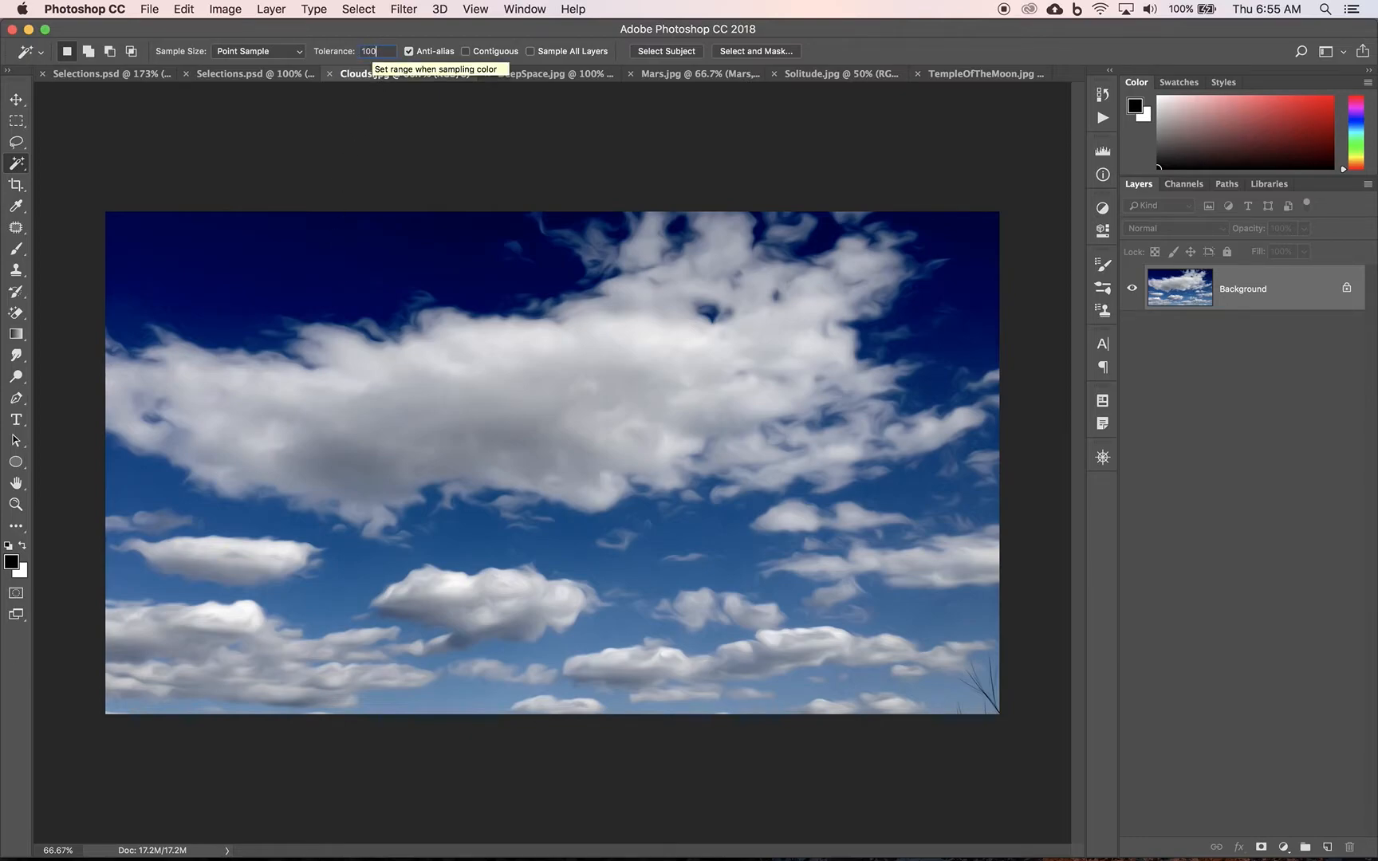
{"action": "left_click", "coordinate": [301, 250]}
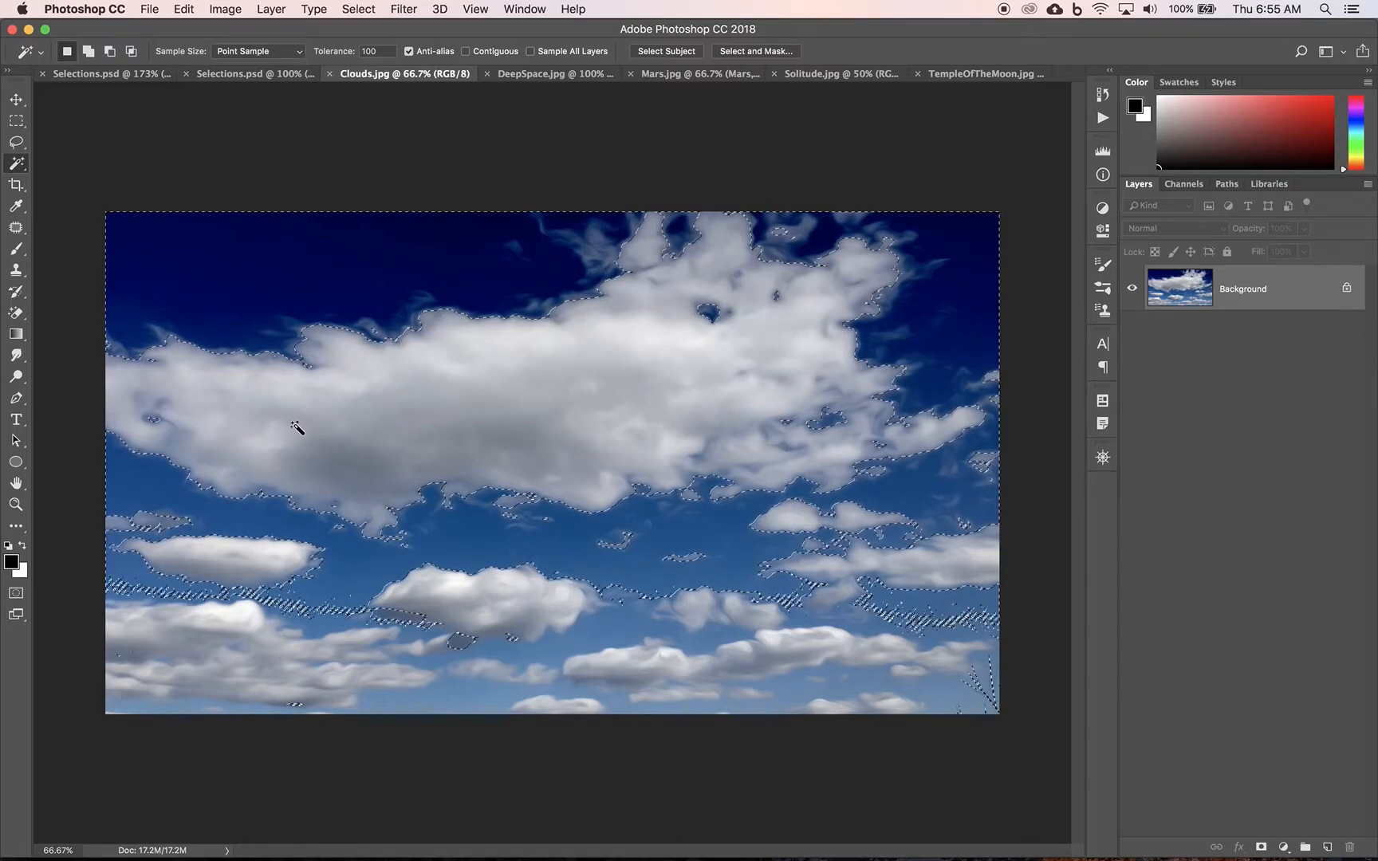
{"action": "key", "text": "super+d"}
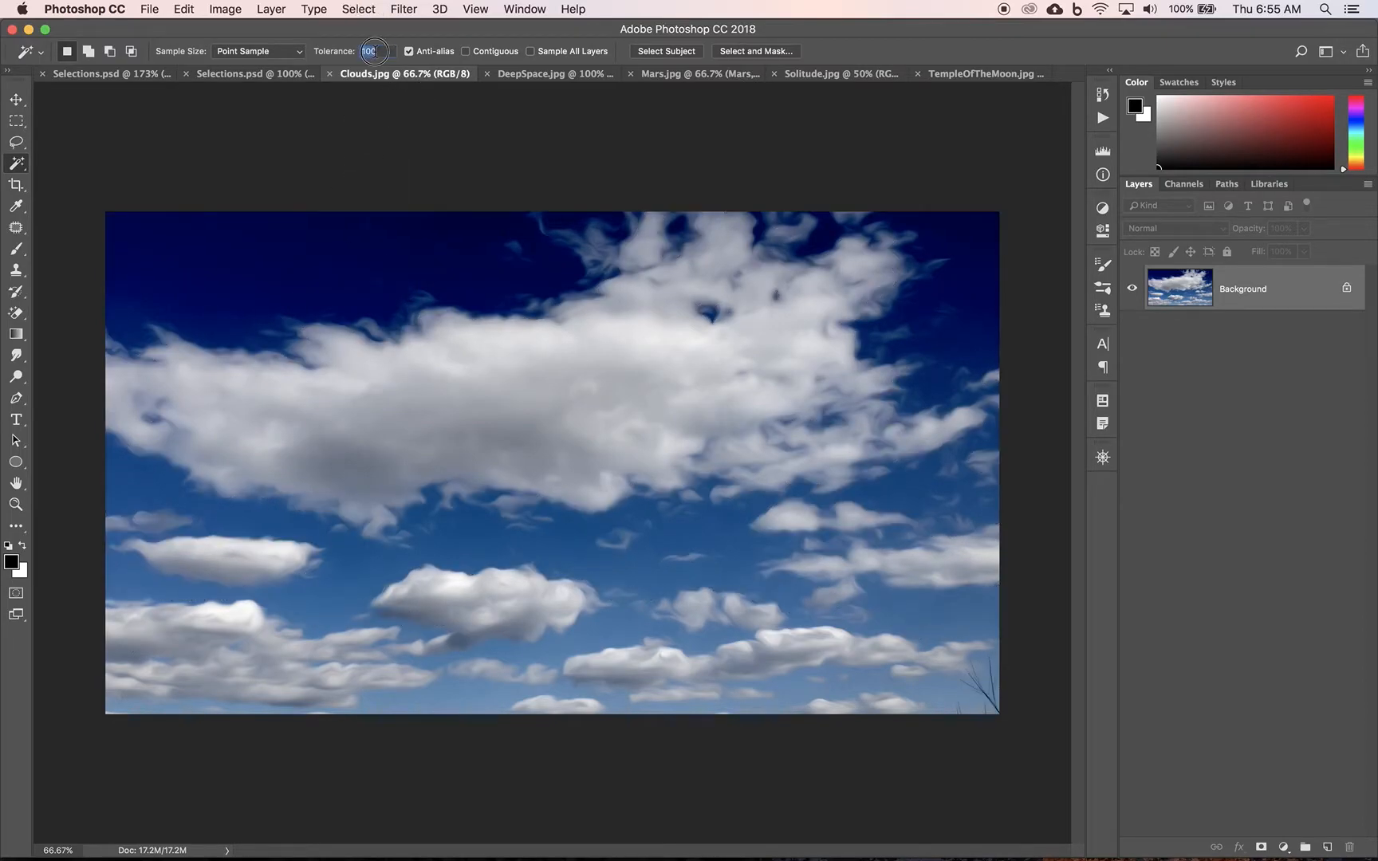
Set the Magic Wand tolerance to 32, sample the dark blue sky again and clear the selection.
{"action": "type", "text": "32"}
{"action": "key", "text": "Return"}
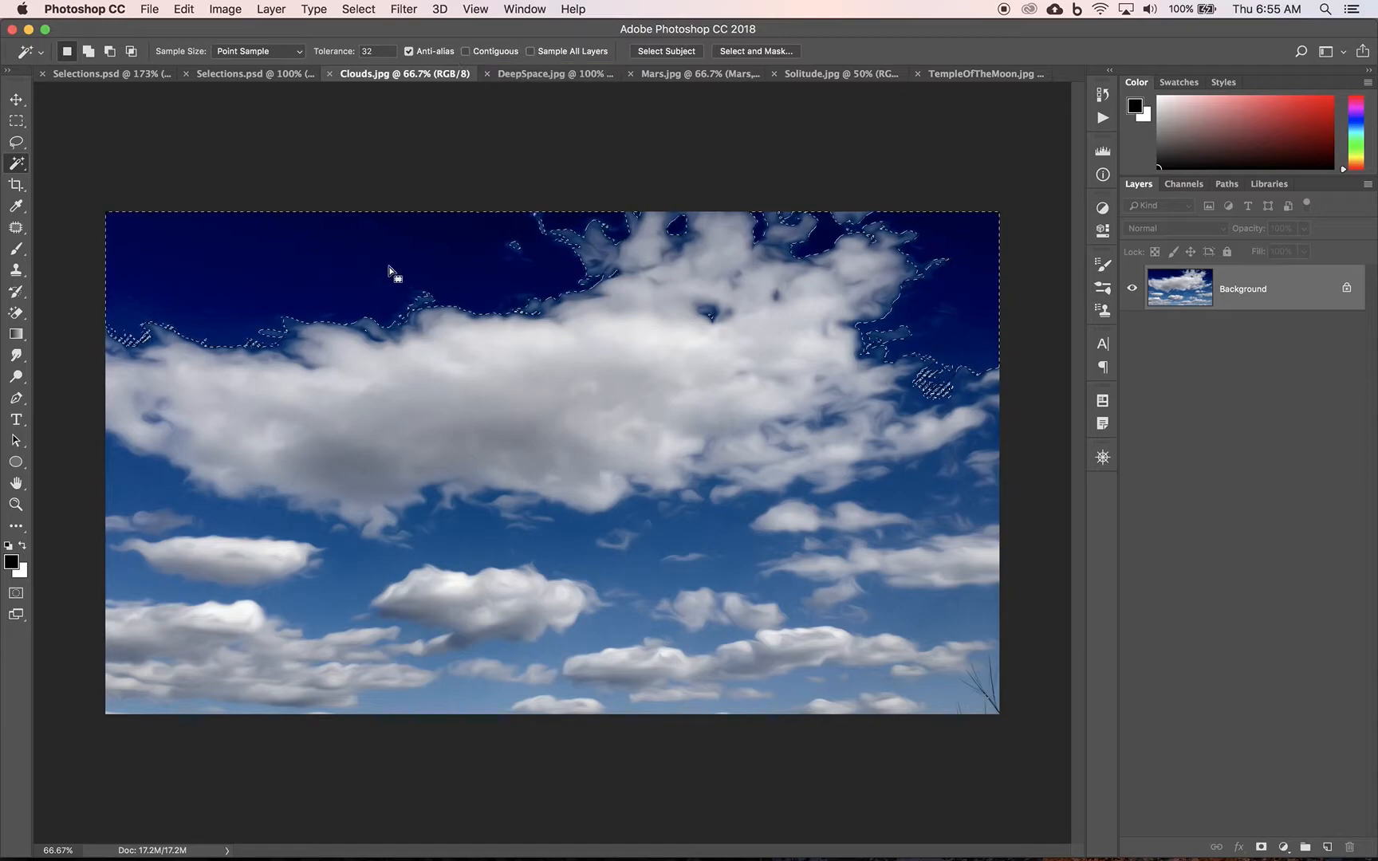
{"action": "key", "text": "super+d"}
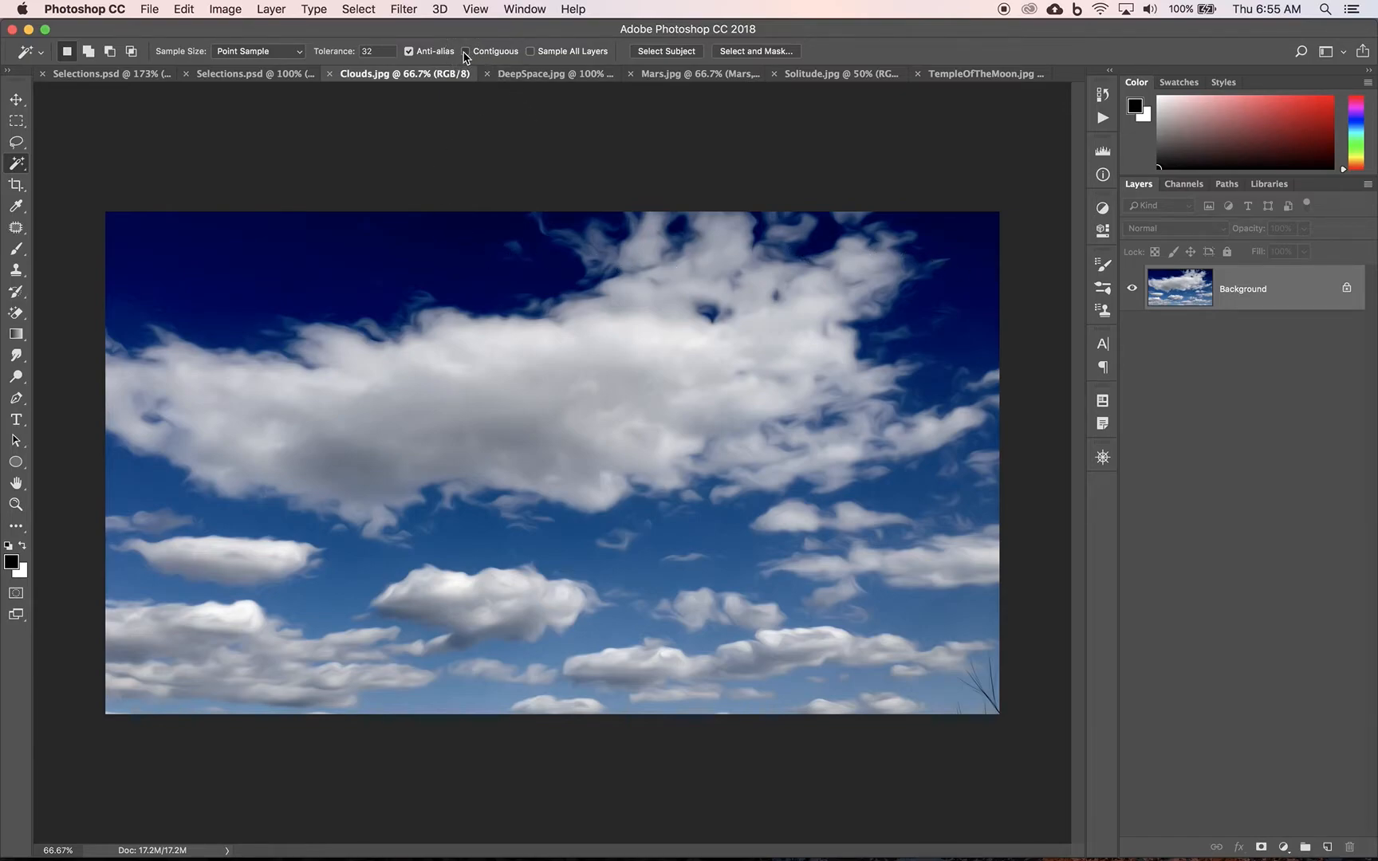
Try a contiguous Magic Wand selection of the dark sky above the large cloud, clear it and turn Contiguous off.
{"action": "left_click", "coordinate": [238, 271]}
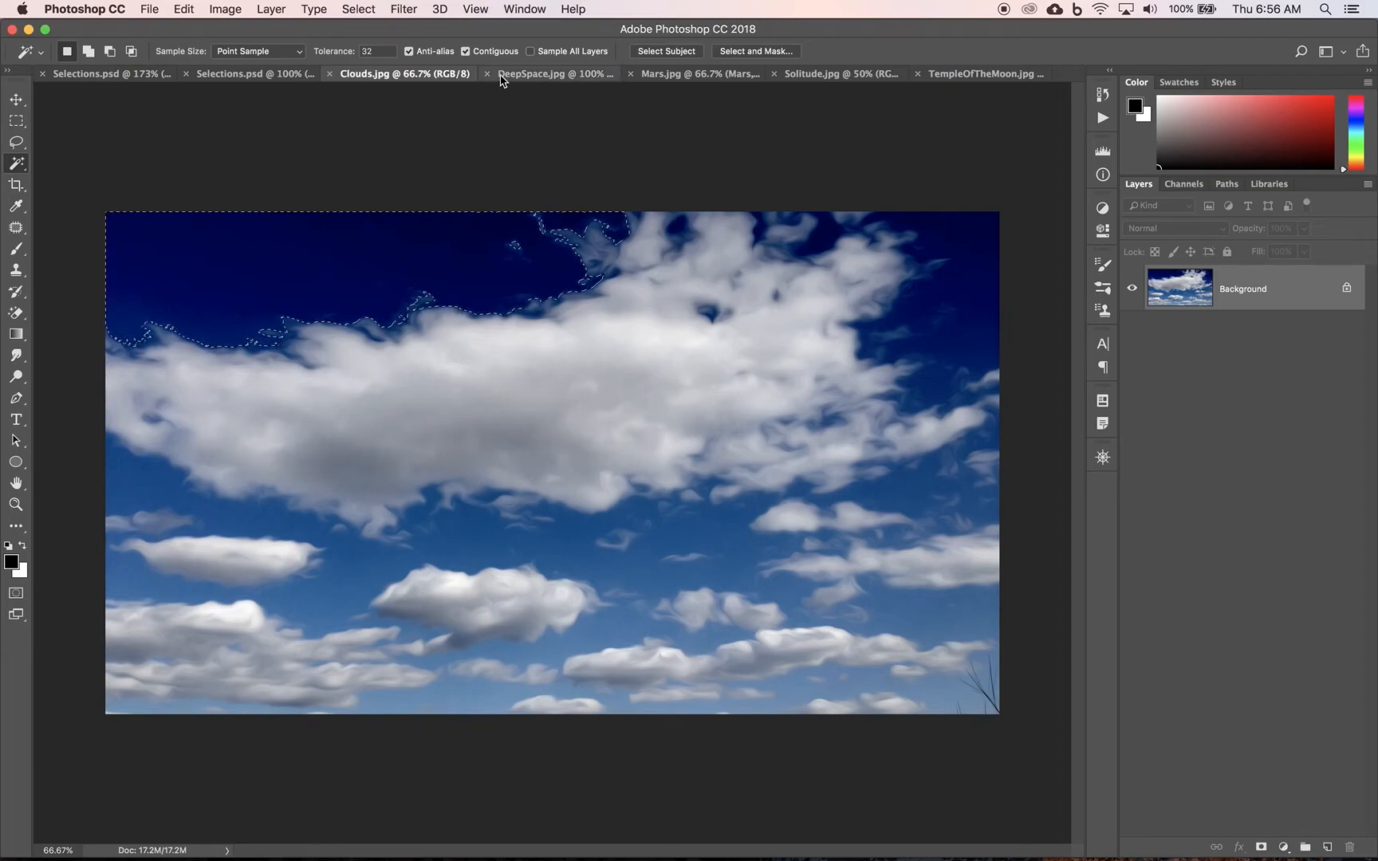
{"action": "left_click", "coordinate": [466, 53]}
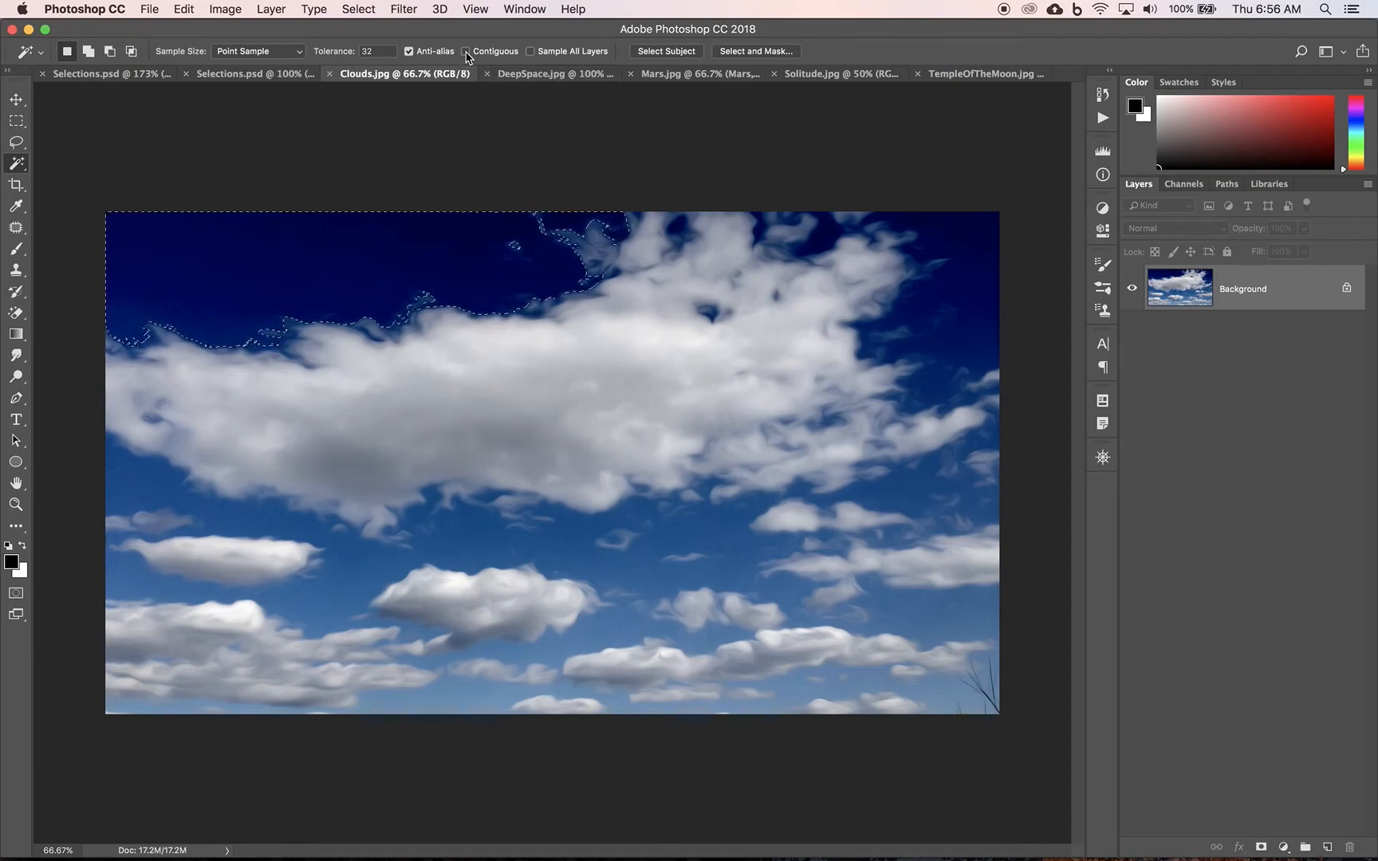
{"action": "key", "text": "super+d"}
Select the dark blue sky with the Magic Wand and add the lighter blue areas between and below the clouds.
{"action": "left_click", "coordinate": [364, 255]}
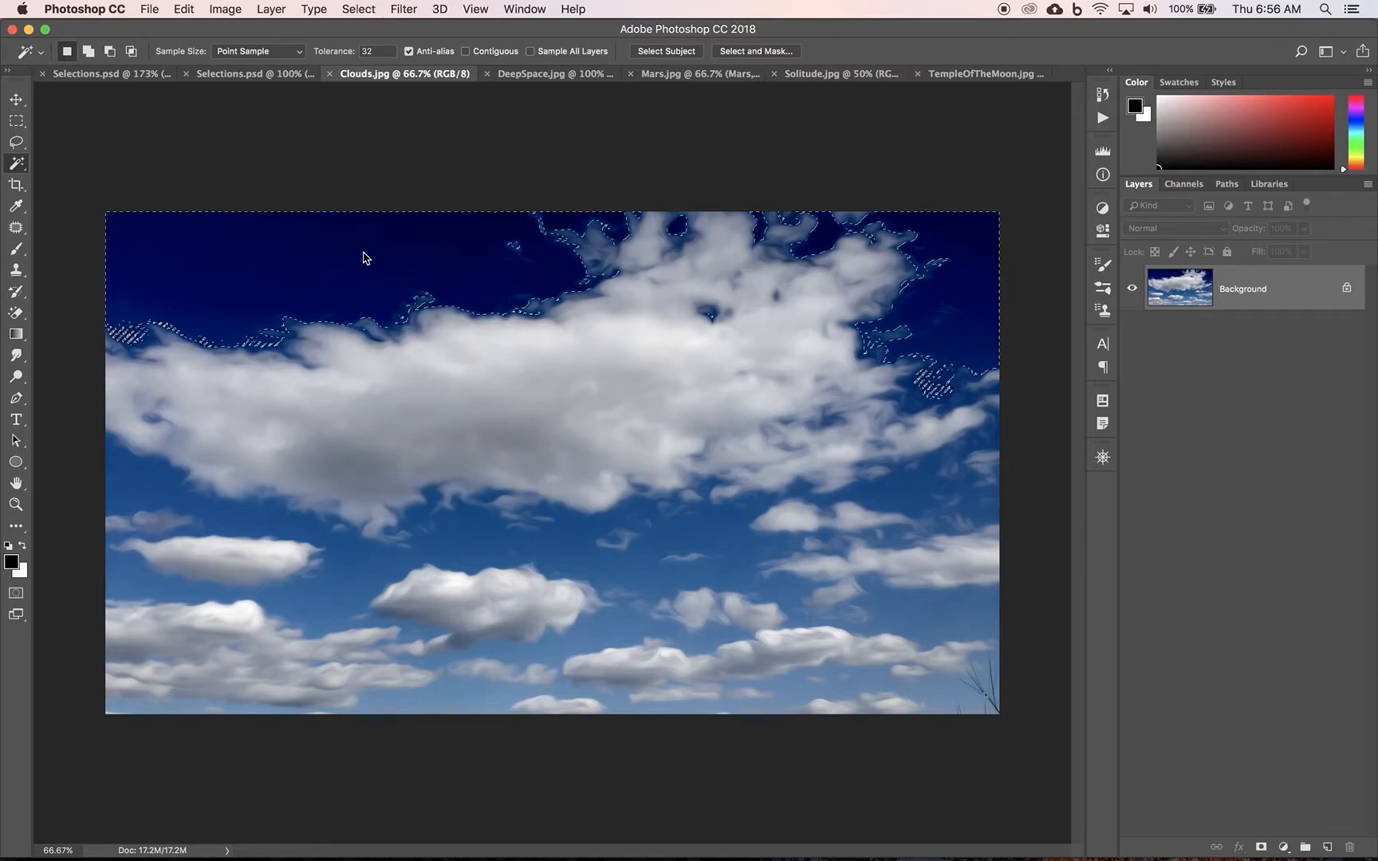
{"action": "key", "text": "shift"}
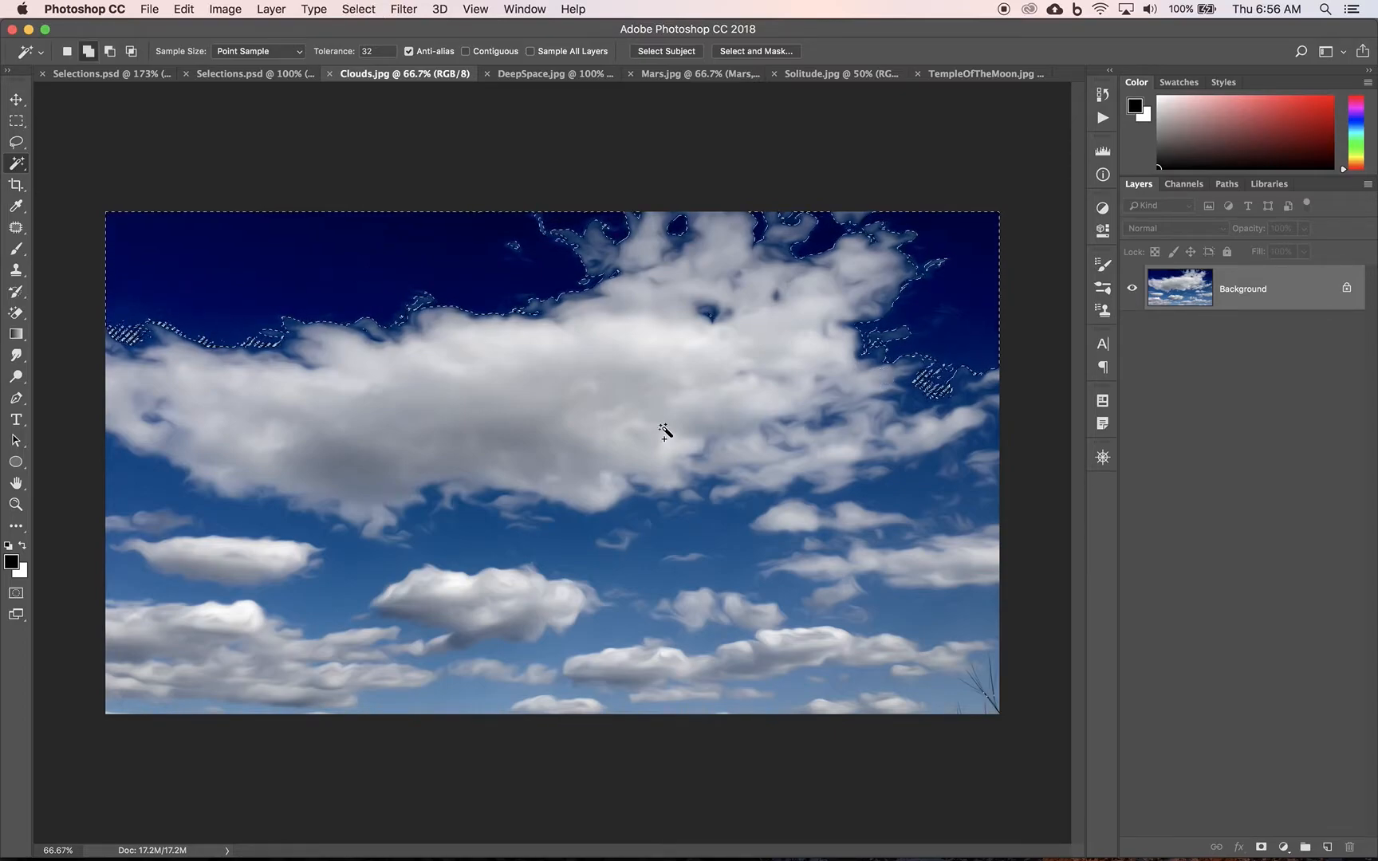
{"action": "left_click", "coordinate": [391, 578]}
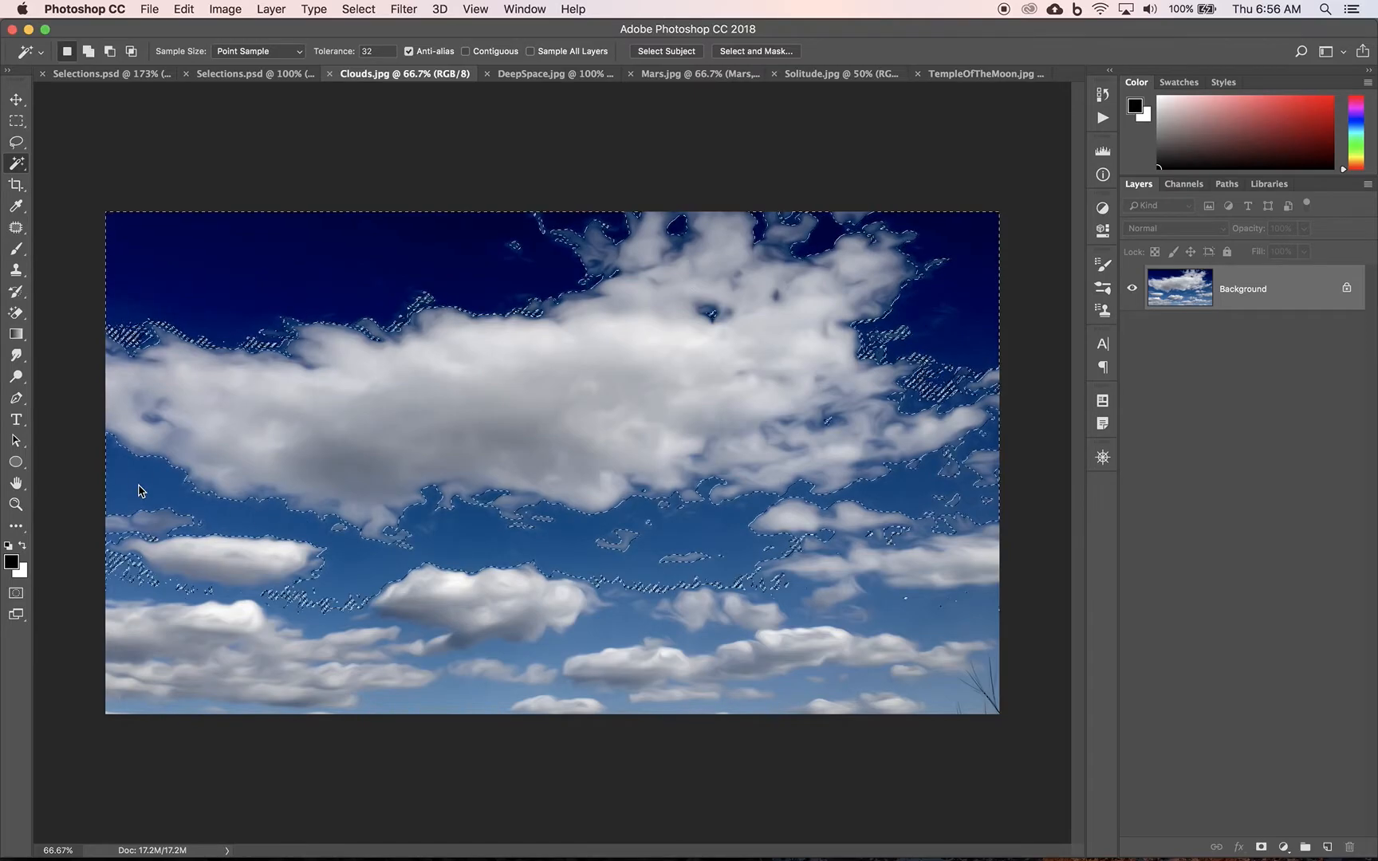
{"action": "left_click", "coordinate": [431, 701]}
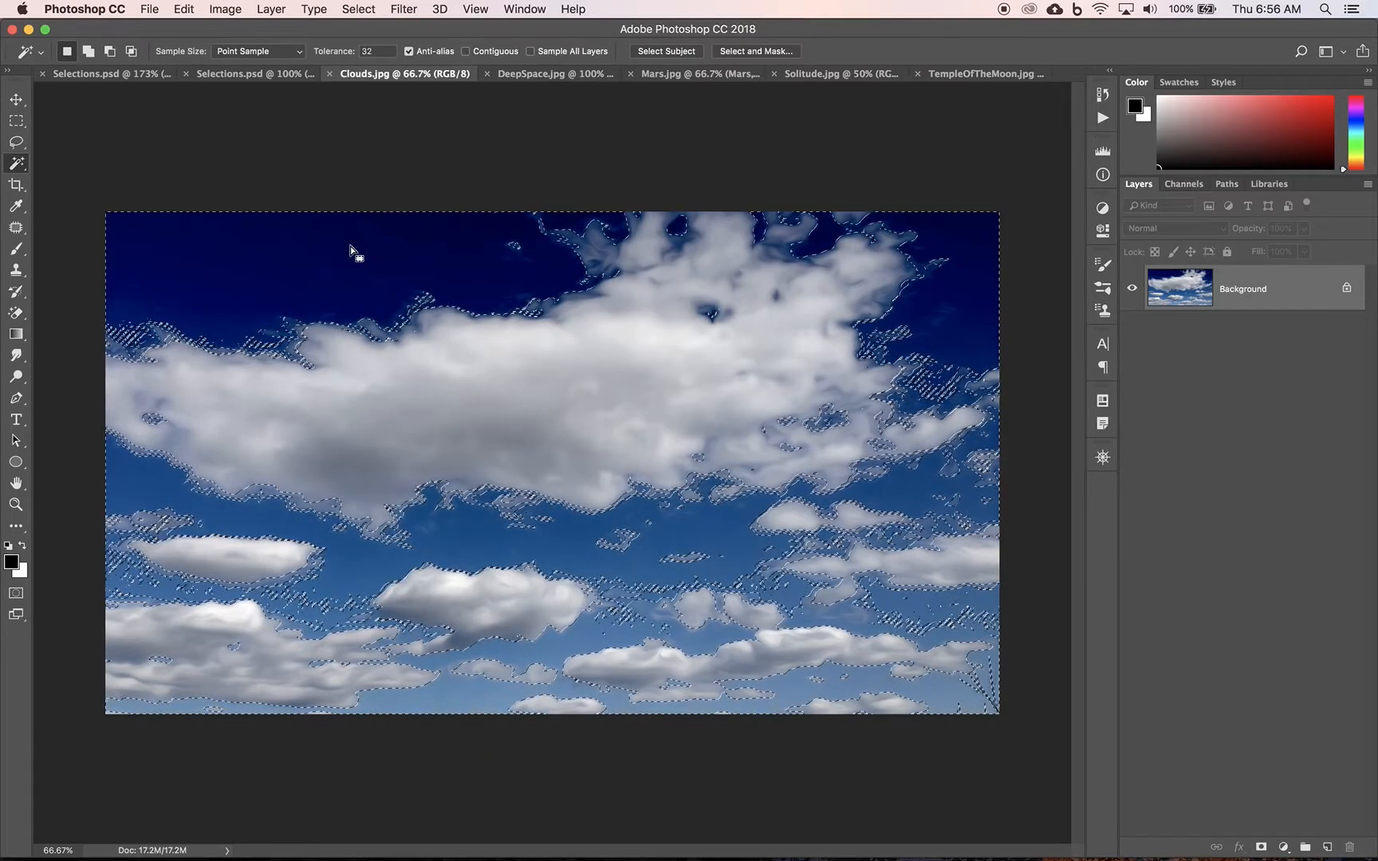
Save the sky selection as a new channel named "clouds" in Clouds.jpg.
{"action": "left_click", "coordinate": [360, 9]}
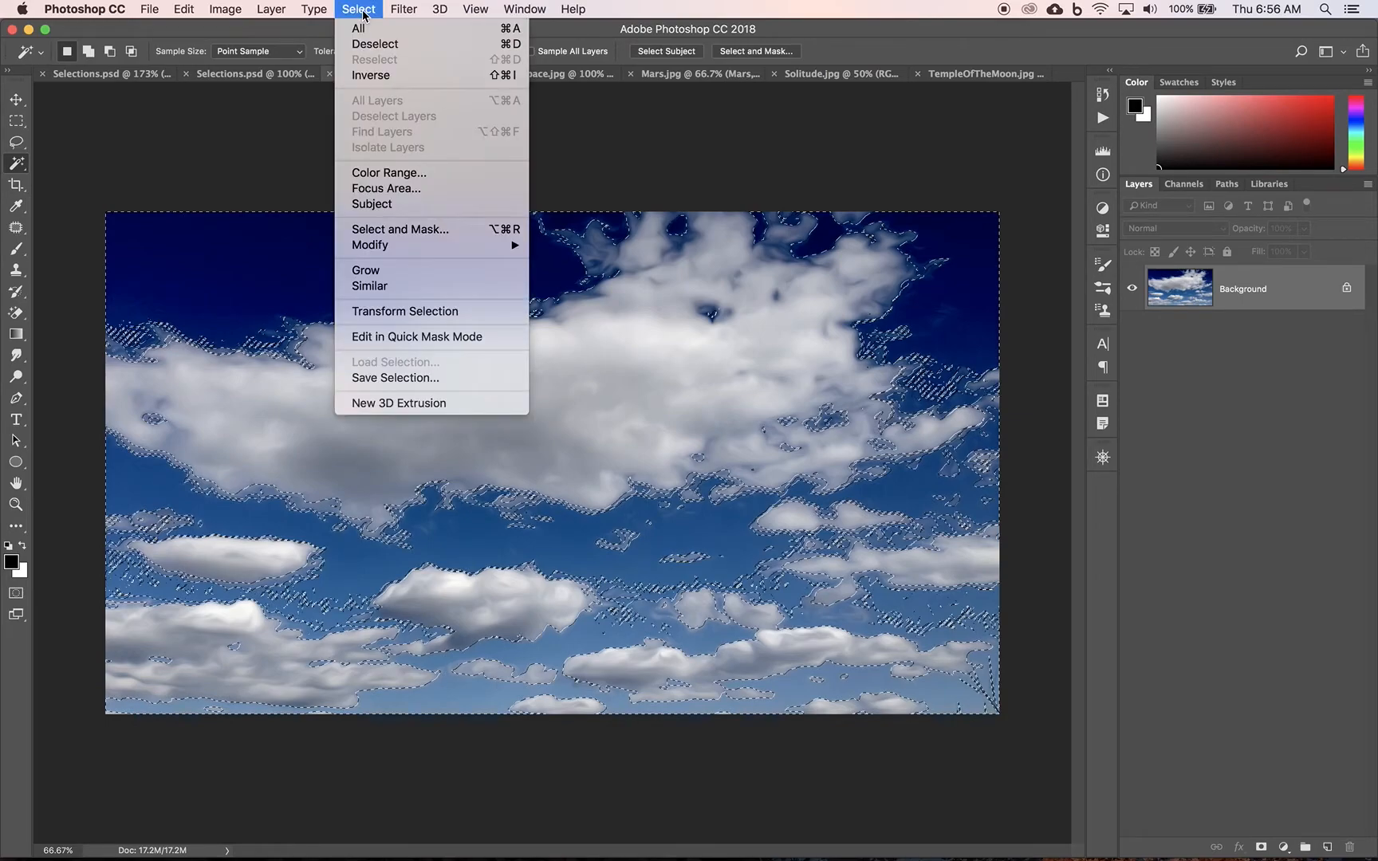
{"action": "left_click", "coordinate": [402, 380]}
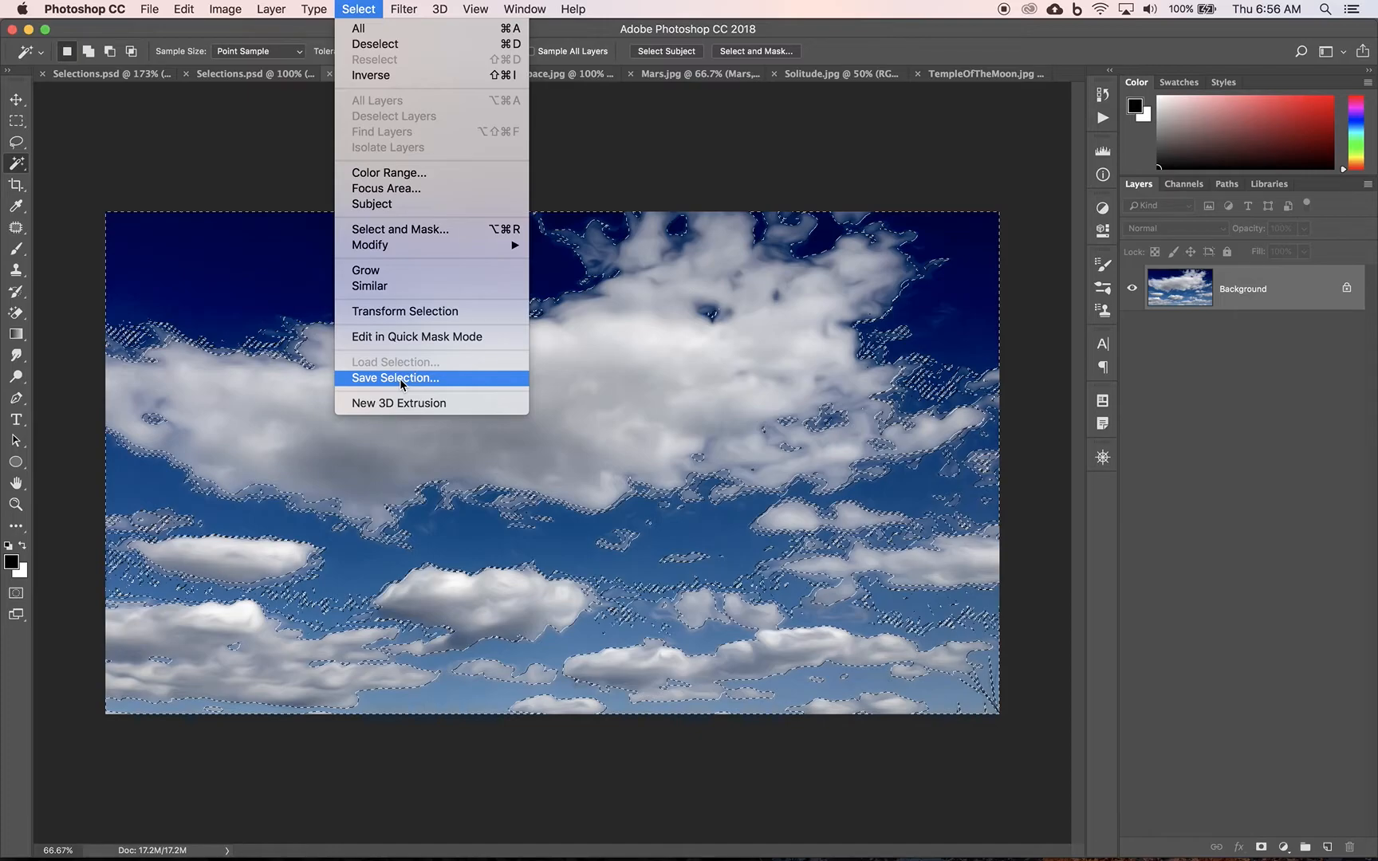
{"action": "type", "text": "clouds"}
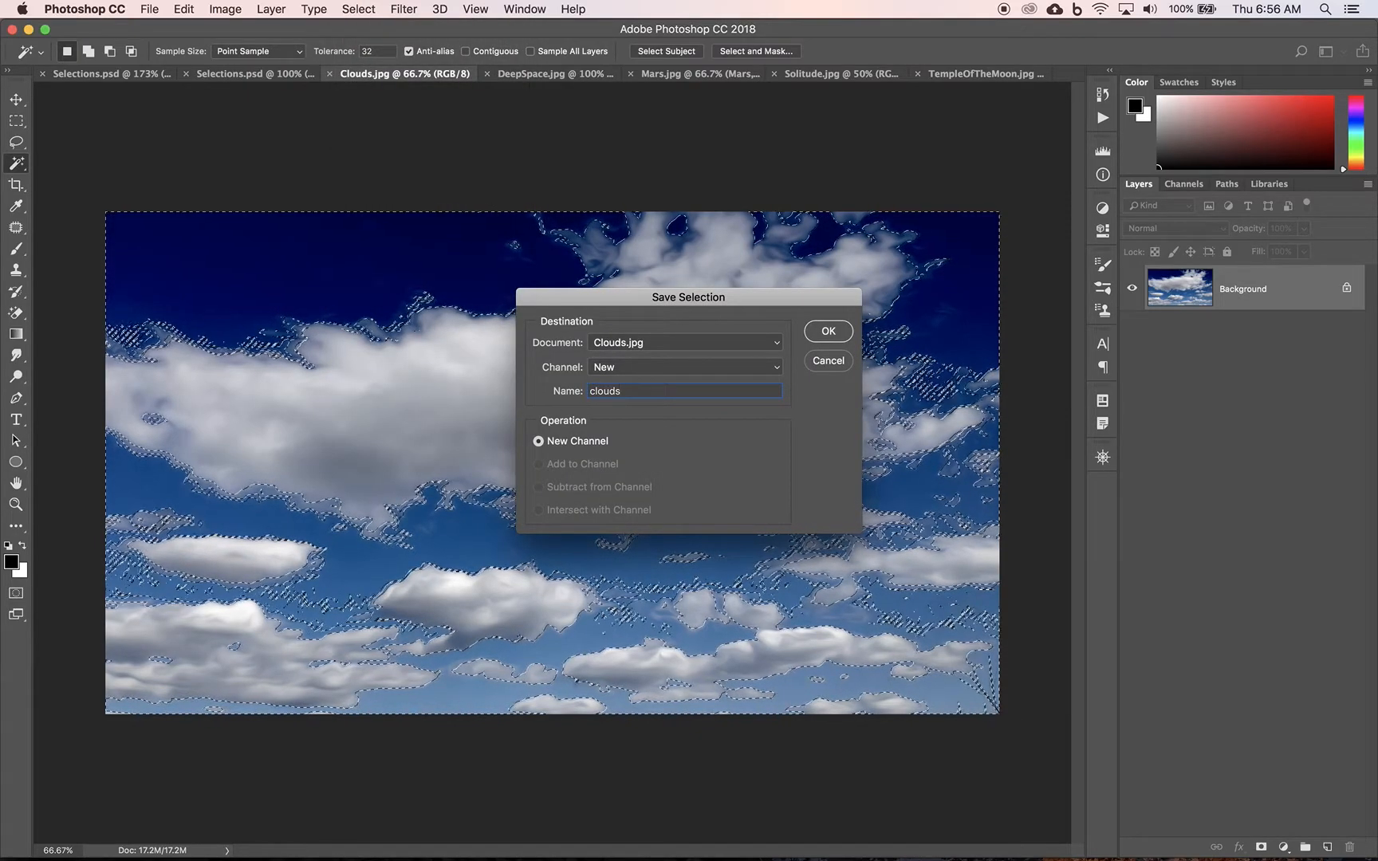
{"action": "left_click", "coordinate": [829, 331]}
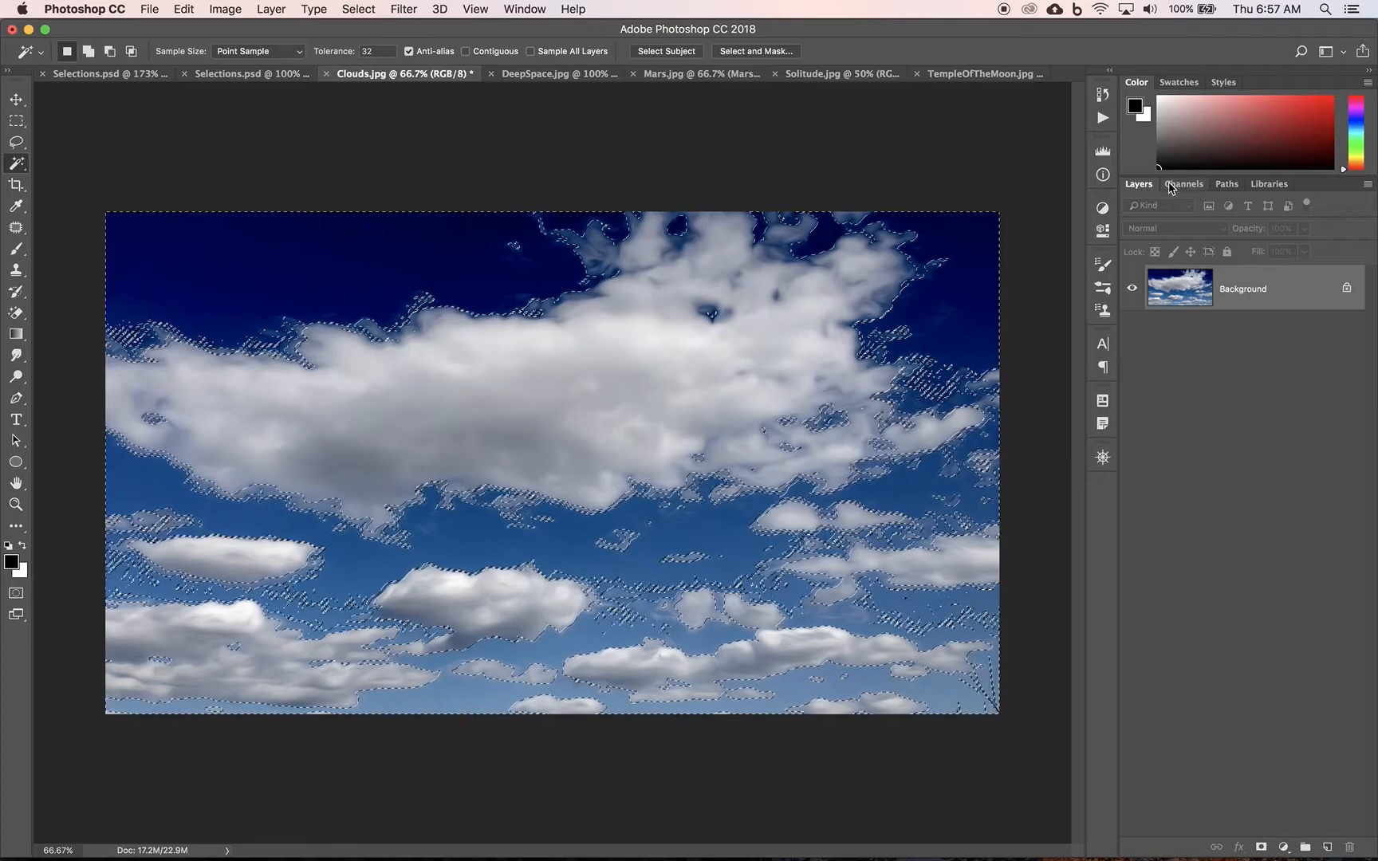
View the saved clouds channel among the document's channels and return to the layers.
{"action": "left_click", "coordinate": [1184, 184]}
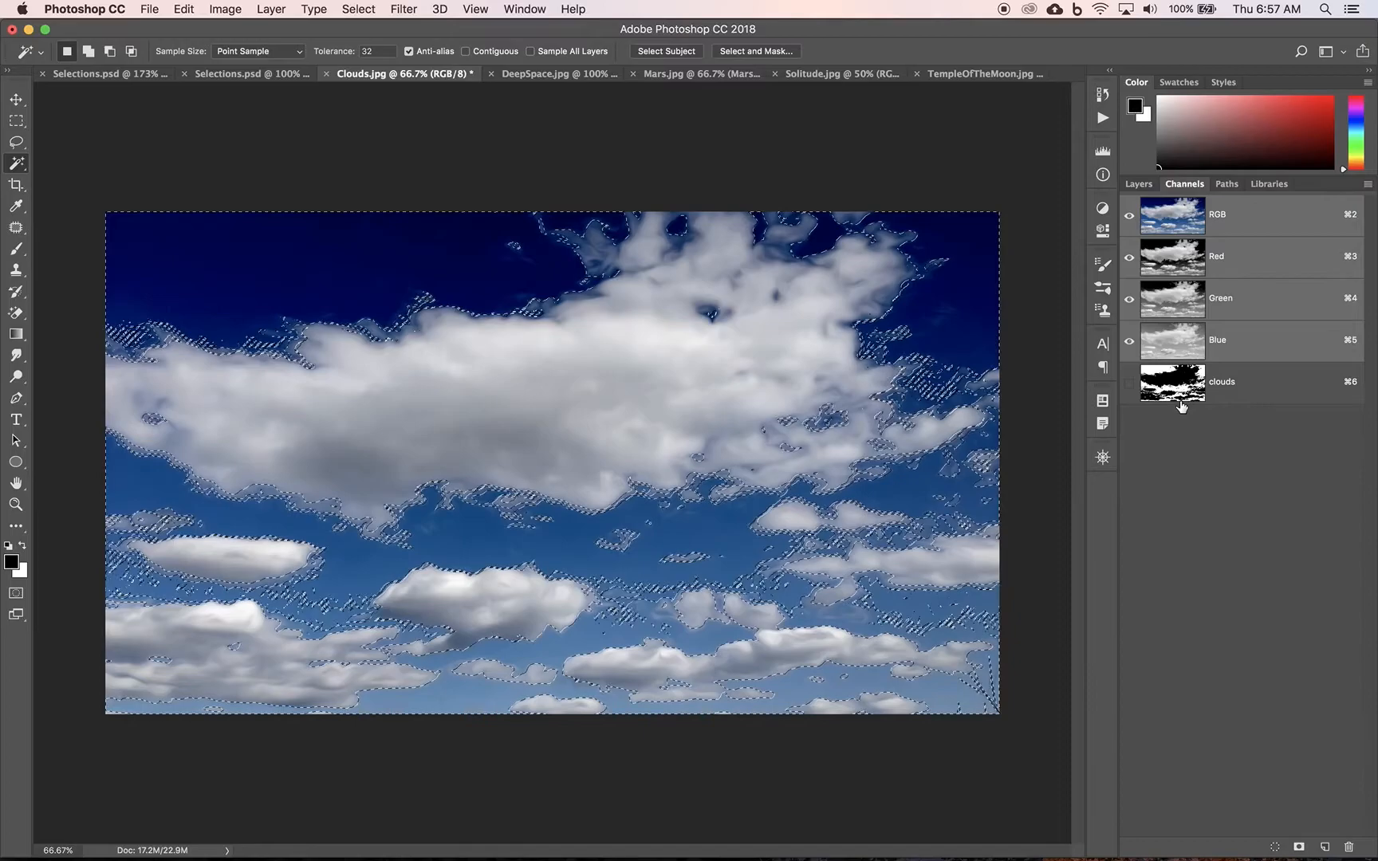
{"action": "left_click", "coordinate": [1139, 184]}
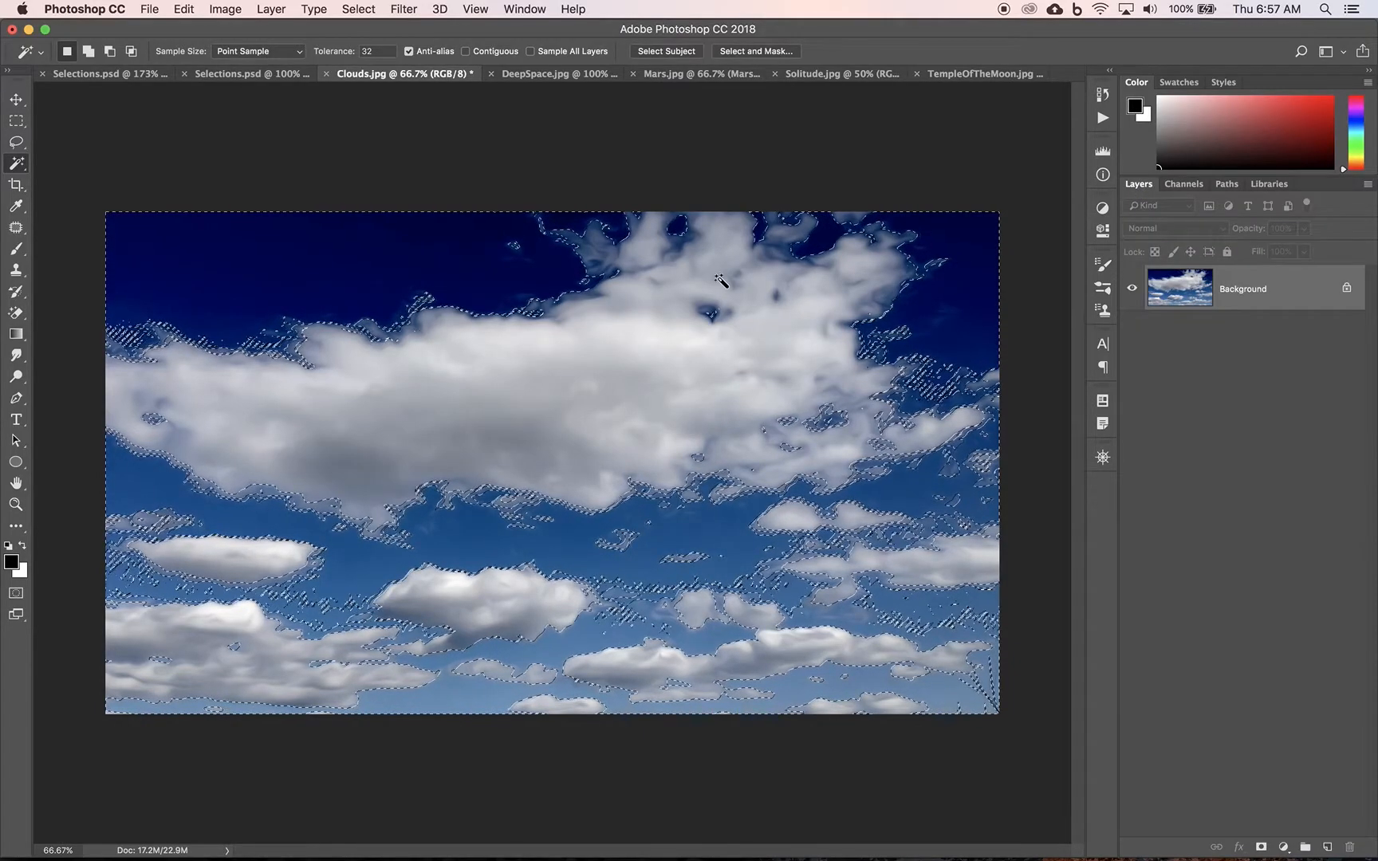
Clear the active selection and load the clouds channel as a new selection.
{"action": "key", "text": "super+d"}
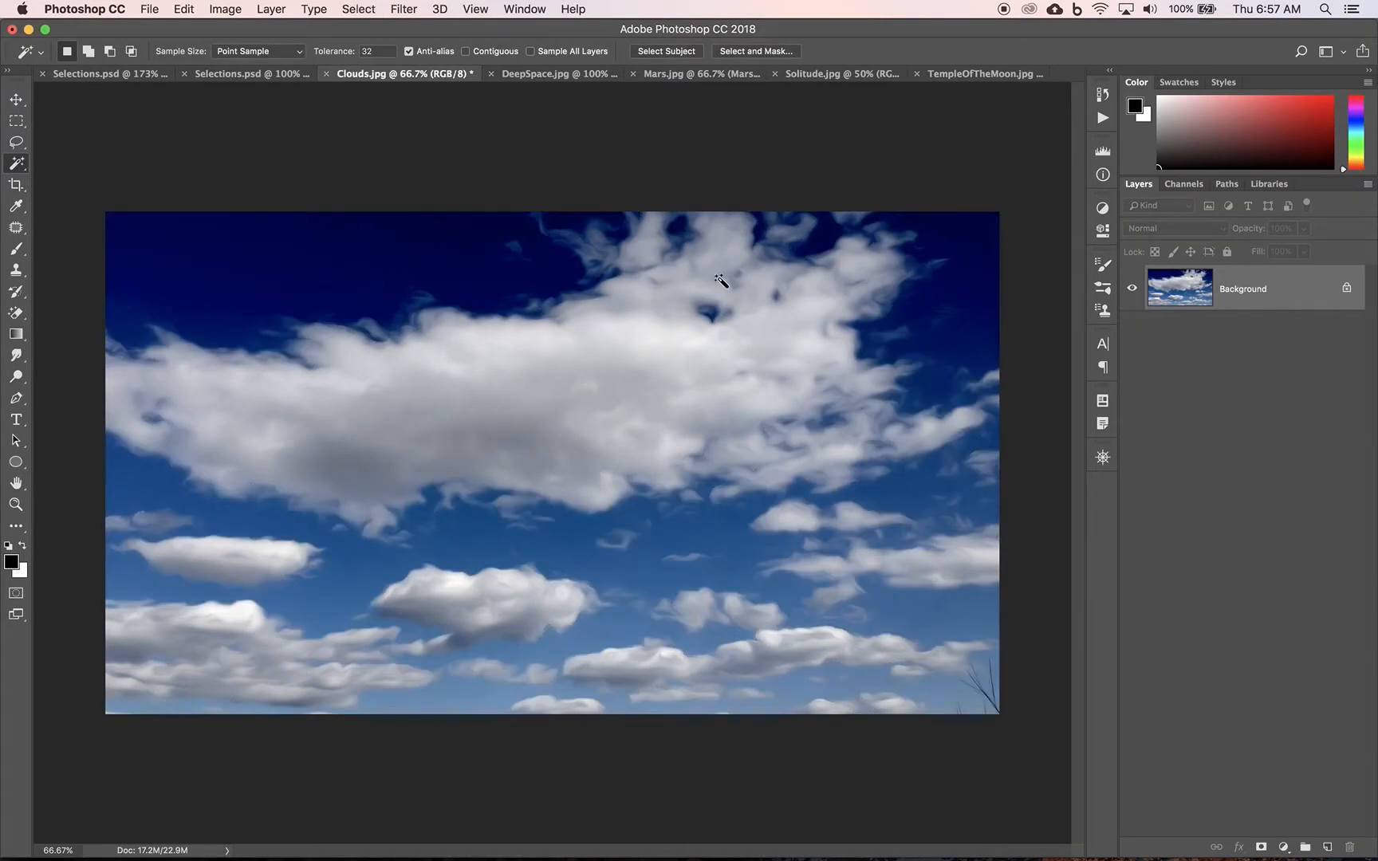
{"action": "left_click", "coordinate": [359, 9]}
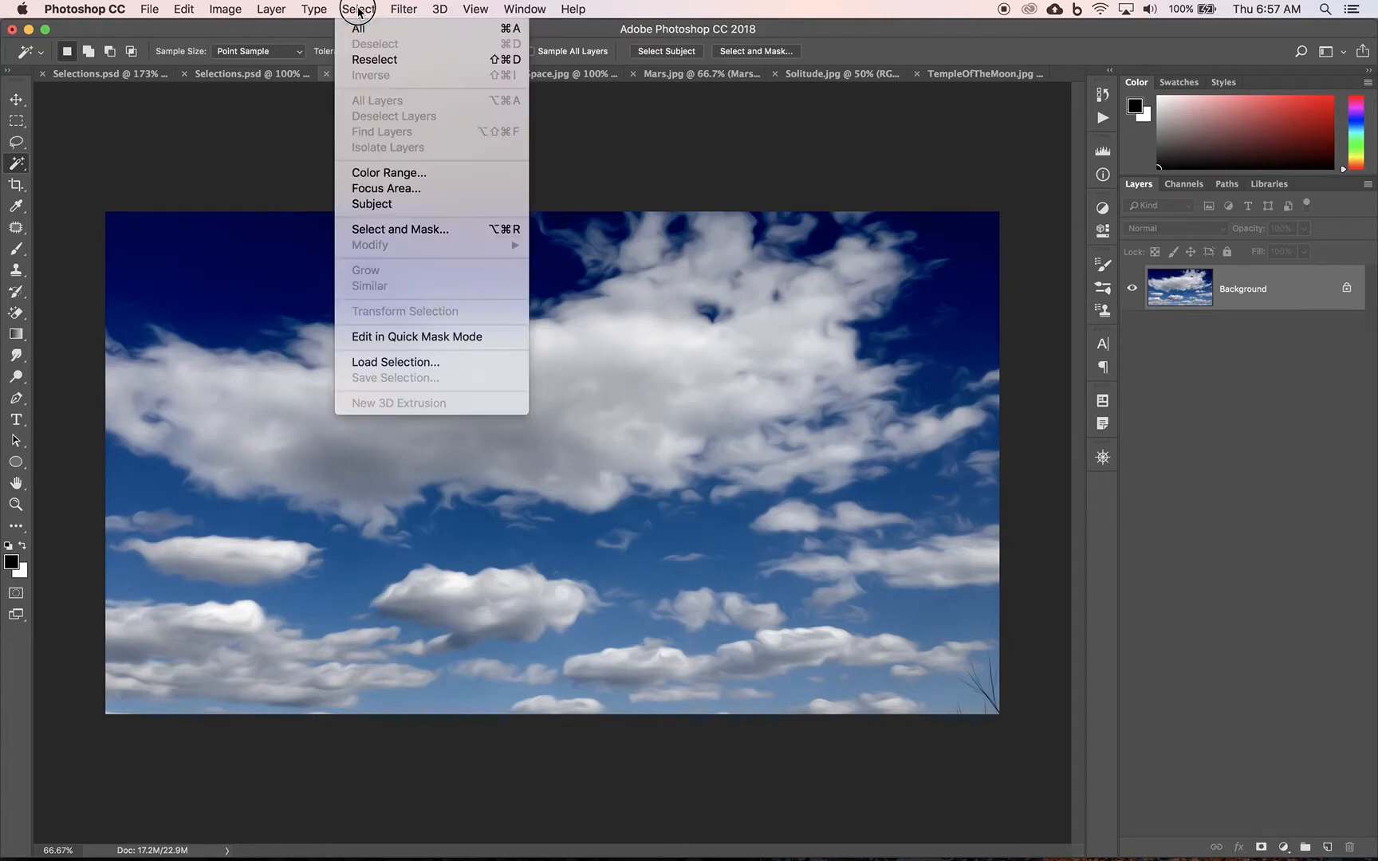
{"action": "left_click", "coordinate": [411, 362]}
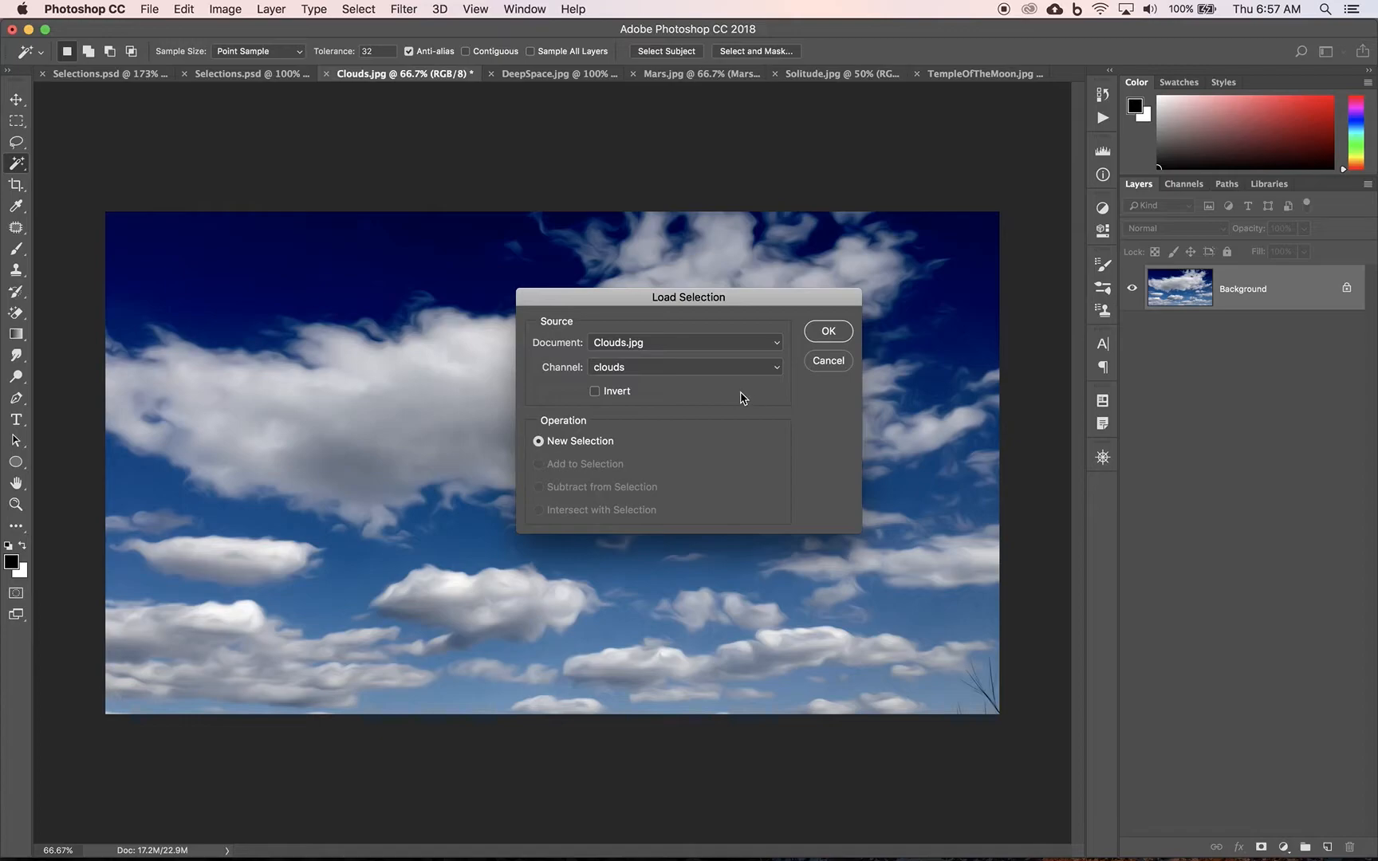
{"action": "left_click", "coordinate": [829, 336]}
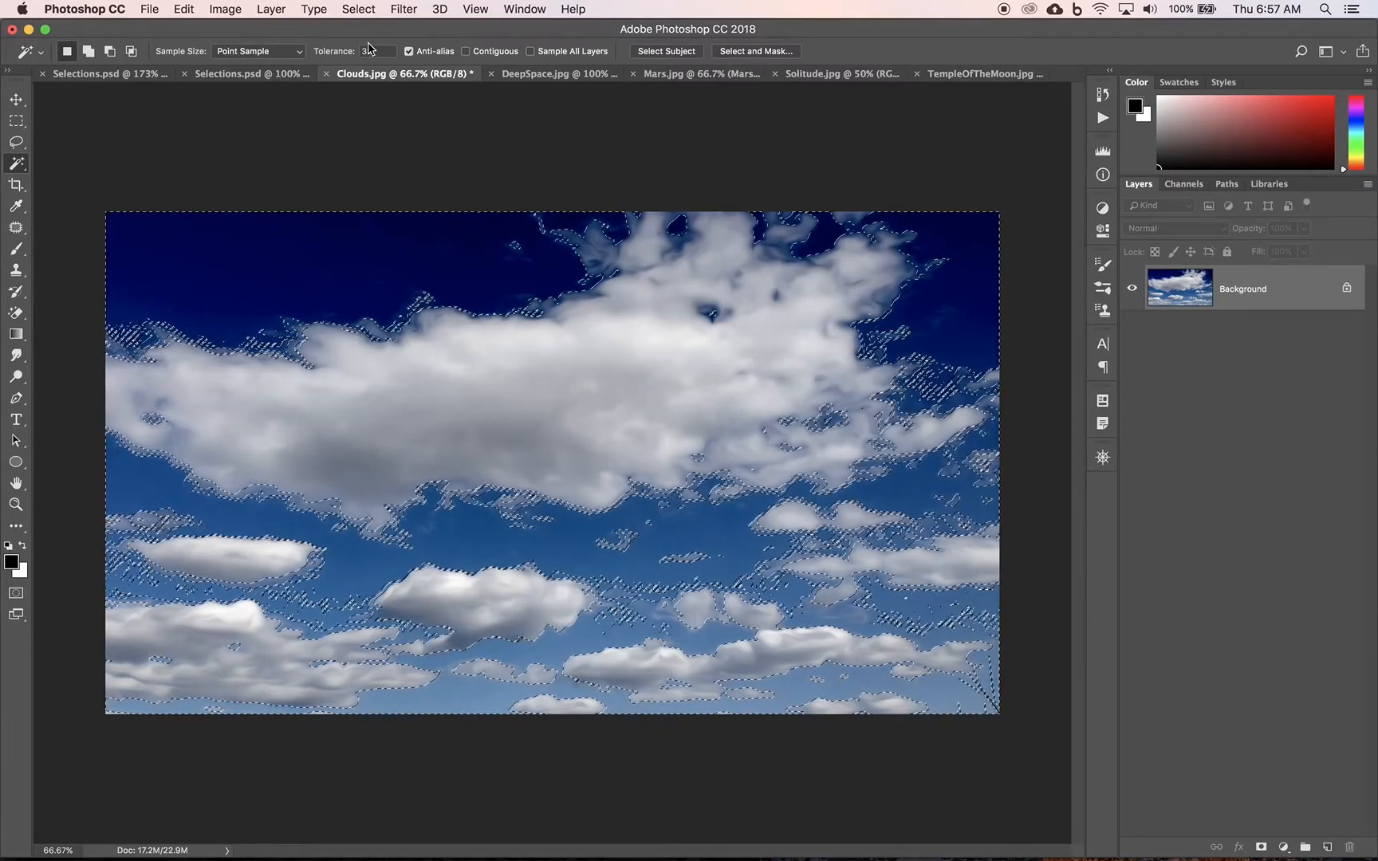
Invert the selection to cover the clouds and add it as a layer mask that hides the sky.
{"action": "left_click", "coordinate": [361, 11]}
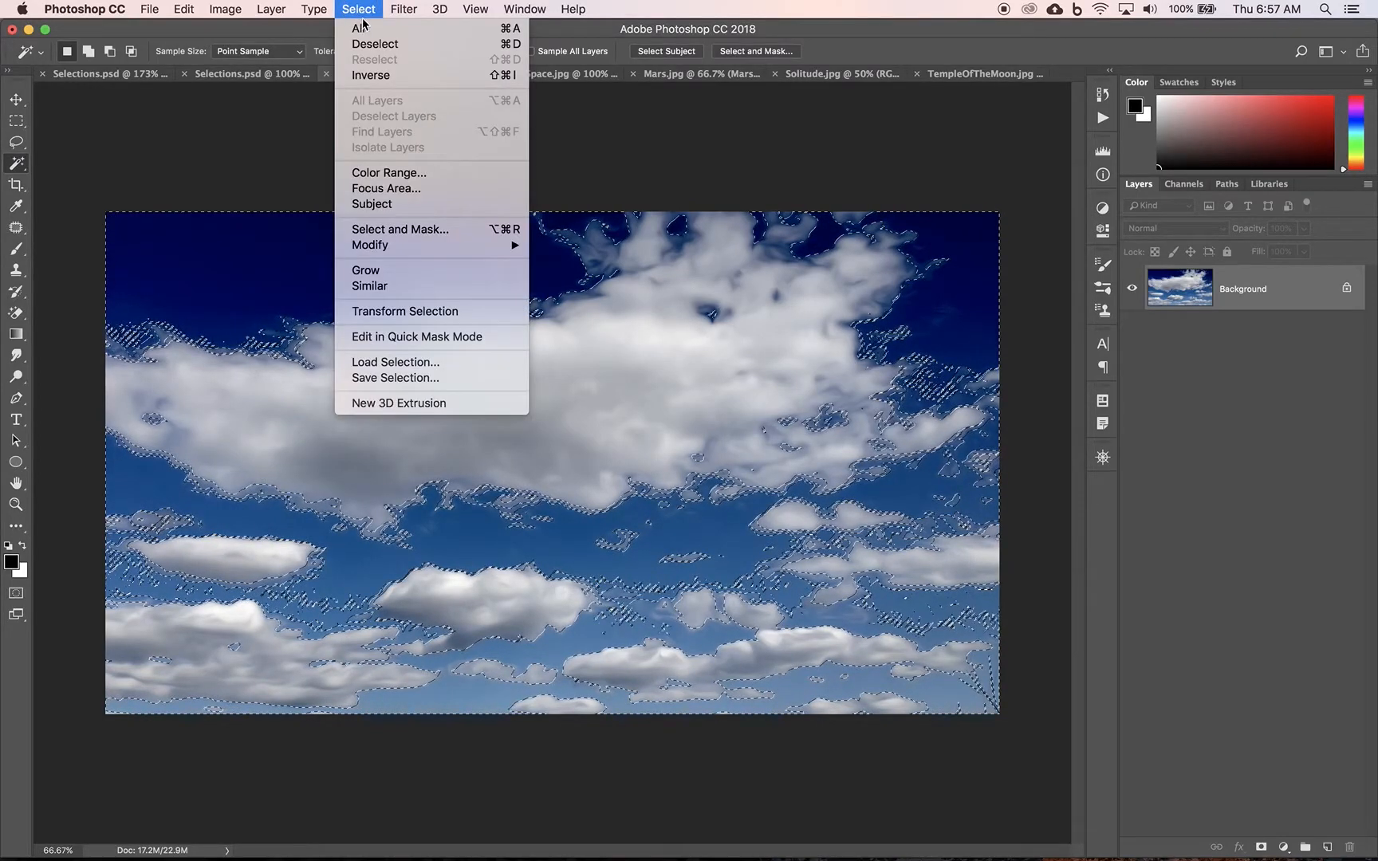
{"action": "left_click", "coordinate": [386, 80]}
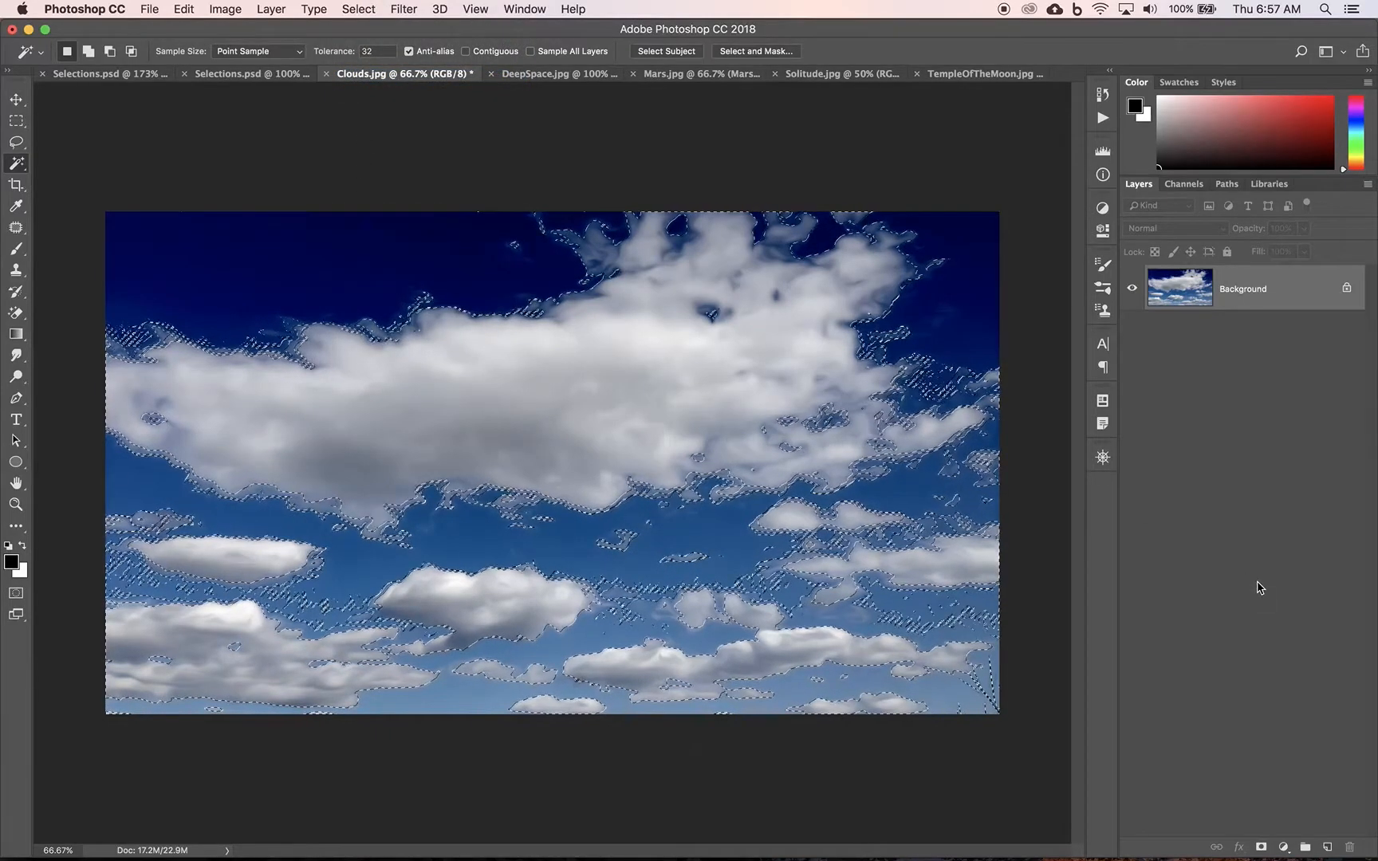
{"action": "left_click", "coordinate": [1261, 848]}
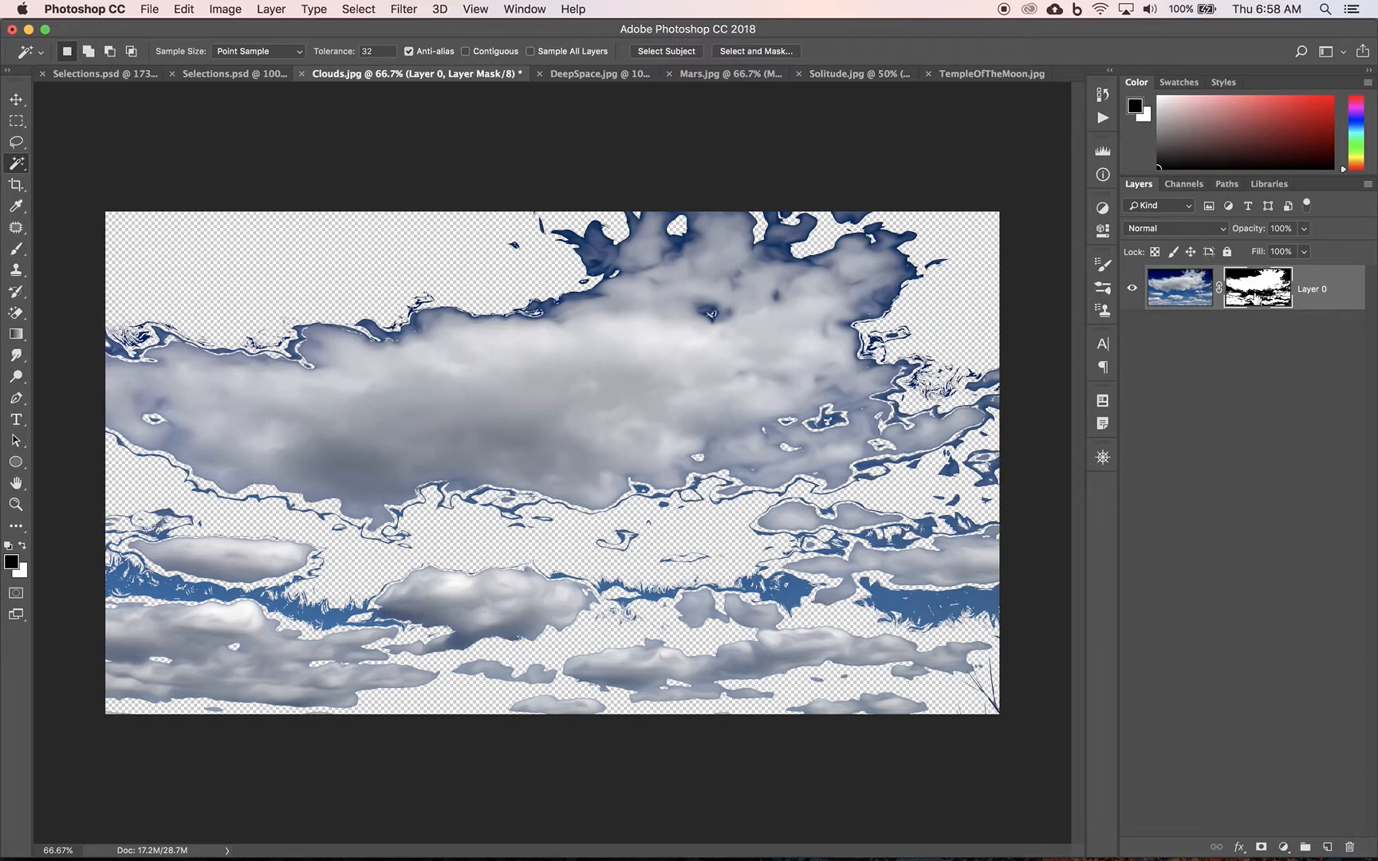
Sample the leftover blue sky with the Magic Wand, target Layer 0's image, and add more blue areas to the selection.
{"action": "left_click", "coordinate": [922, 610]}
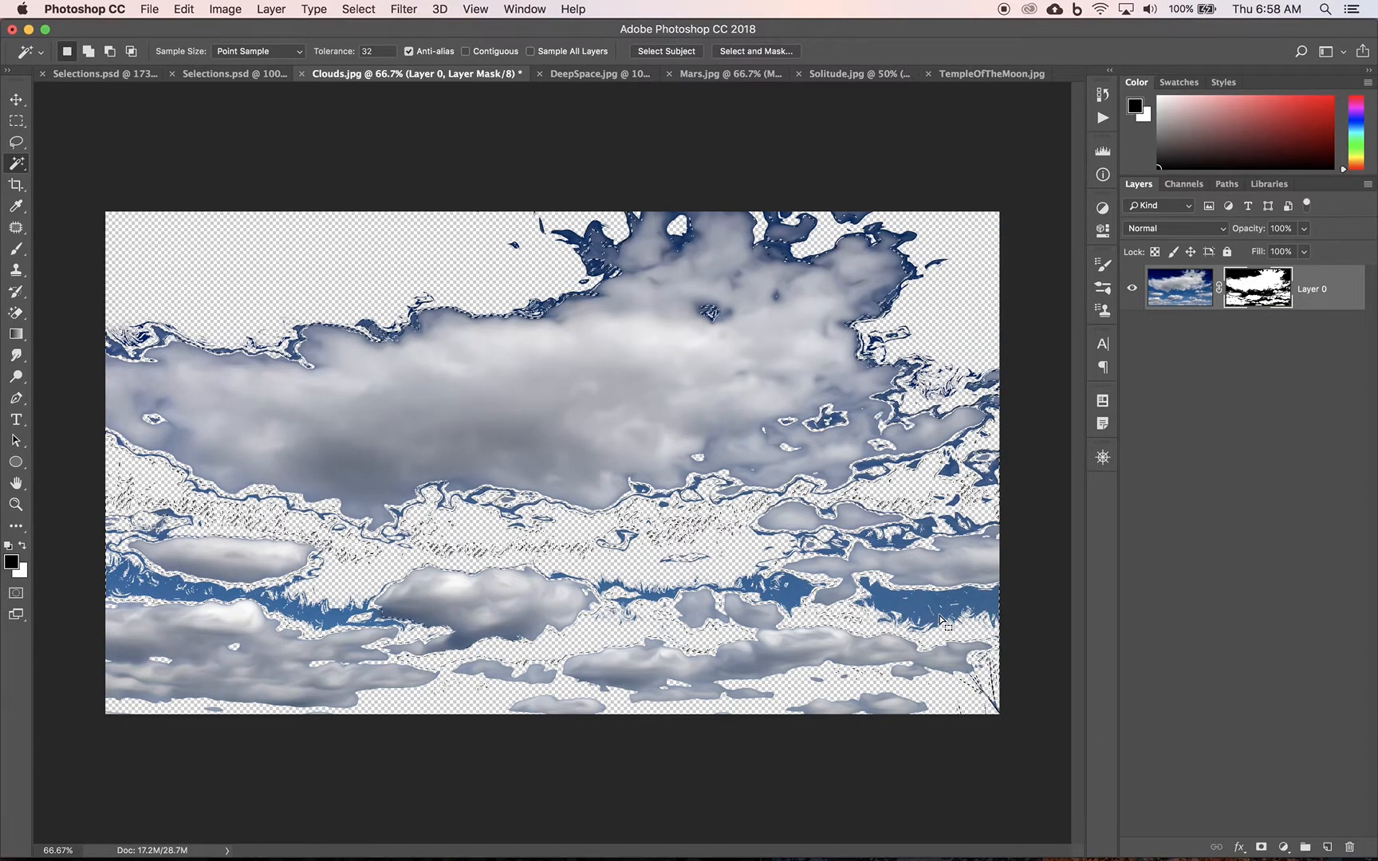
{"action": "left_click", "coordinate": [1173, 293]}
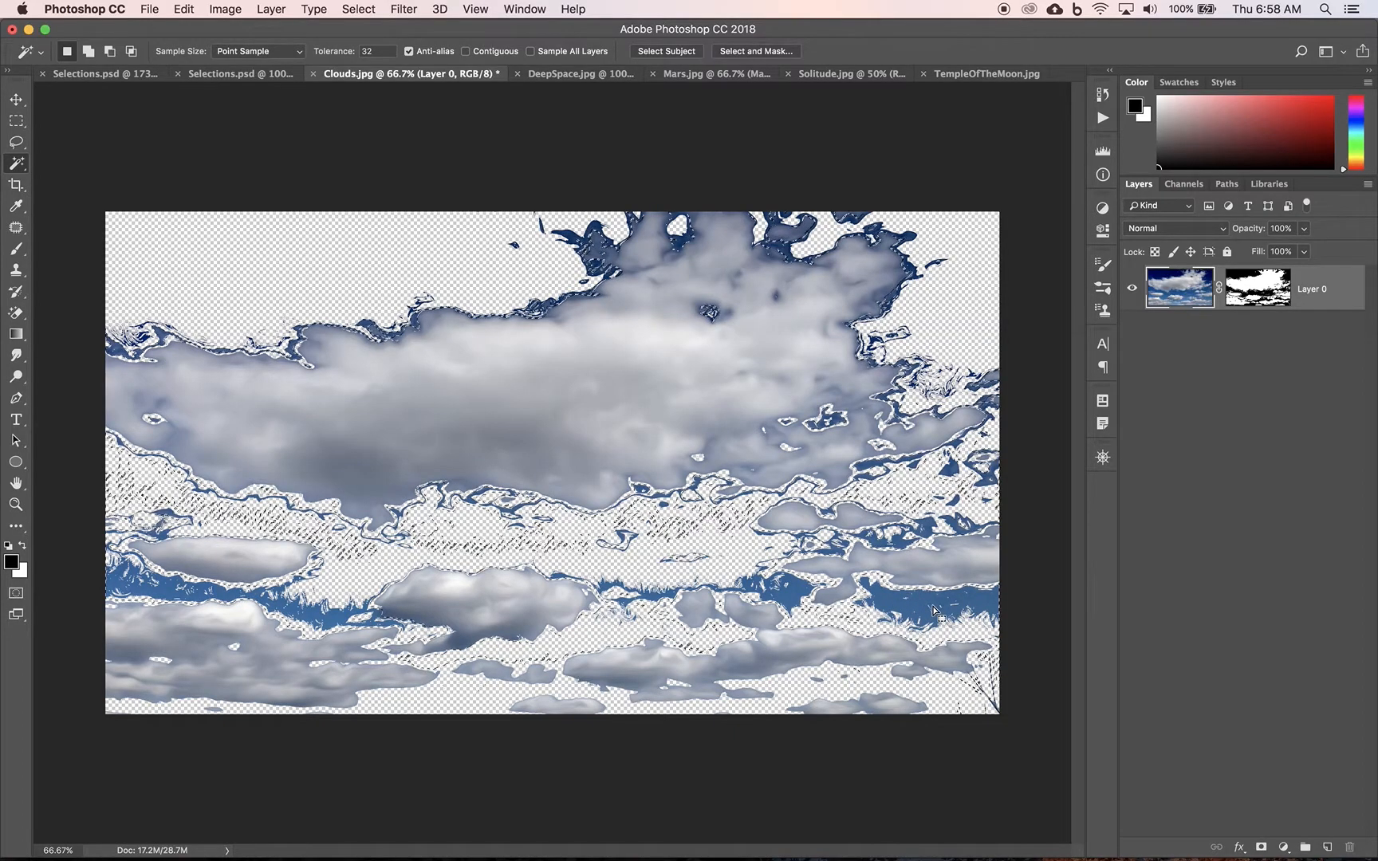
{"action": "key", "text": "shift"}
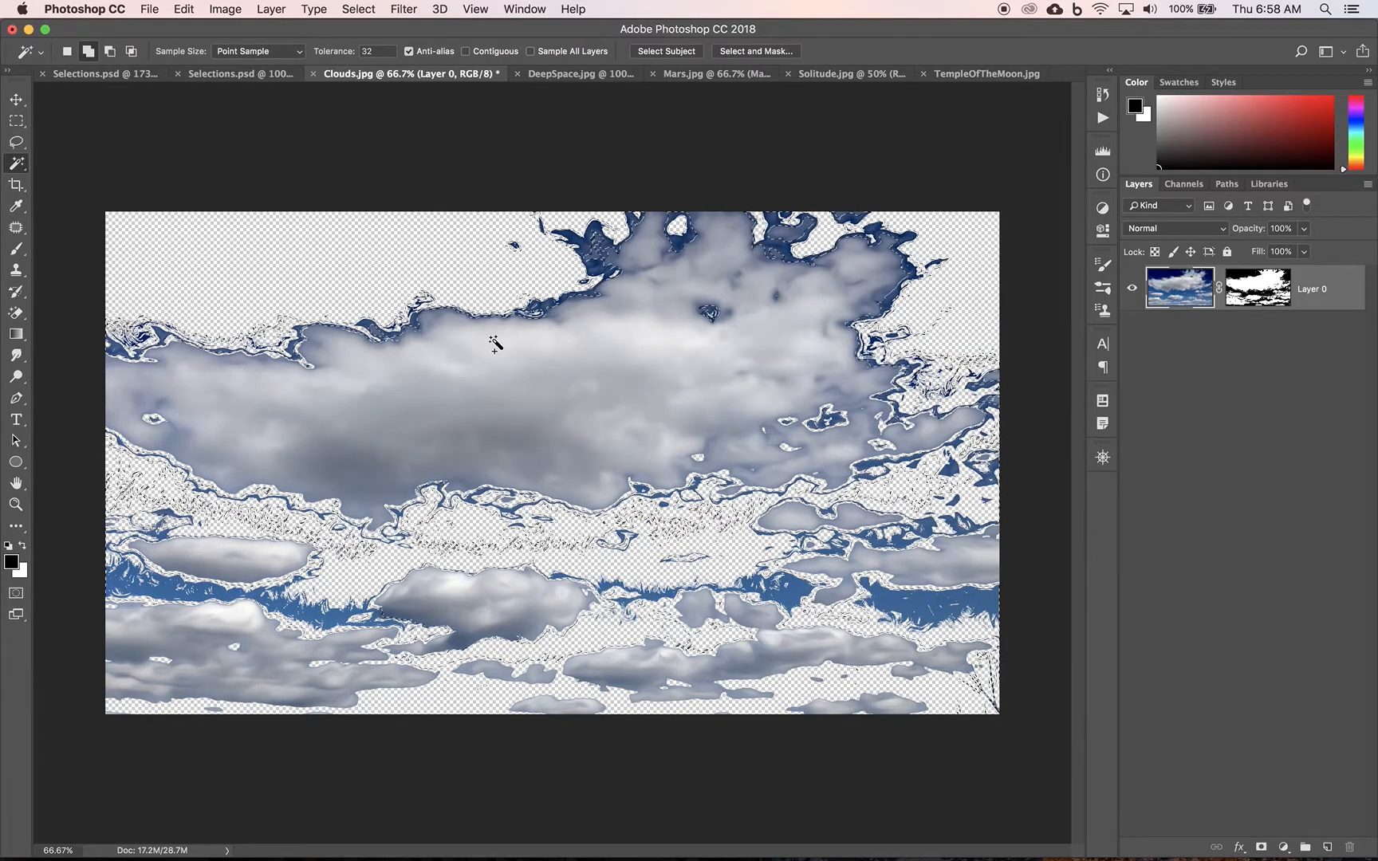
Fill the selected blue areas on Layer 0's mask with black and clear the selection.
{"action": "left_click", "coordinate": [1261, 288]}
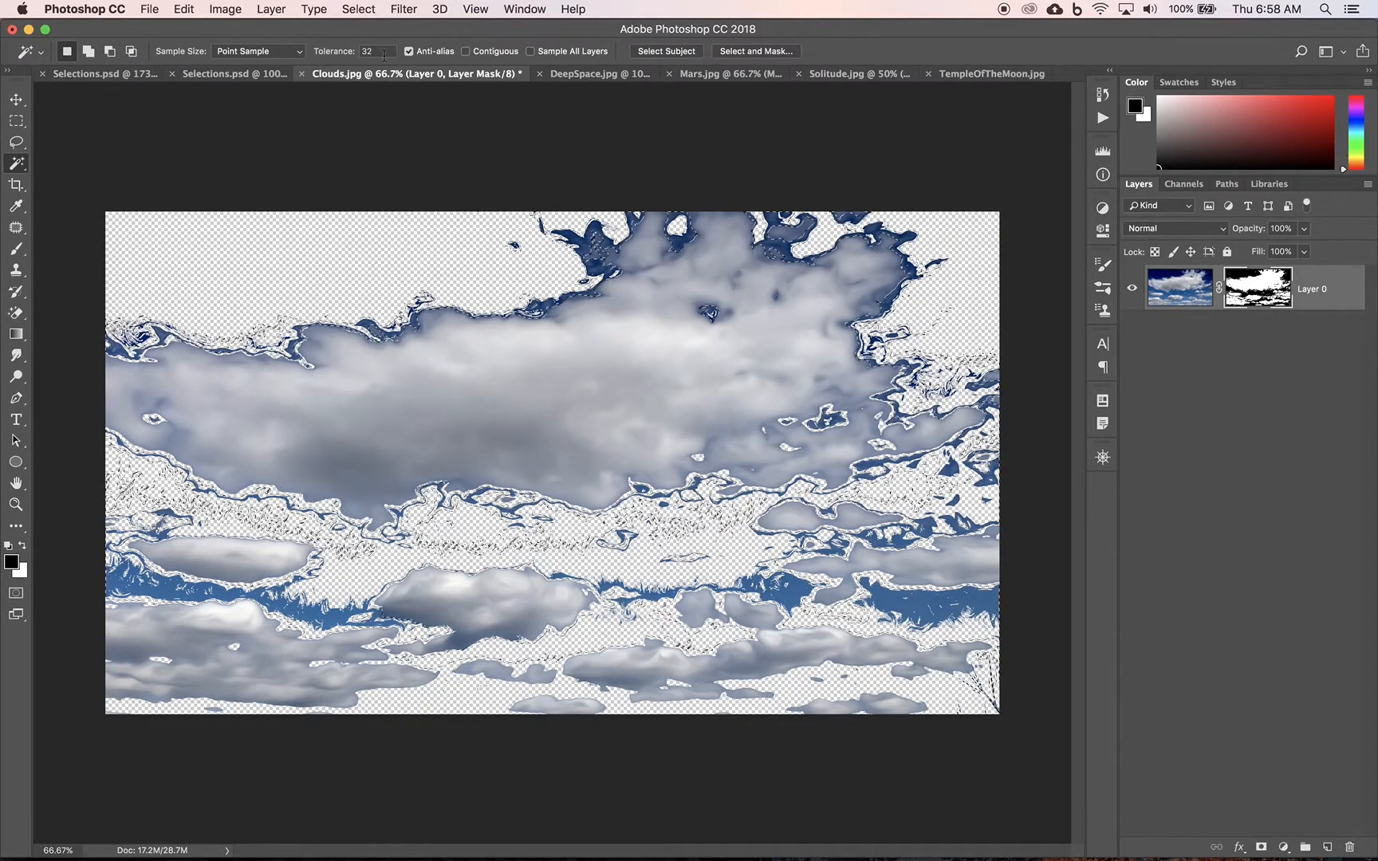
{"action": "left_click", "coordinate": [188, 10]}
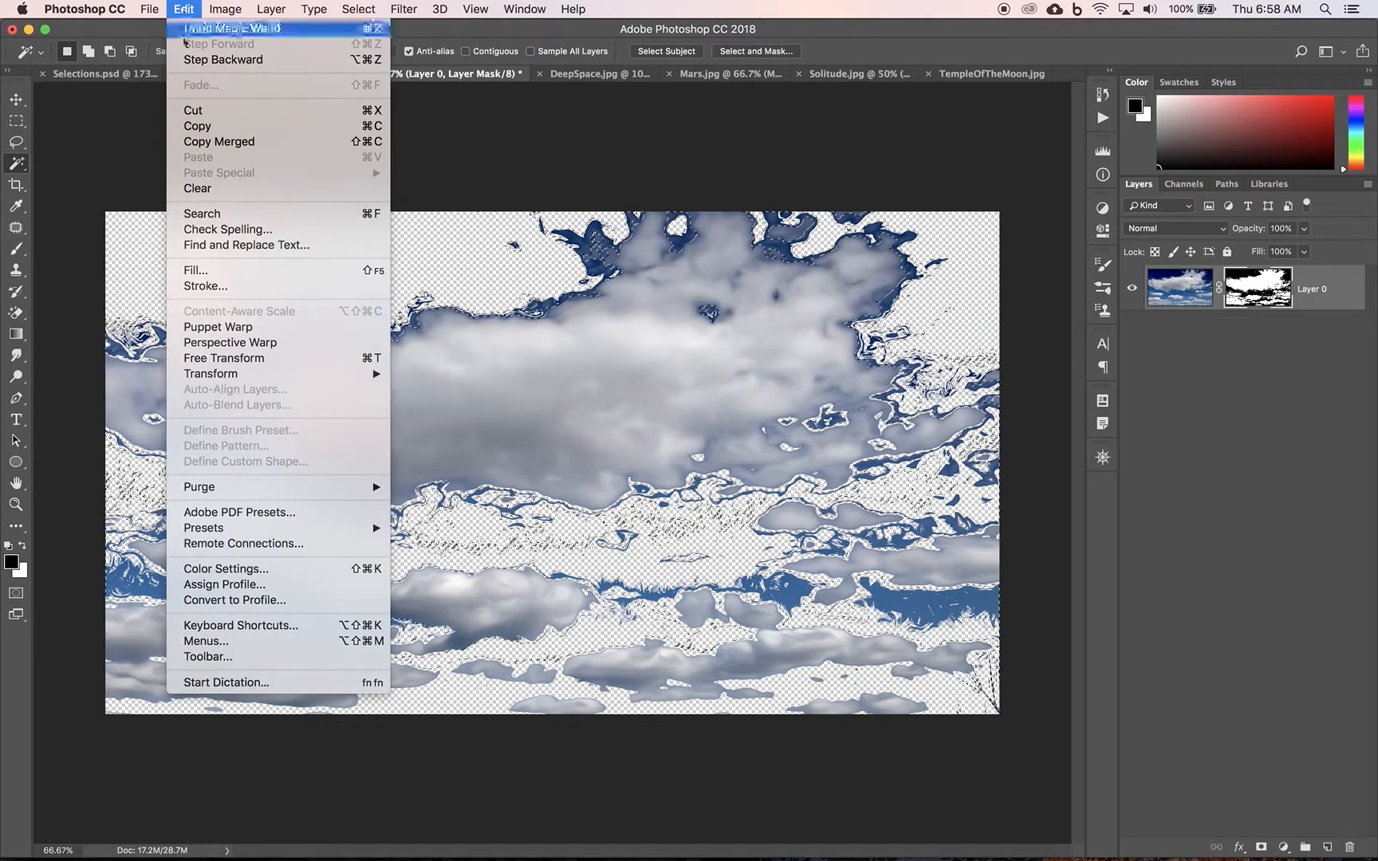
{"action": "left_click", "coordinate": [193, 269]}
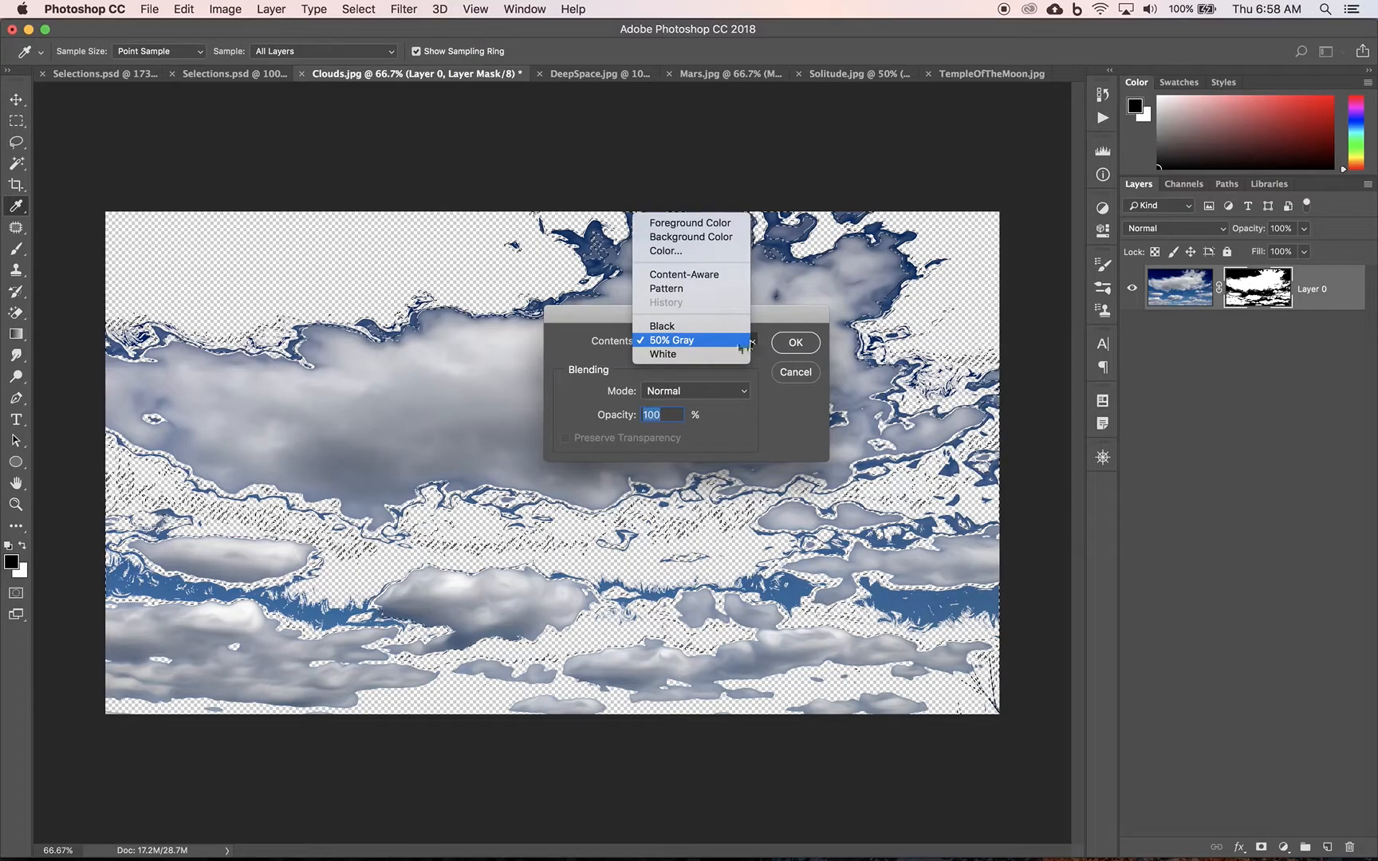
{"action": "left_click", "coordinate": [801, 351]}
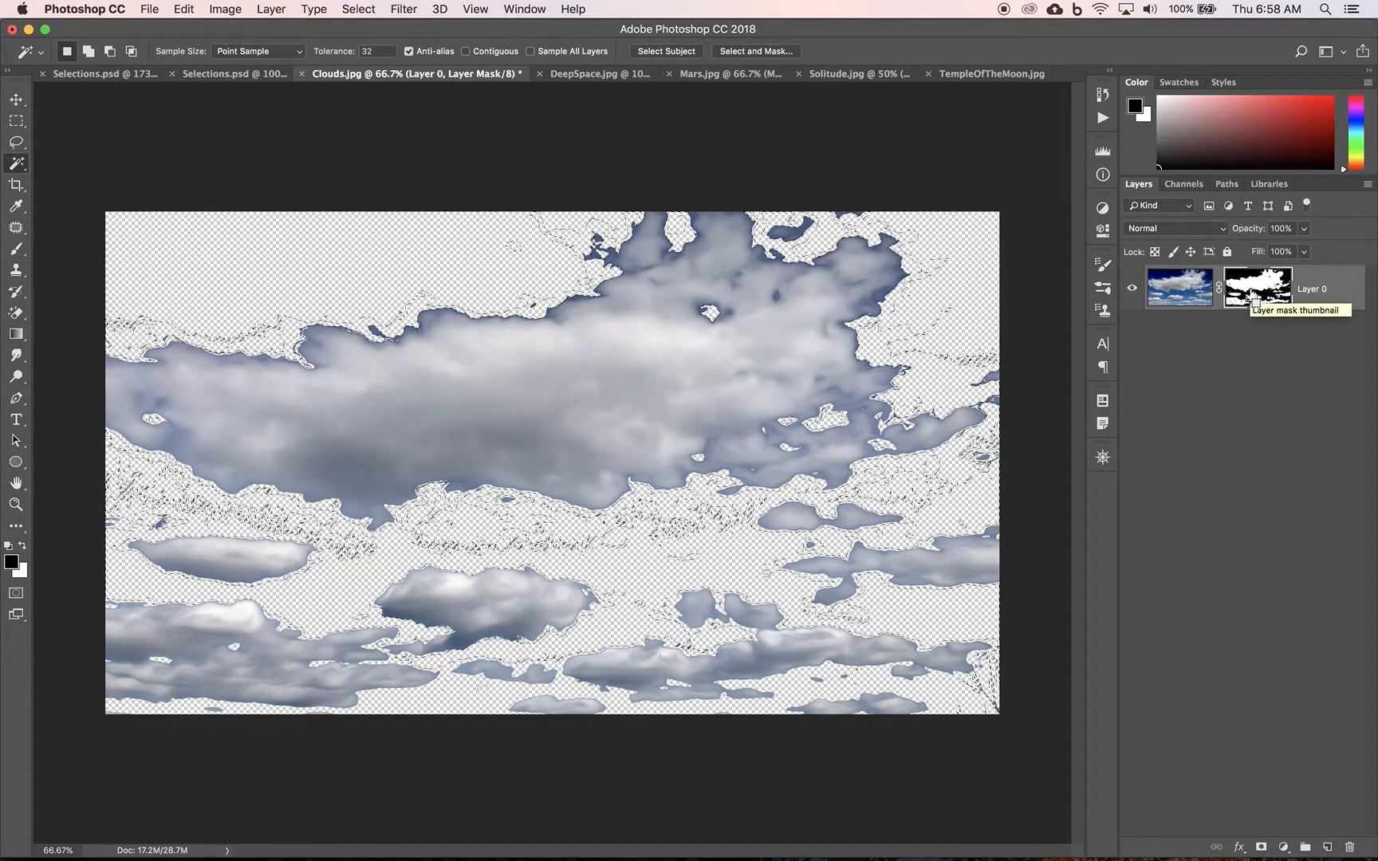
{"action": "key", "text": "super+d"}
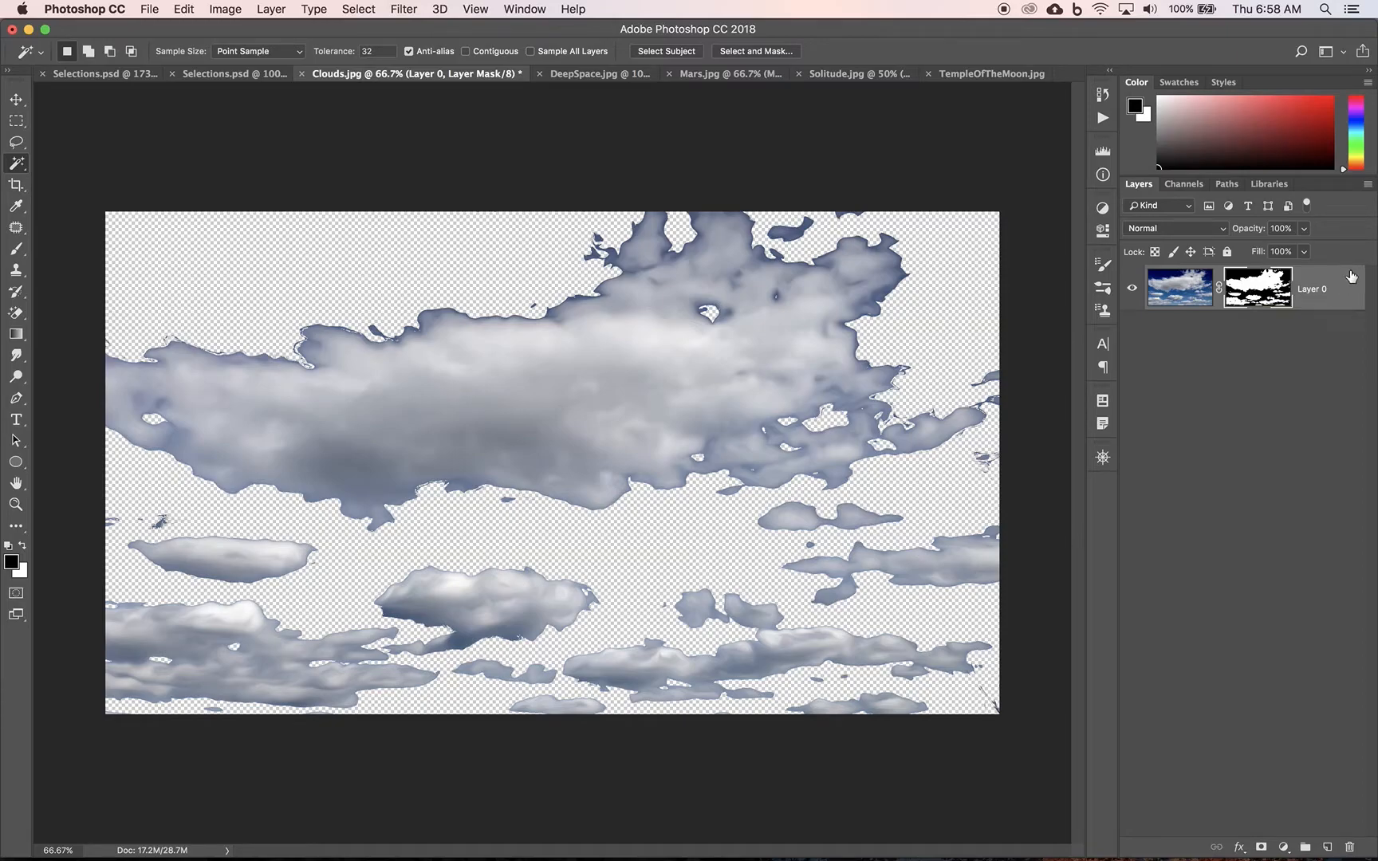
Rename the masked layer as clouds.
{"action": "double_click", "coordinate": [1315, 290]}
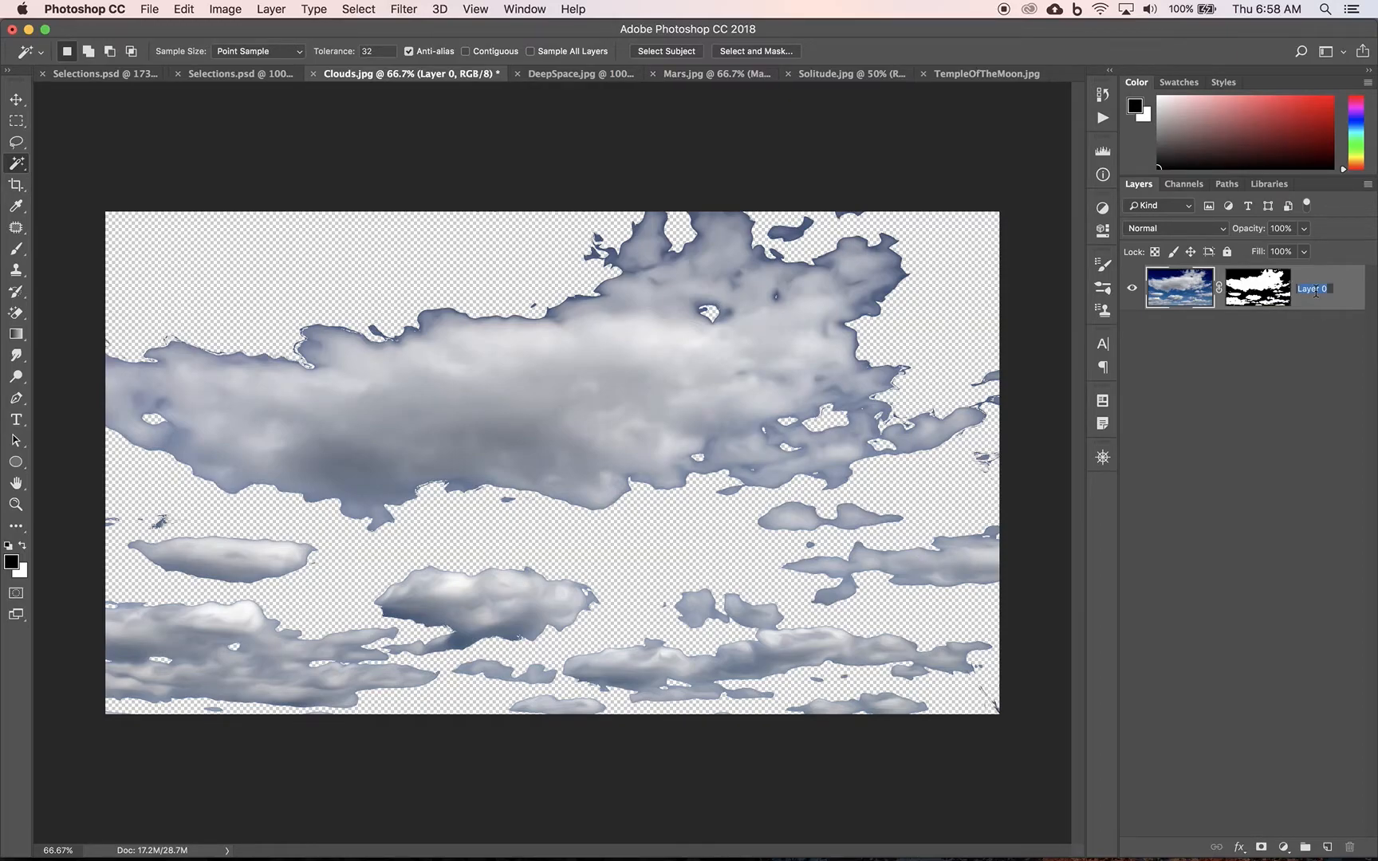
{"action": "type", "text": "clo"}
{"action": "key", "text": "Return"}
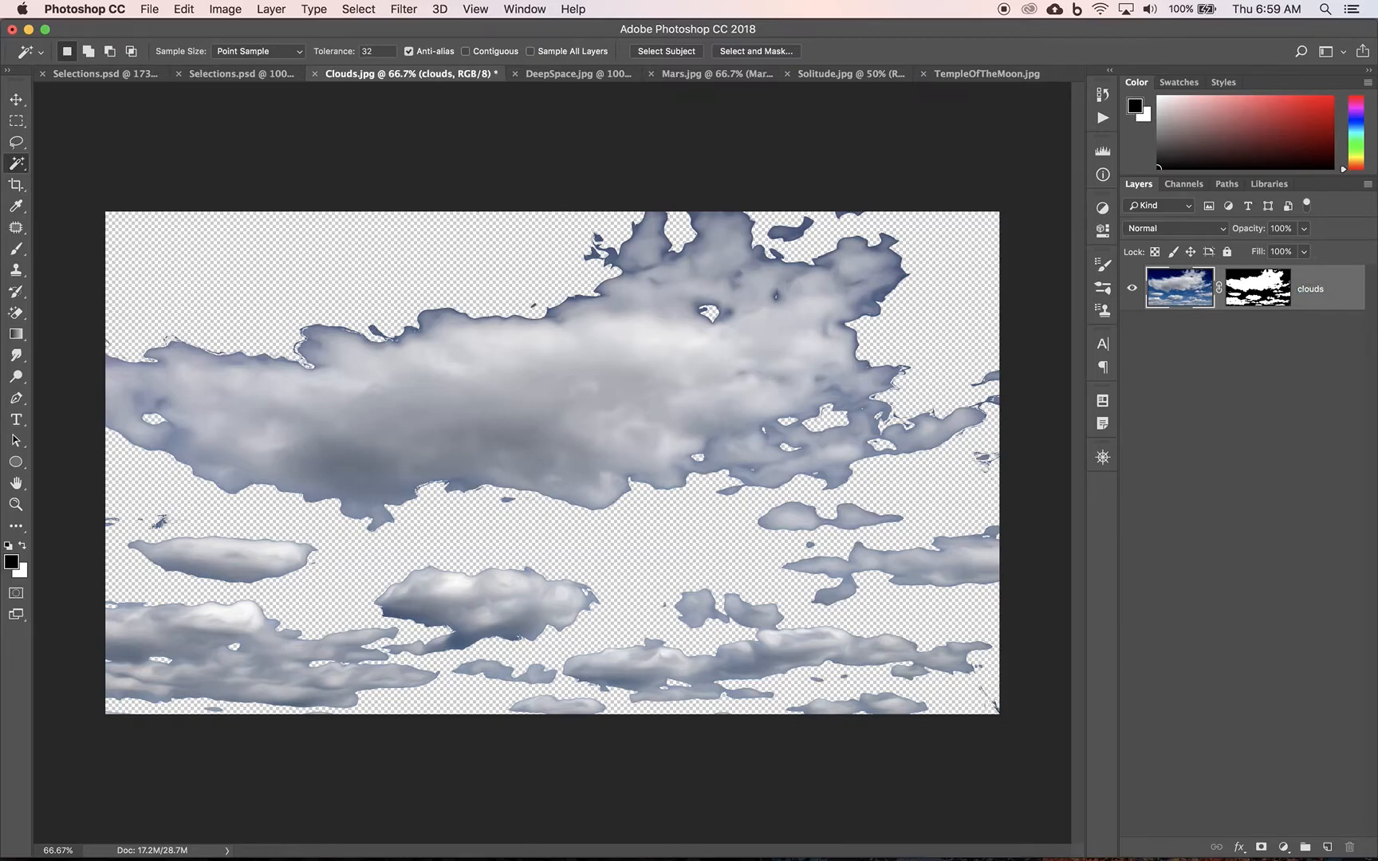
Duplicate the clouds layer into the second Selections.psd document, accepting the color profile conversion.
{"action": "right_click", "coordinate": [1347, 295]}
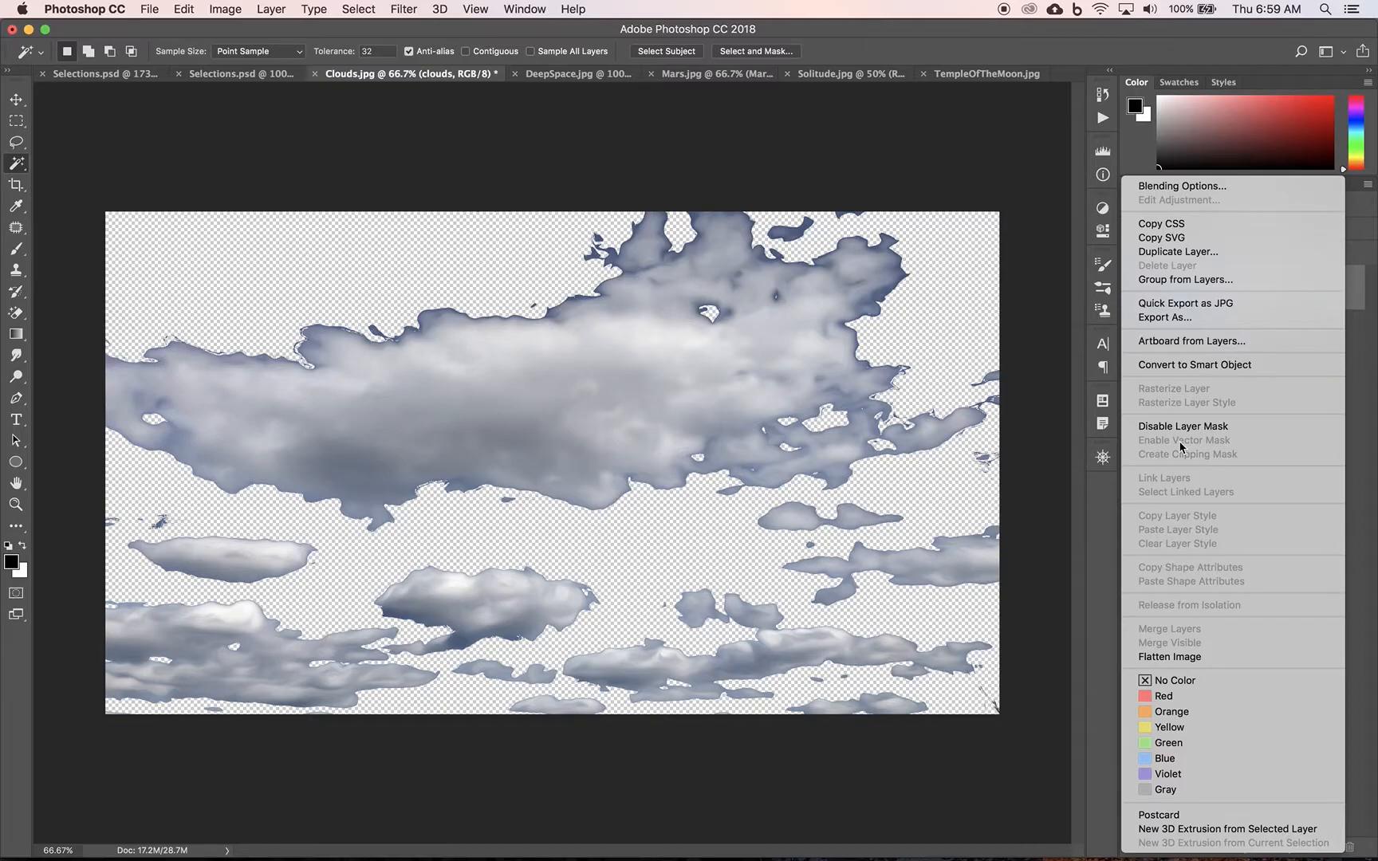
{"action": "left_click", "coordinate": [1187, 252]}
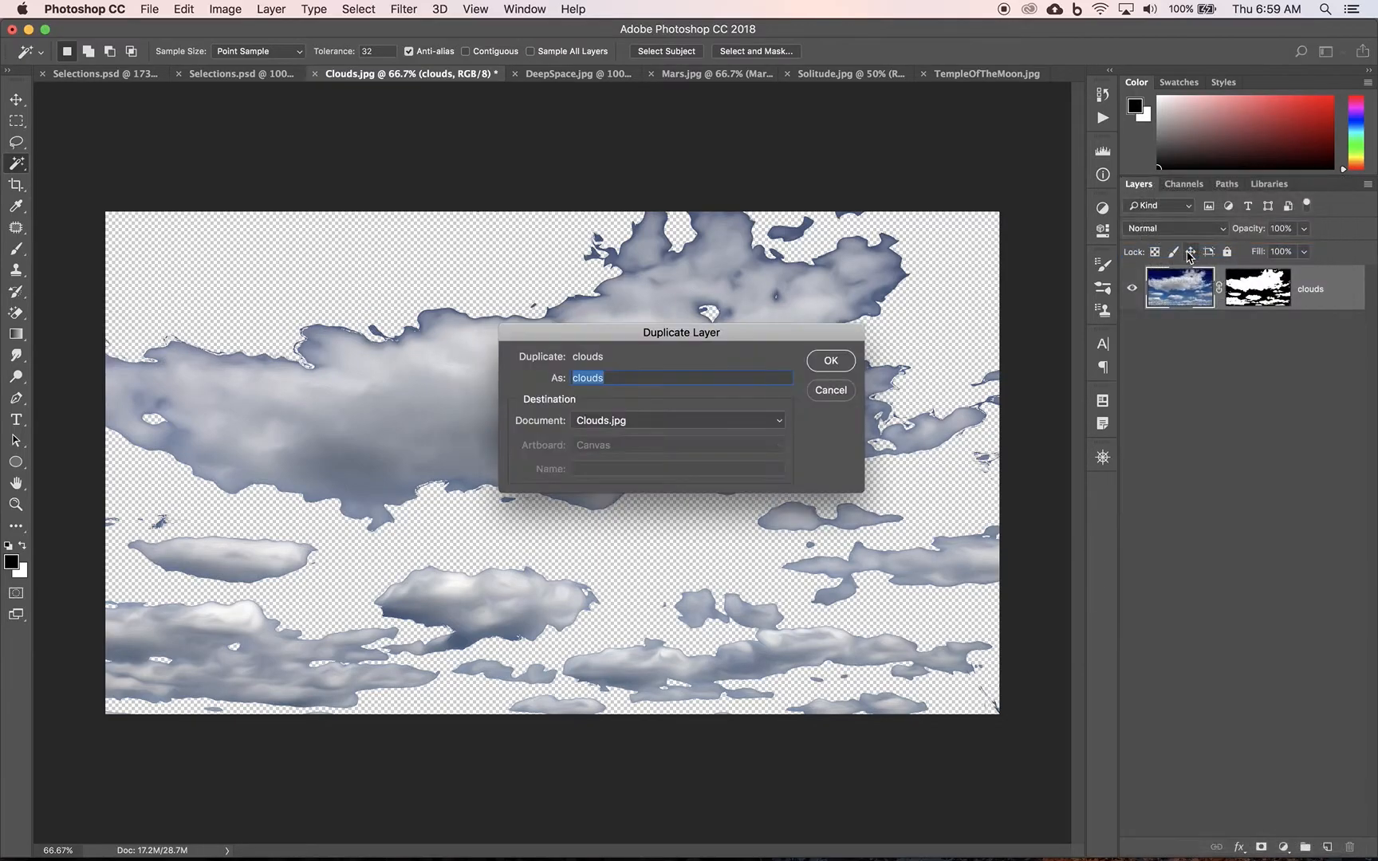
{"action": "left_click", "coordinate": [737, 427]}
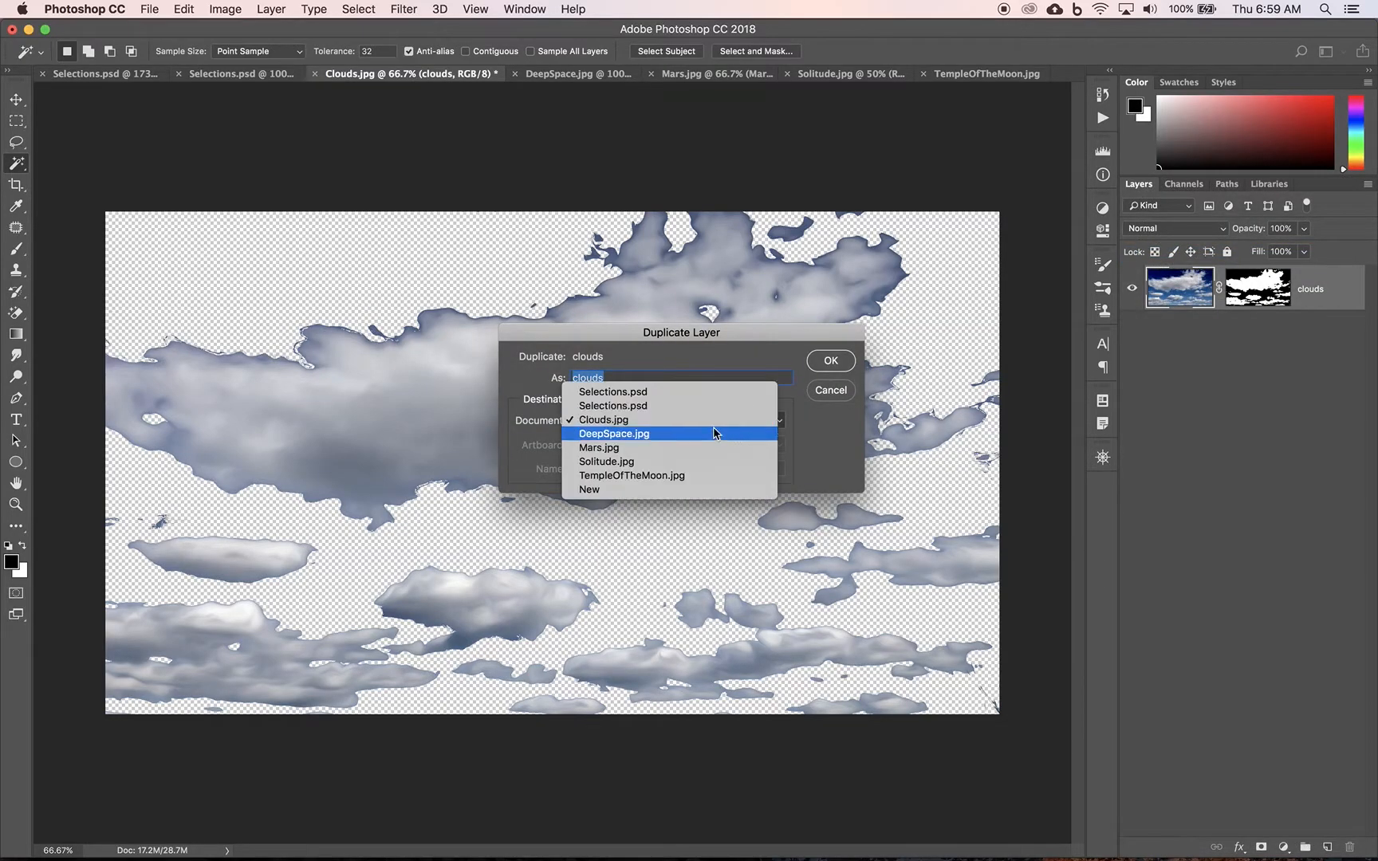
{"action": "left_click", "coordinate": [648, 407]}
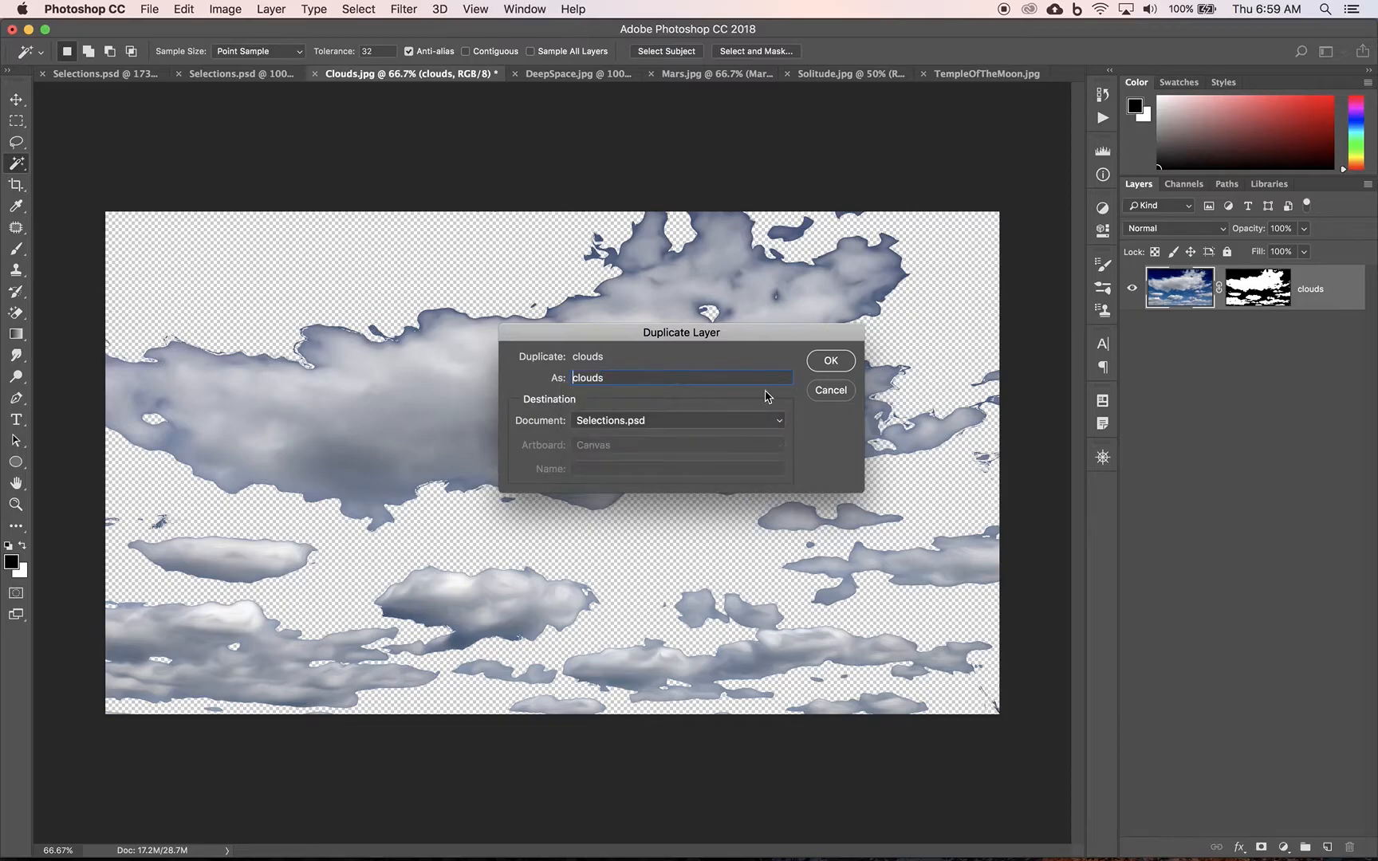
{"action": "left_click", "coordinate": [833, 362]}
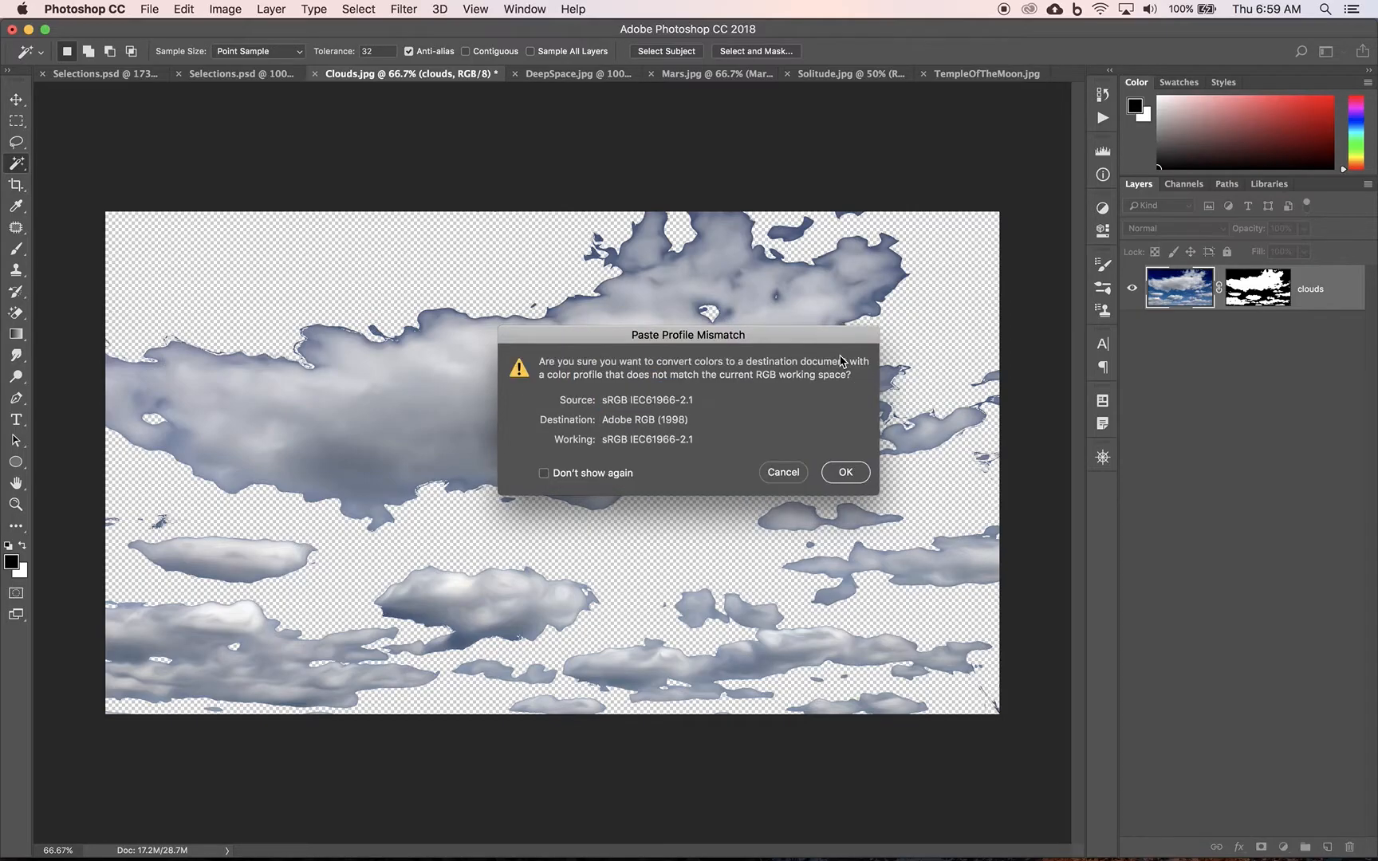
{"action": "left_click", "coordinate": [845, 472]}
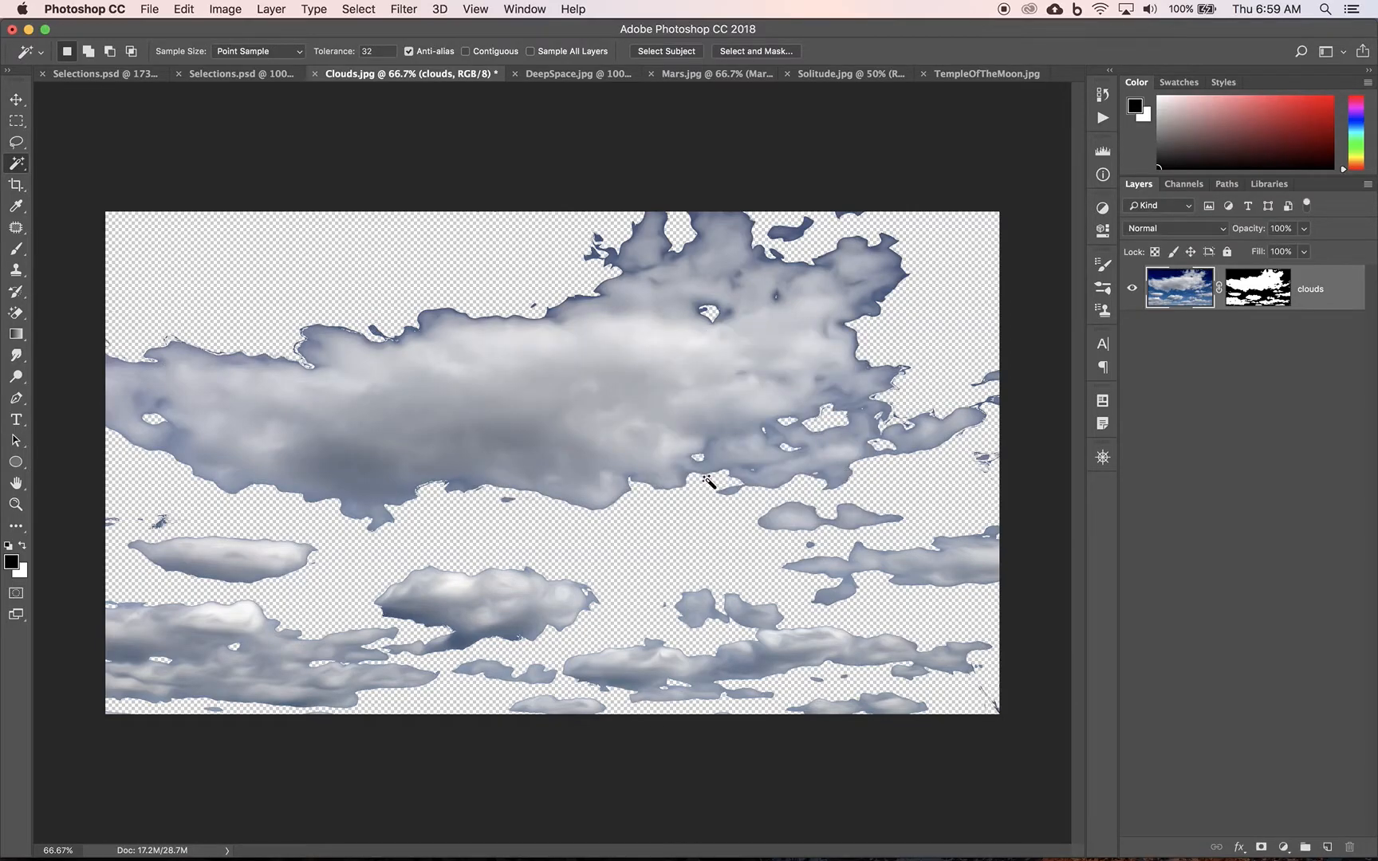
In the second Selections.psd document, scale the clouds layer down to about 65% from its lower-right corner with Free Transform.
{"action": "left_click", "coordinate": [245, 78]}
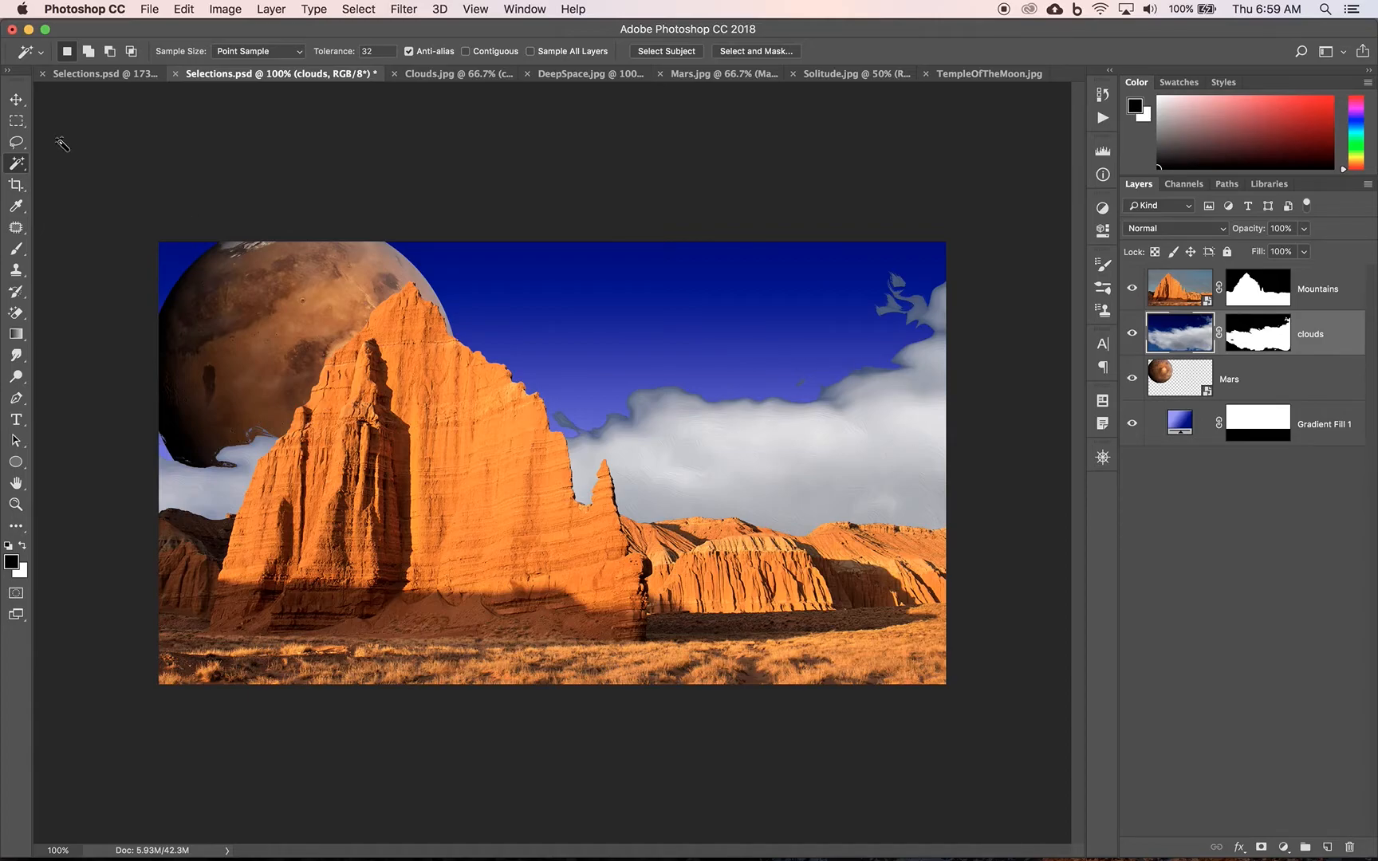
{"action": "left_click", "coordinate": [17, 102]}
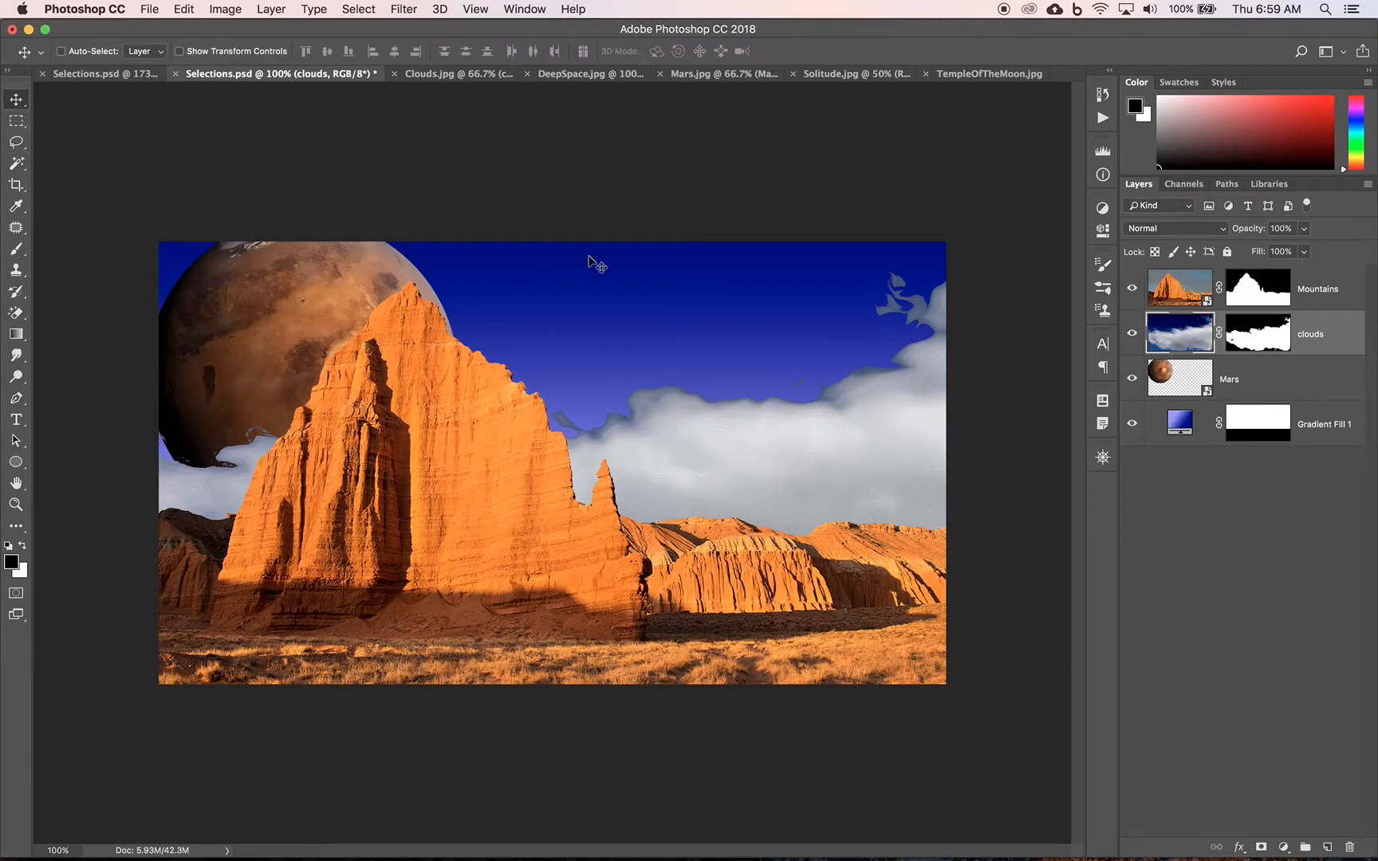
{"action": "key", "text": "super+t"}
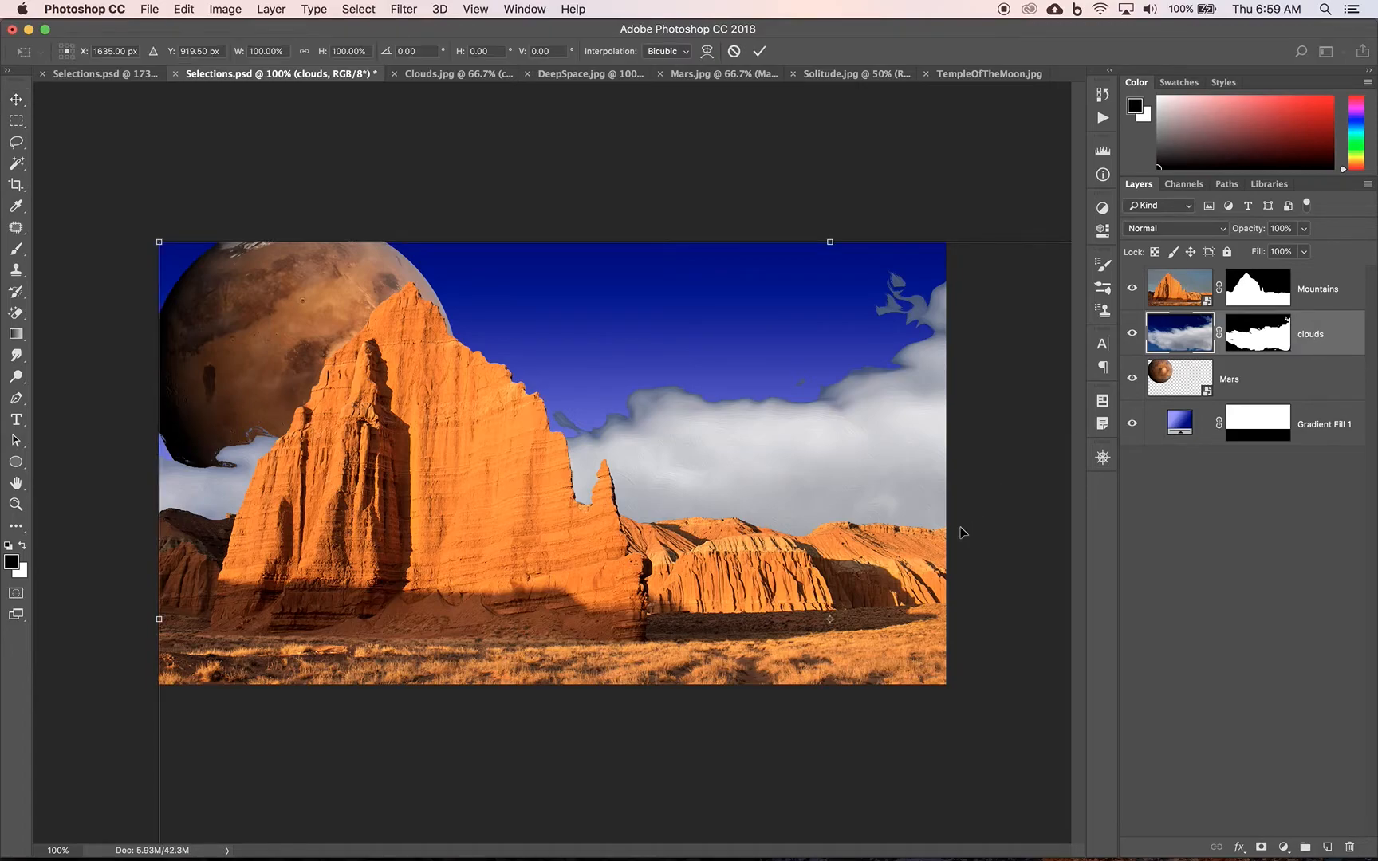
{"action": "key", "text": "super+minus"}
{"action": "key", "text": "super+minus"}
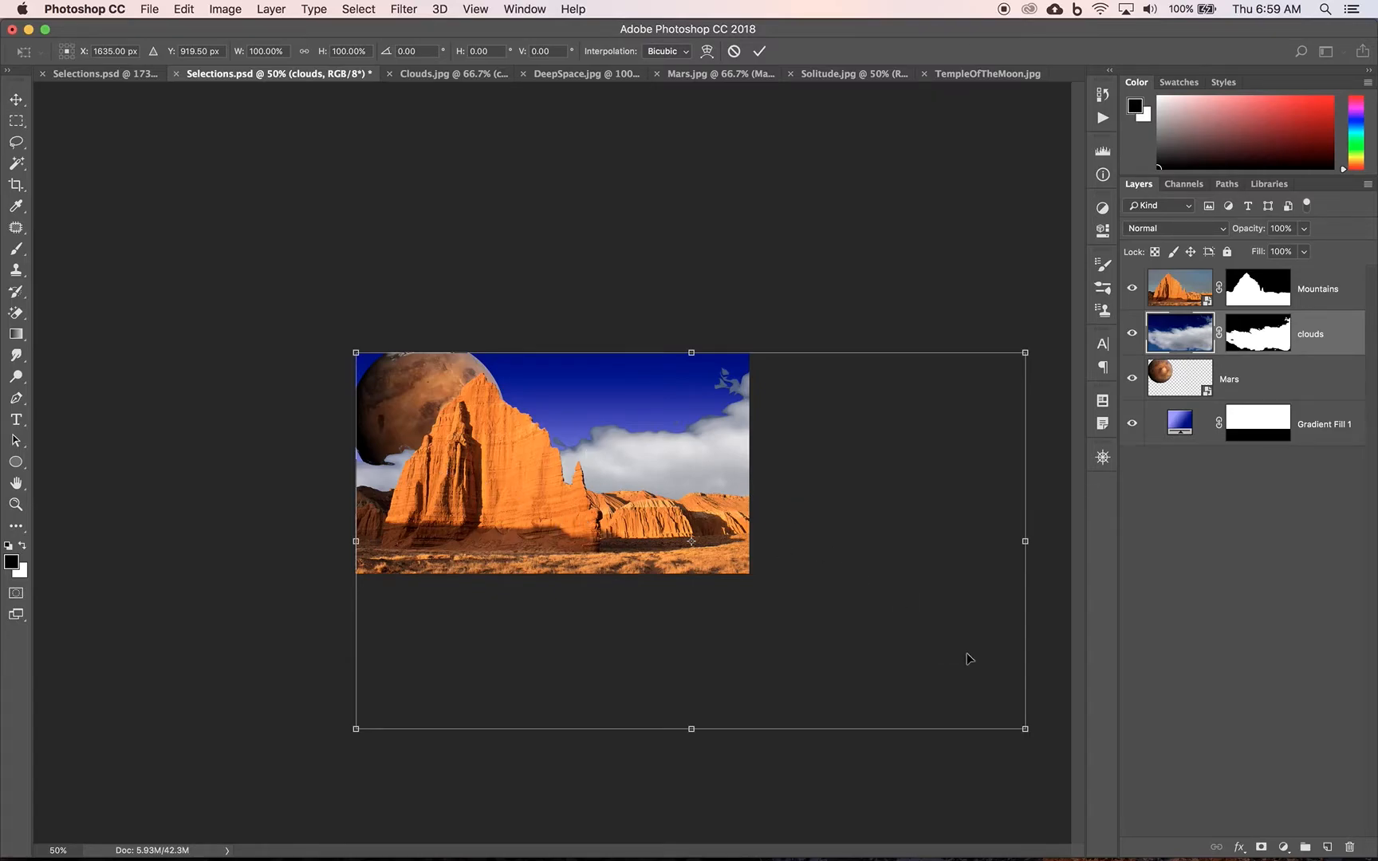
{"action": "left_click_drag", "start_coordinate": [1026, 729], "coordinate": [770, 631]}
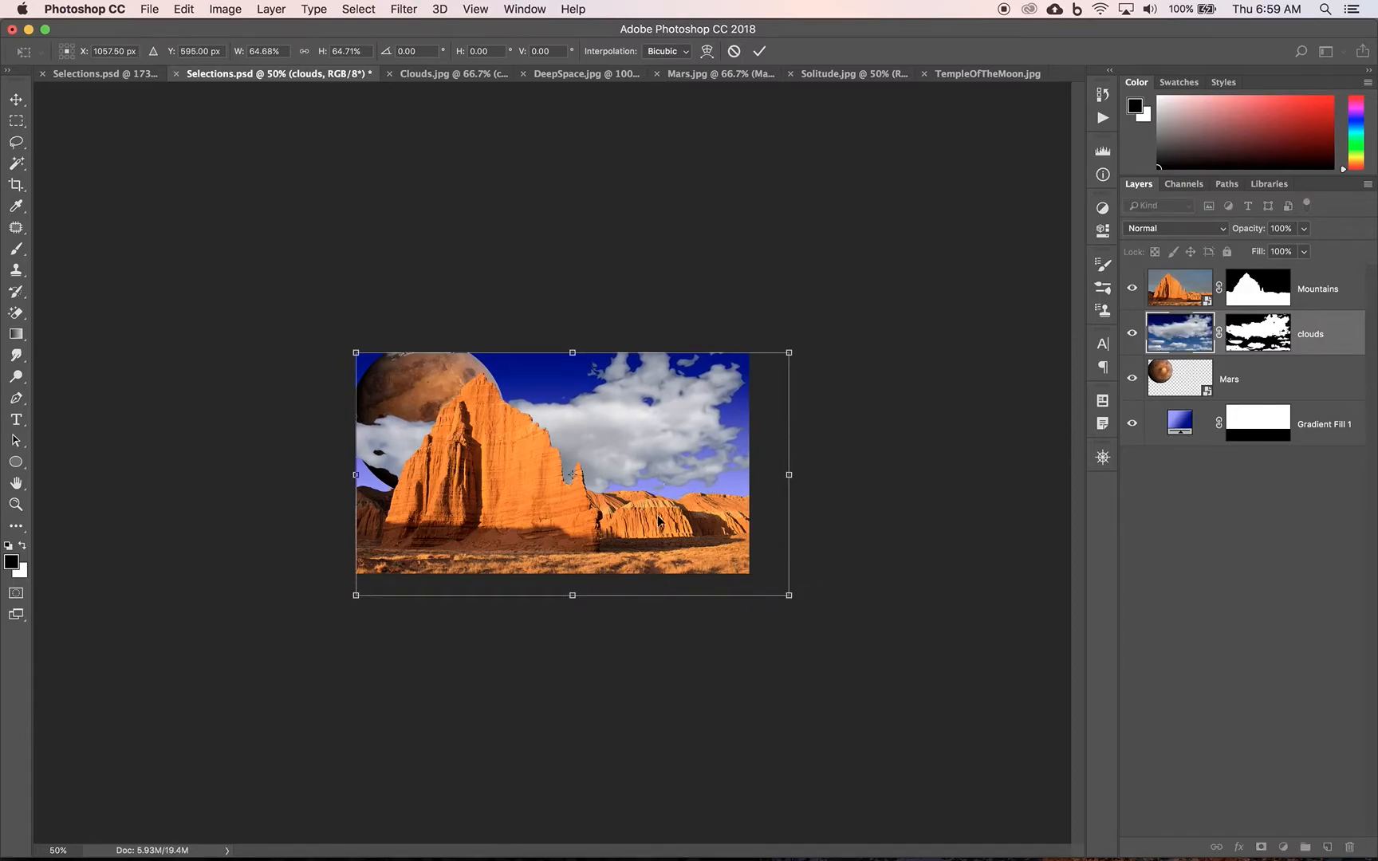
{"action": "key", "text": "Return"}
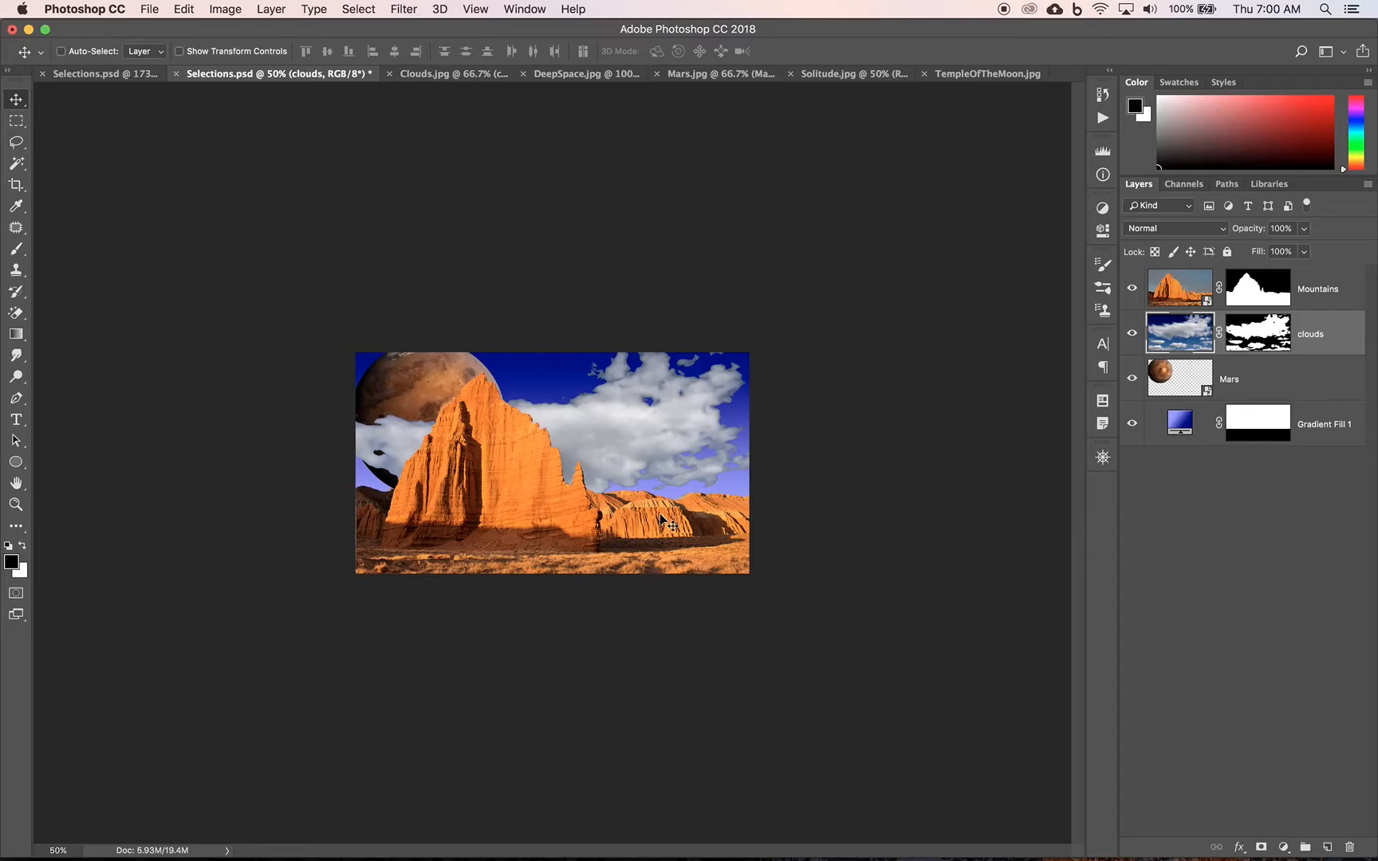
{"action": "key", "text": "super+0"}
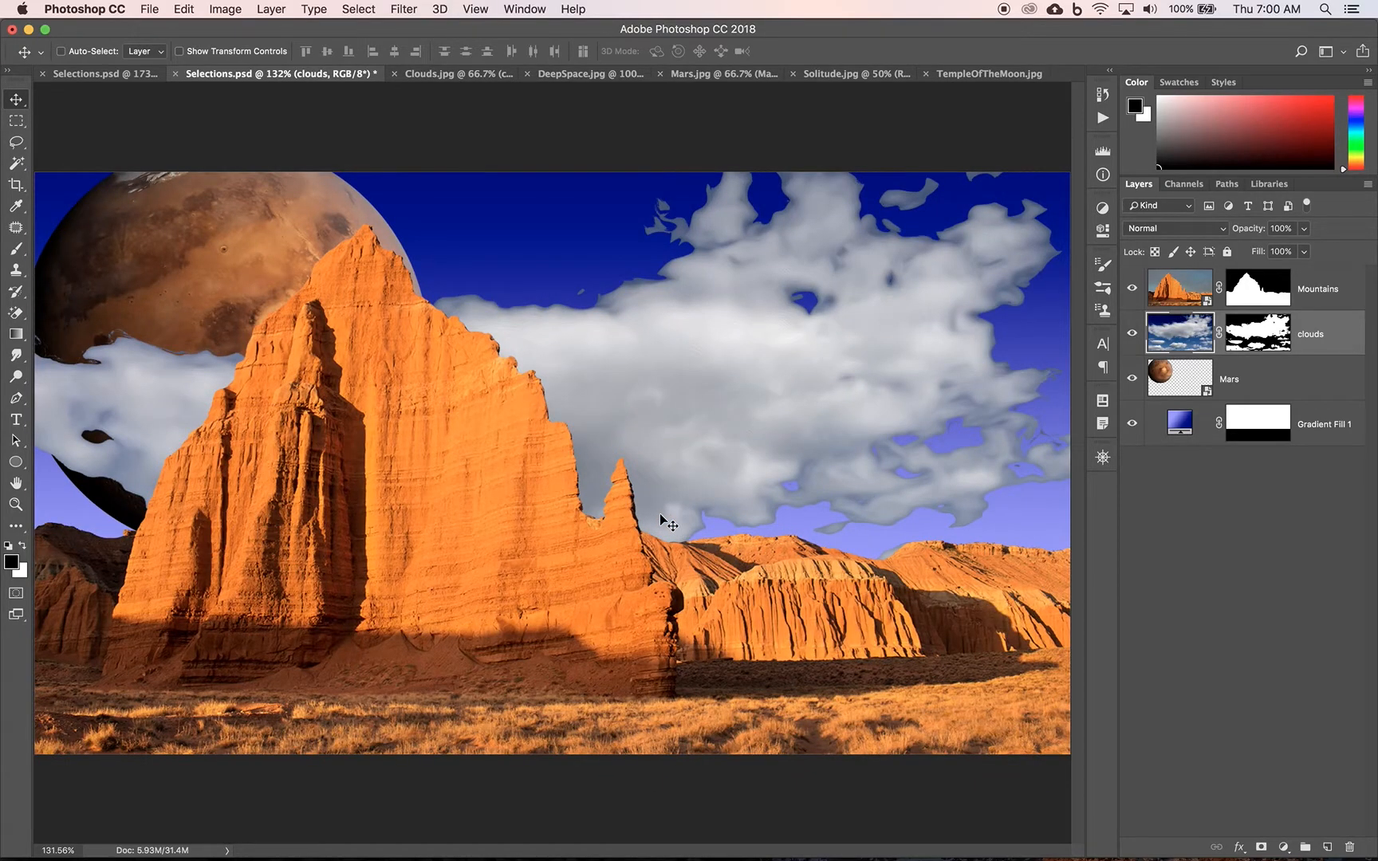
{"action": "key", "text": "super+1"}
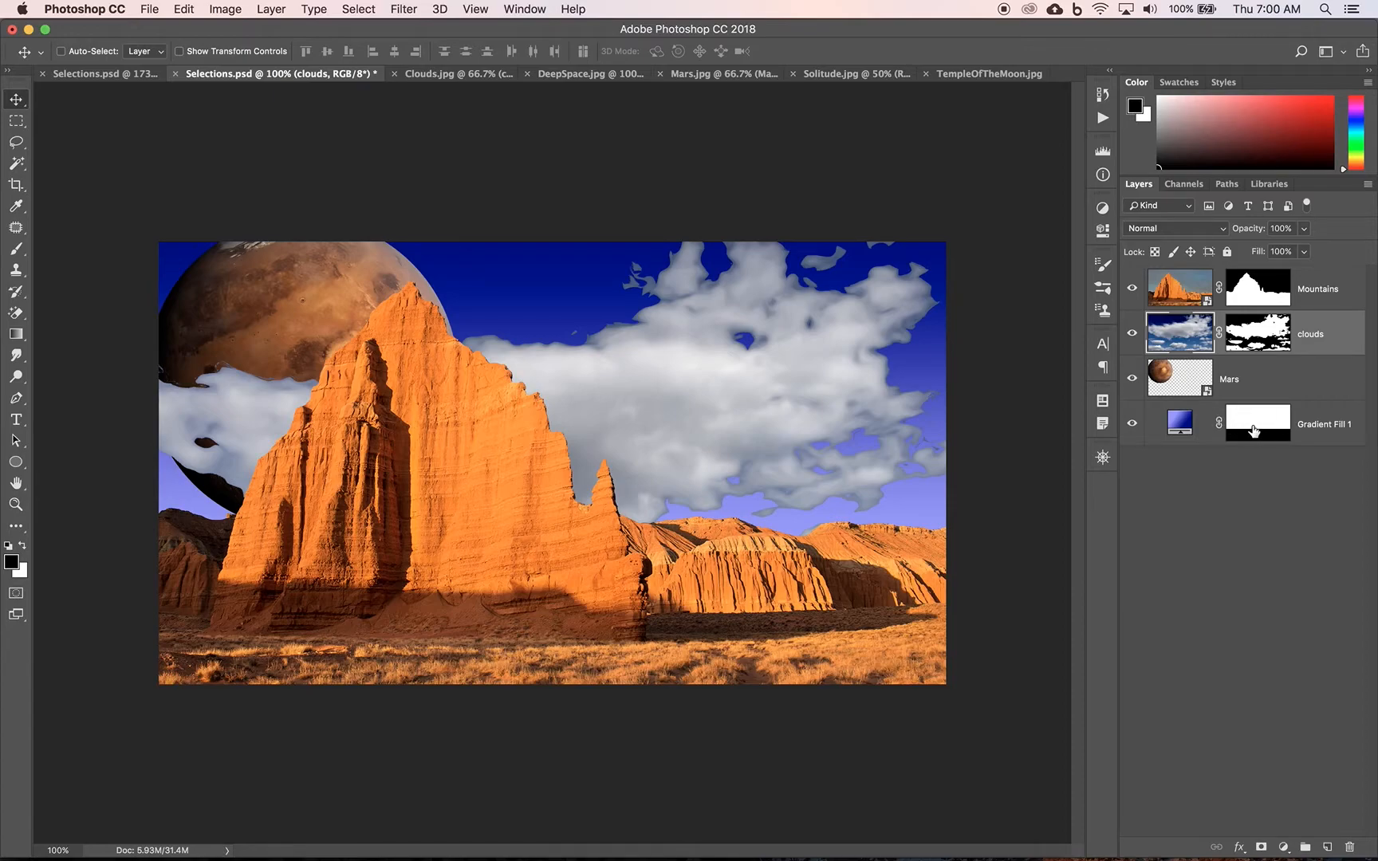
Load the Gradient Fill 1 mask as a selection and align the clouds layer to the selection's bottom edge.
{"action": "key", "text": "super"}
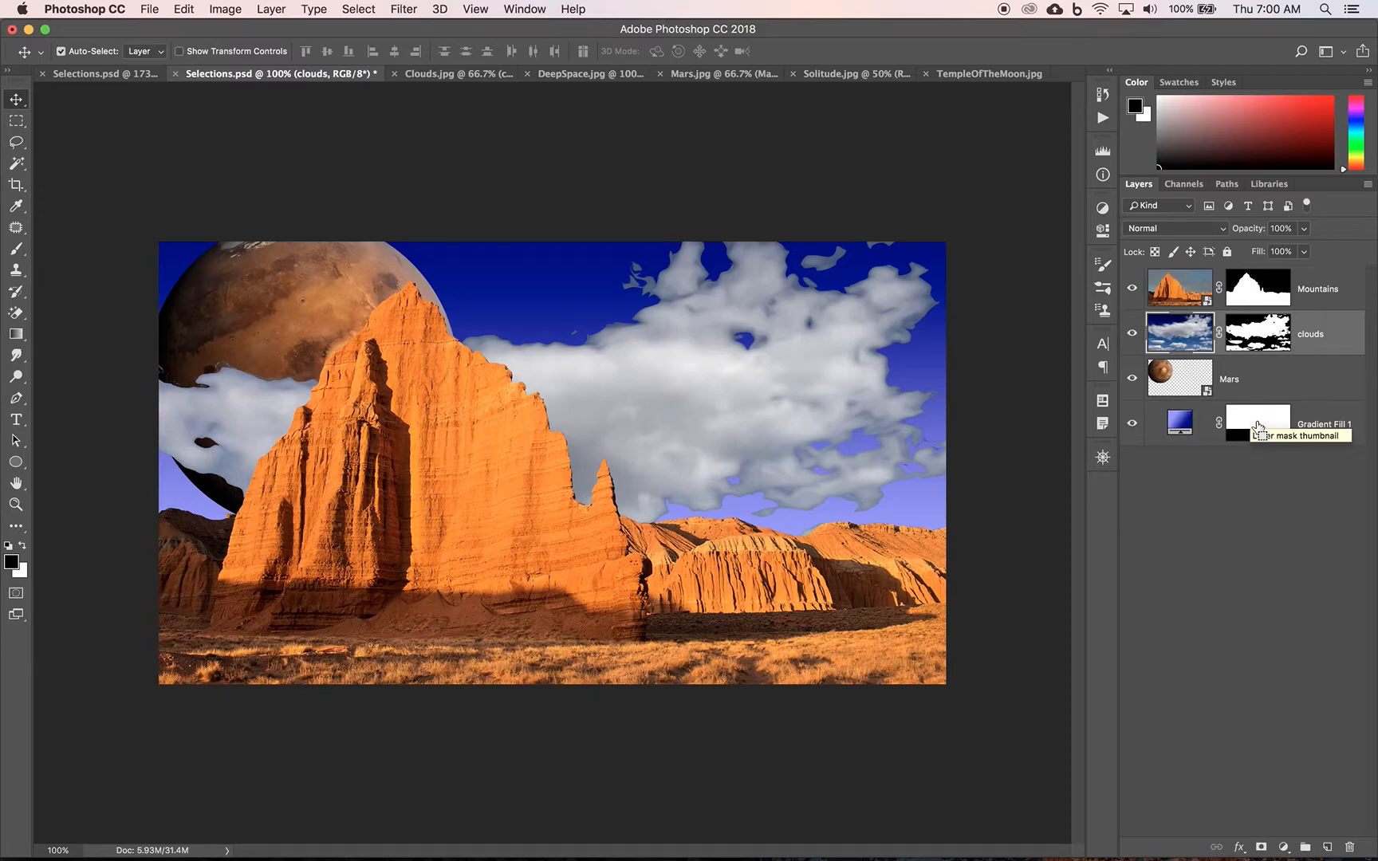
{"action": "left_click", "coordinate": [1258, 427], "text": "super"}
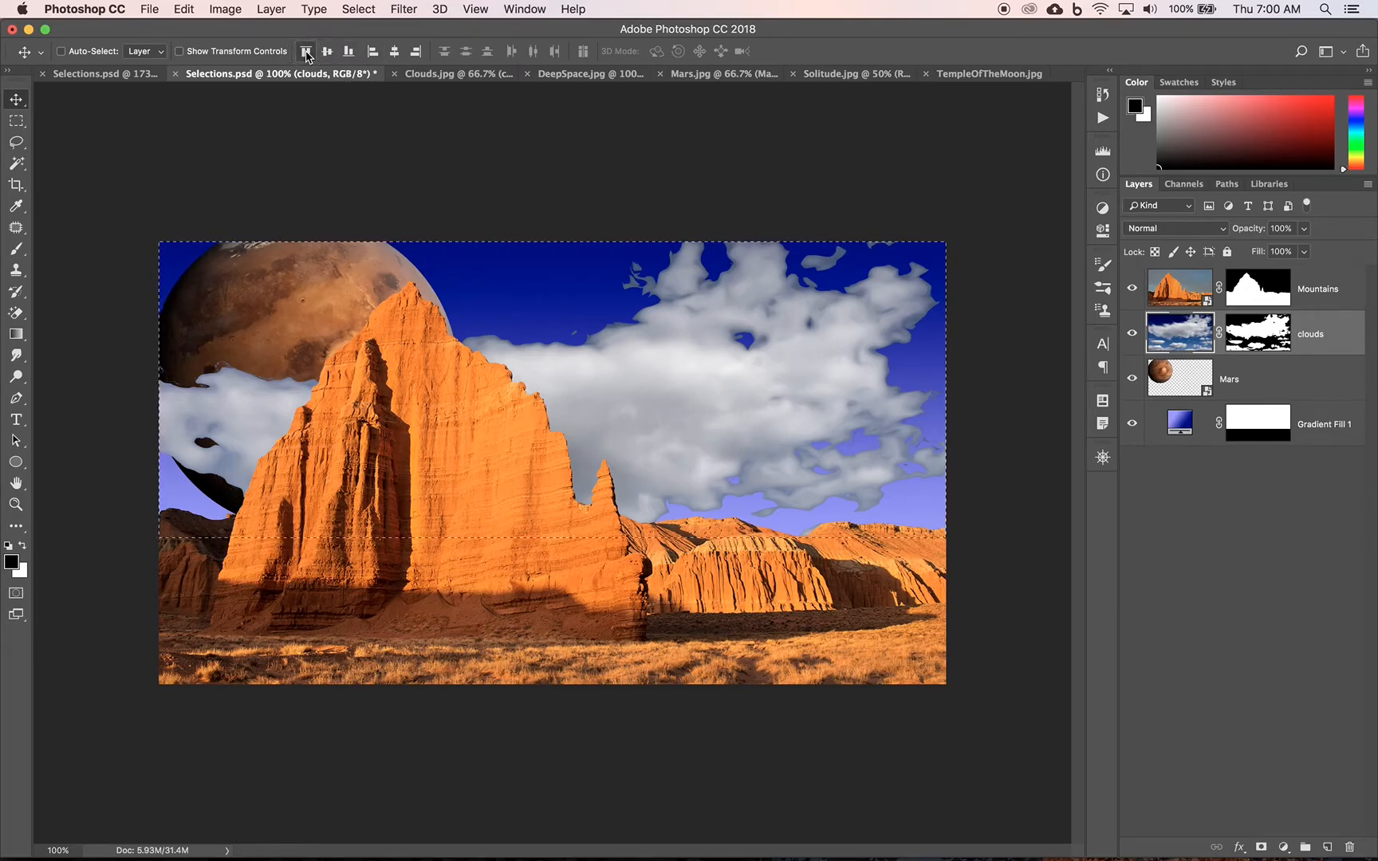
{"action": "left_click", "coordinate": [348, 53]}
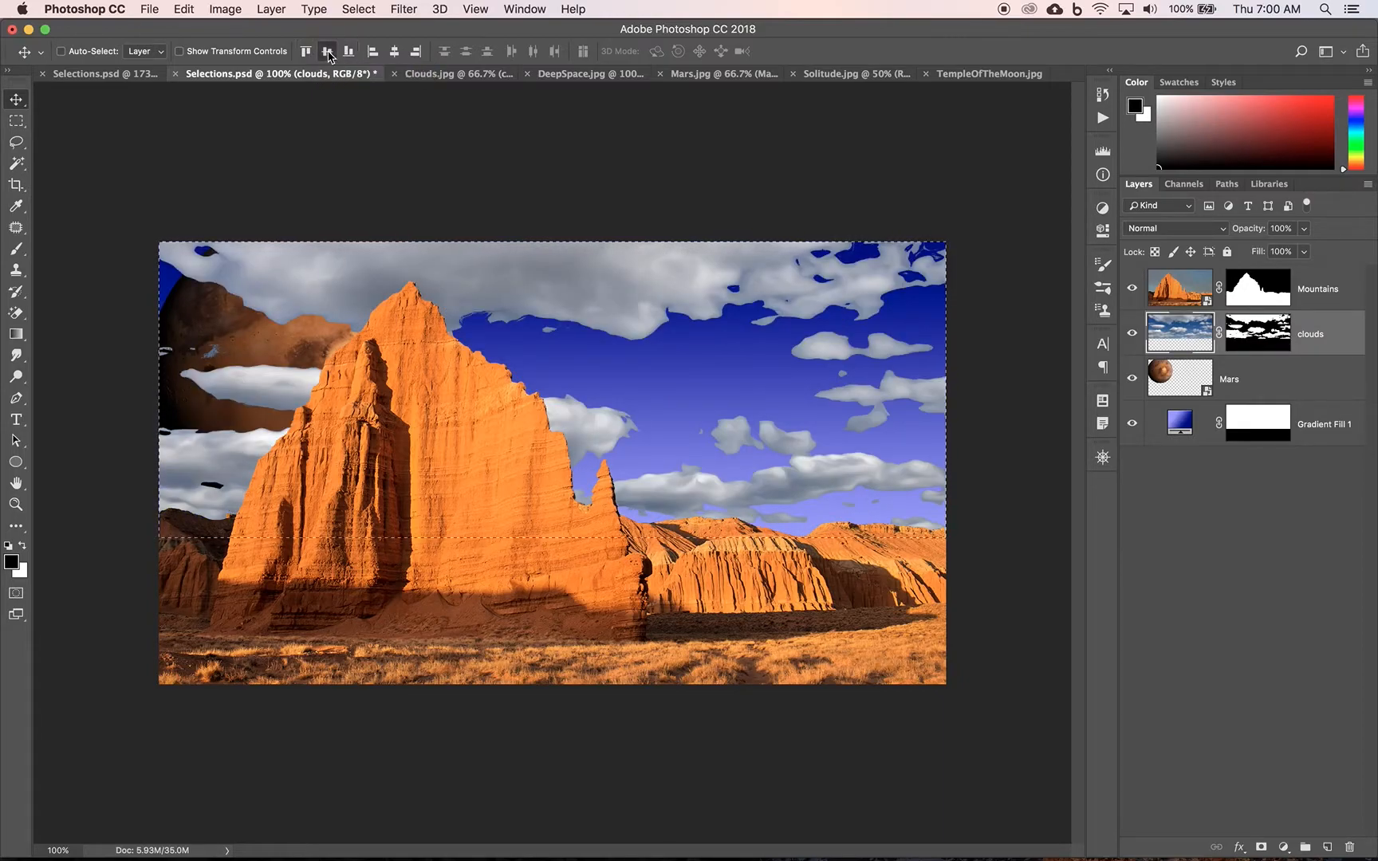
{"action": "left_click", "coordinate": [327, 53]}
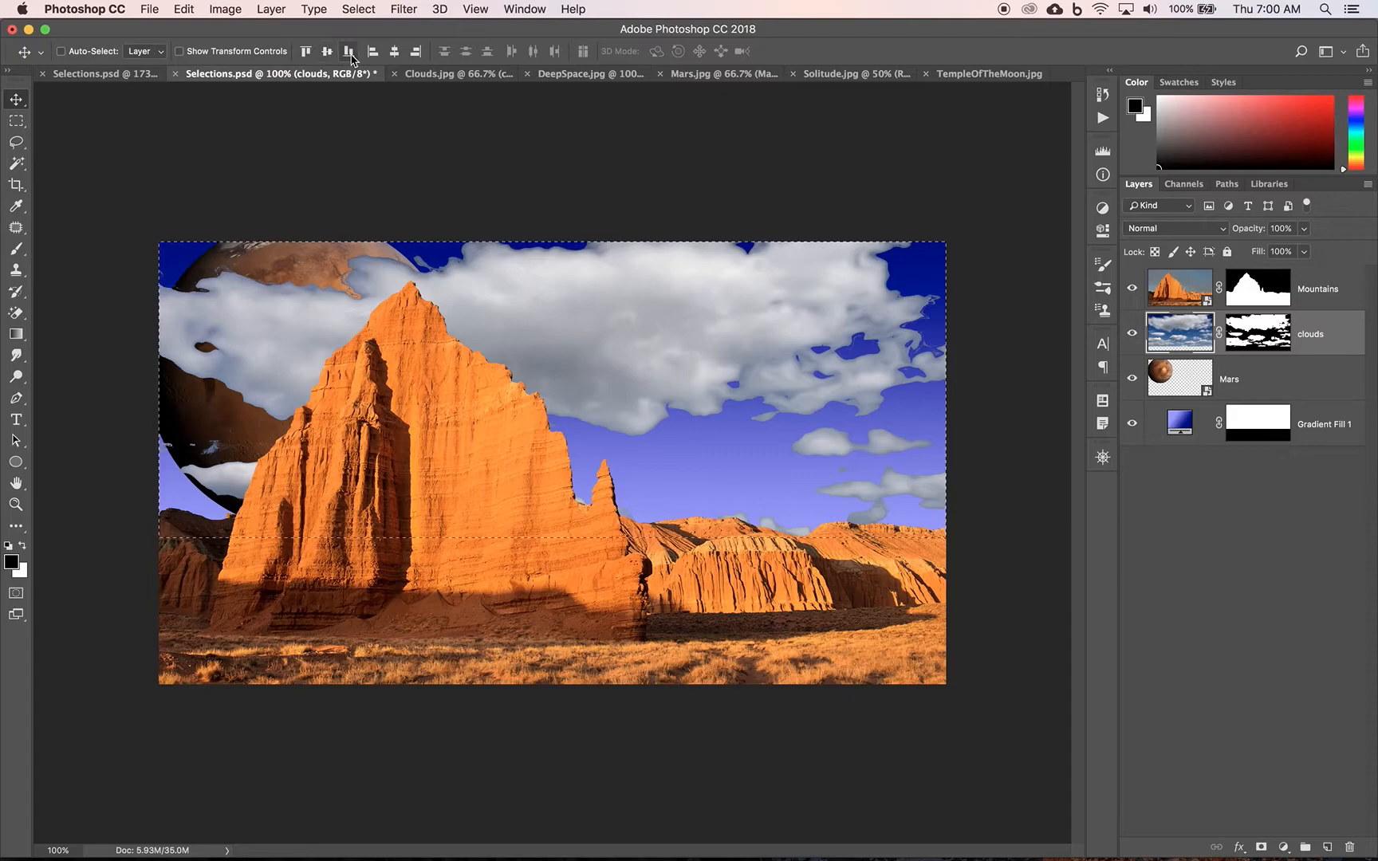
{"action": "left_click", "coordinate": [350, 52]}
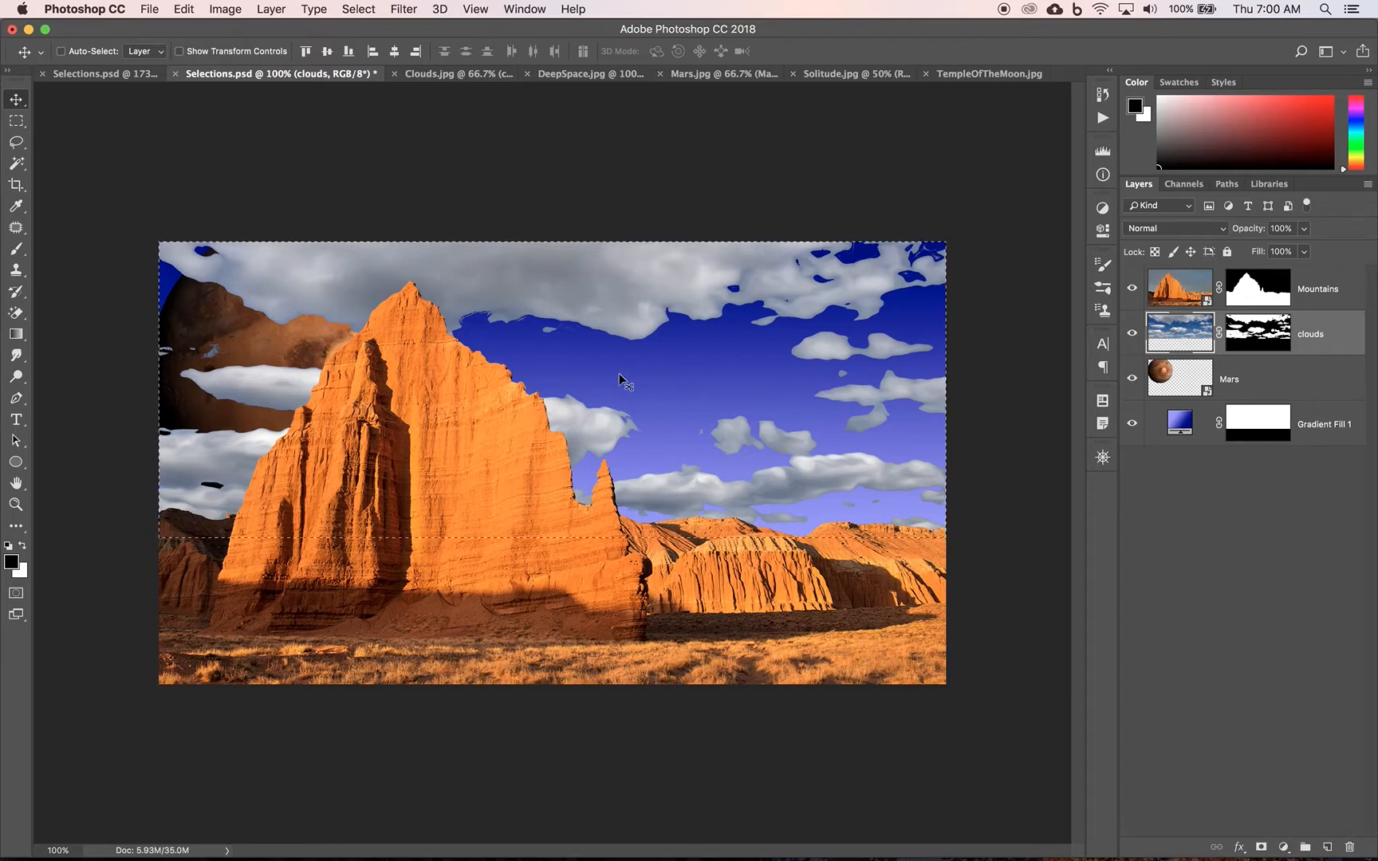
Clear the selection and set the clouds layer's blending mode to Screen.
{"action": "key", "text": "super"}
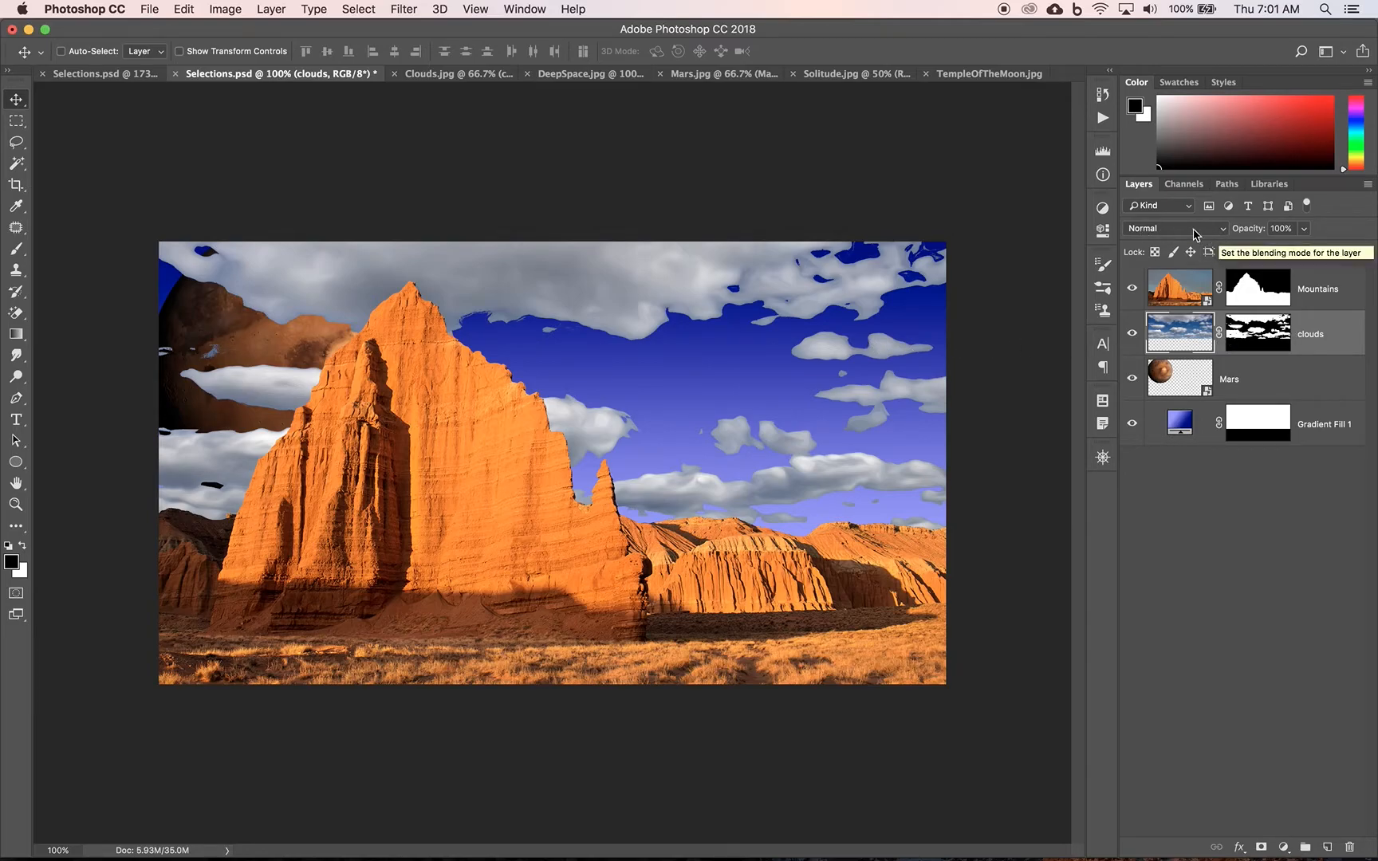
{"action": "left_click", "coordinate": [1216, 231]}
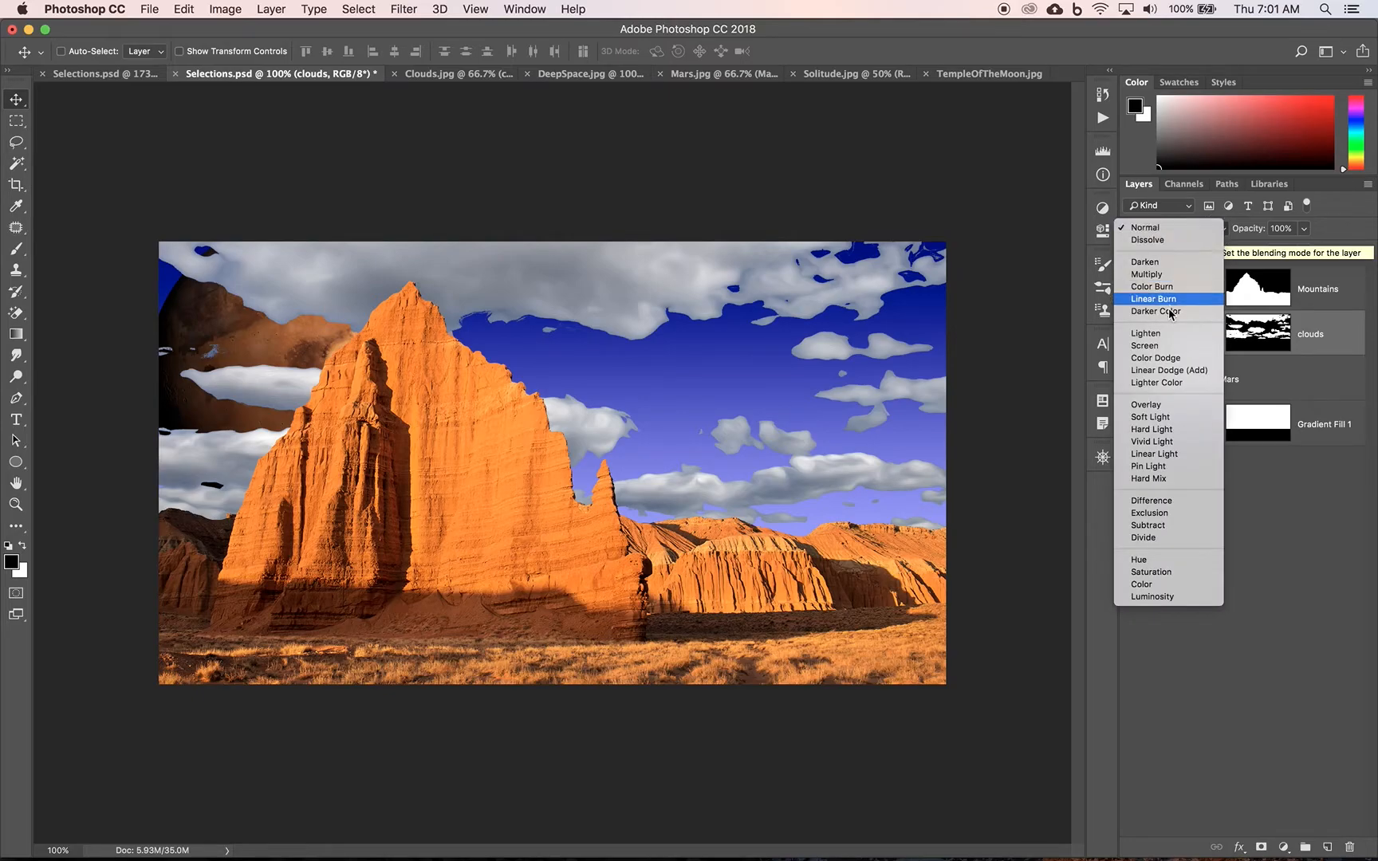
{"action": "left_click", "coordinate": [1155, 348]}
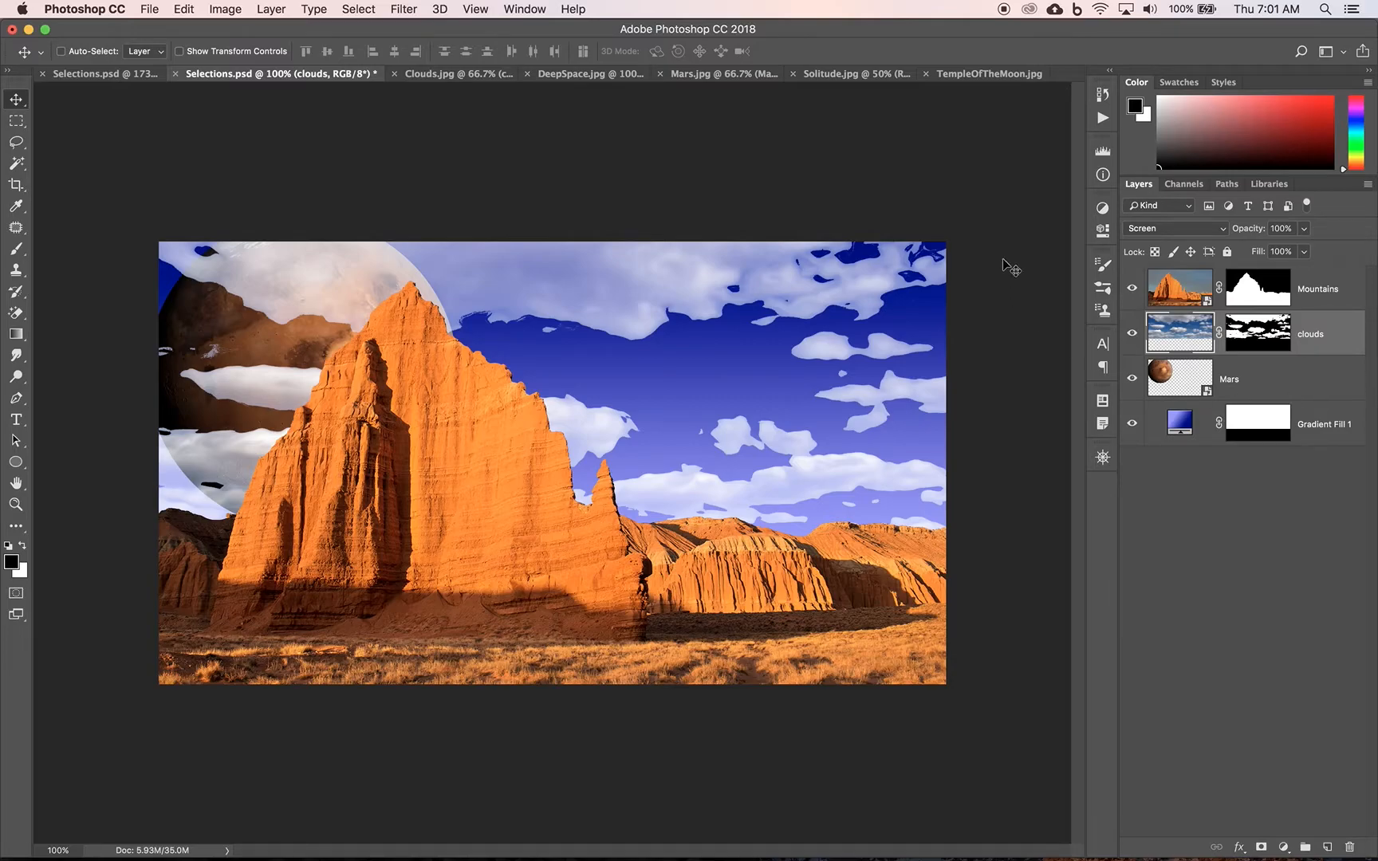
Duplicate the Background layer of DeepSpace.jpg into Selections.psd, accepting the color profile conversion.
{"action": "left_click", "coordinate": [586, 75]}
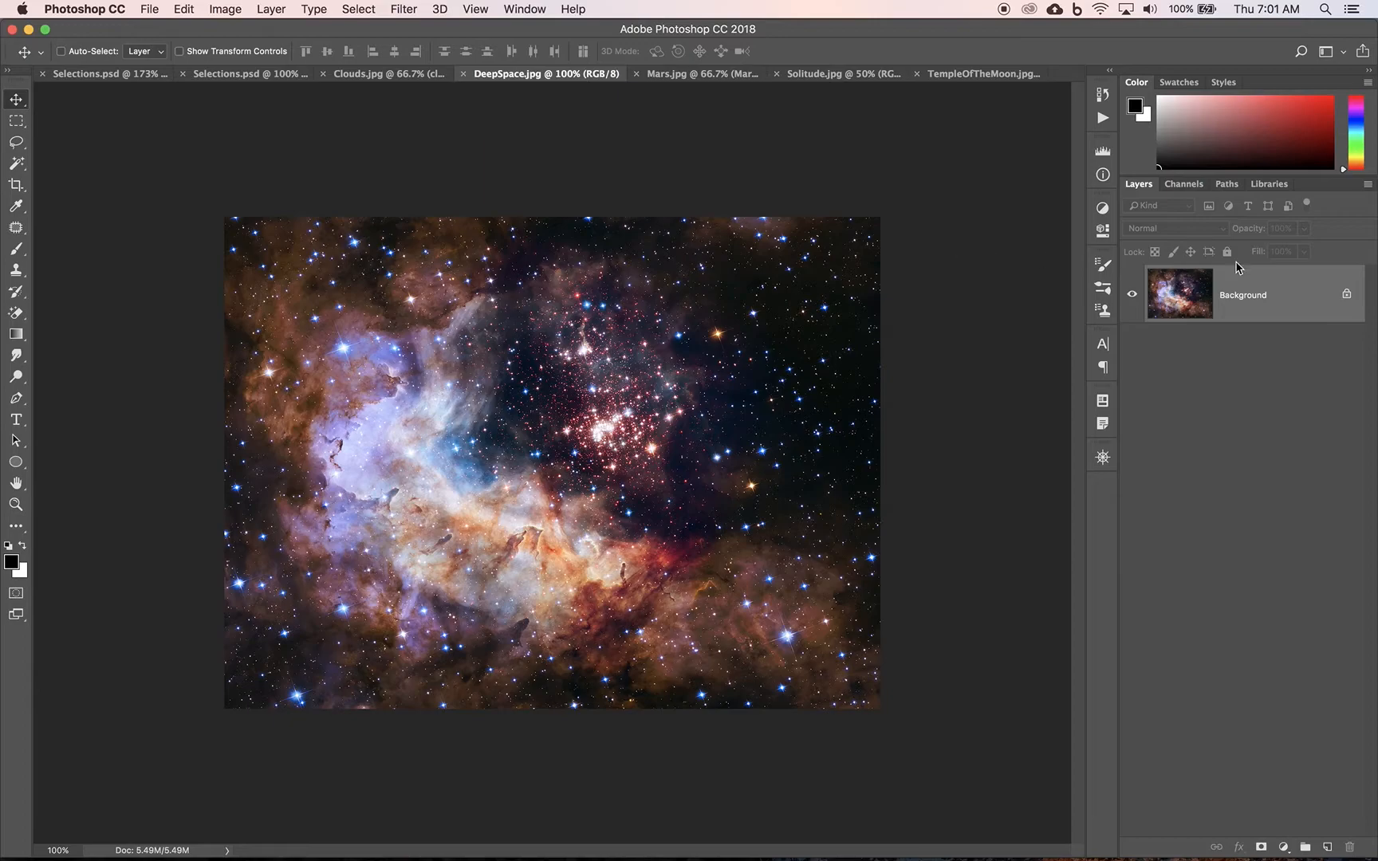
{"action": "right_click", "coordinate": [1301, 295]}
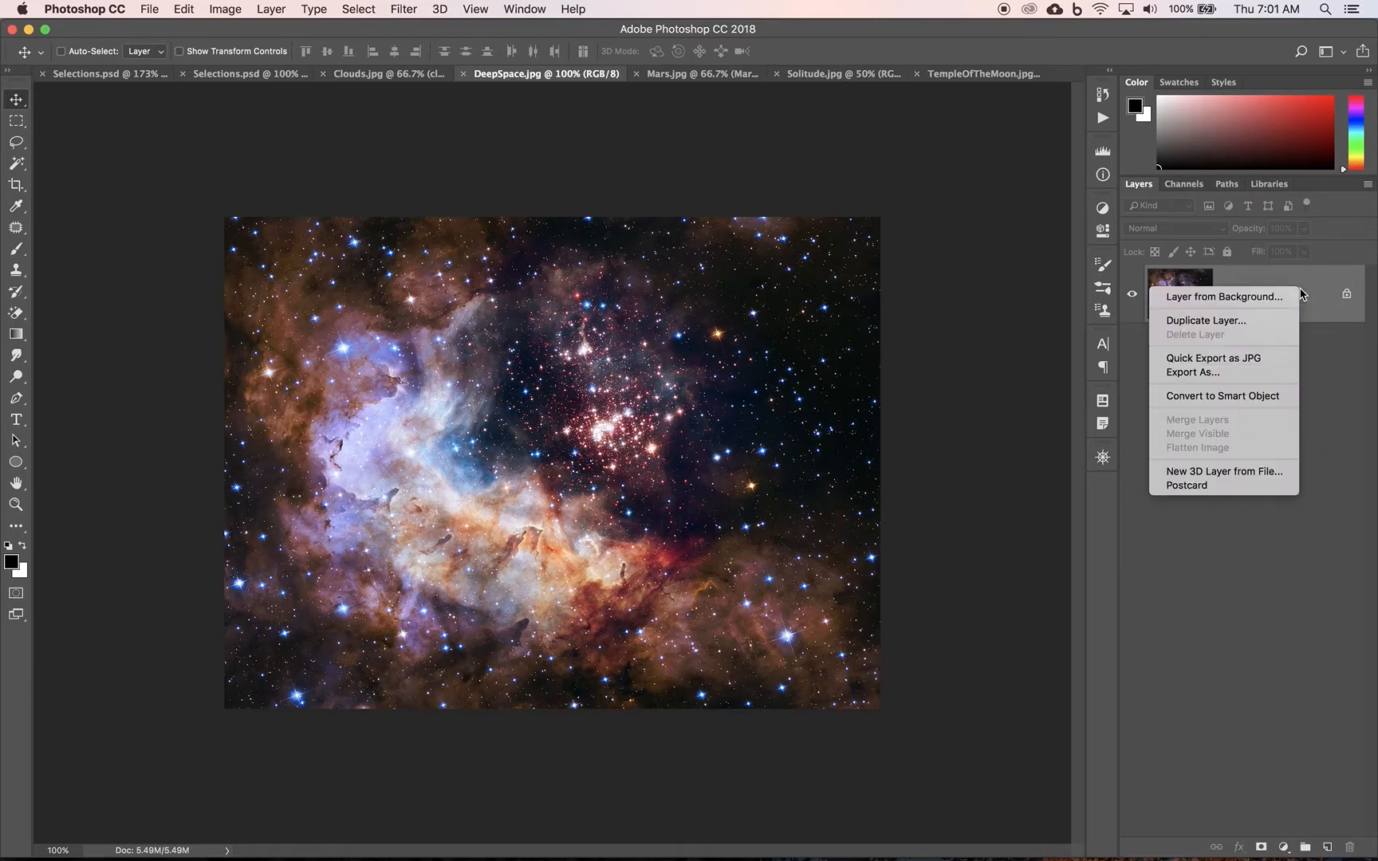
{"action": "left_click", "coordinate": [1260, 319]}
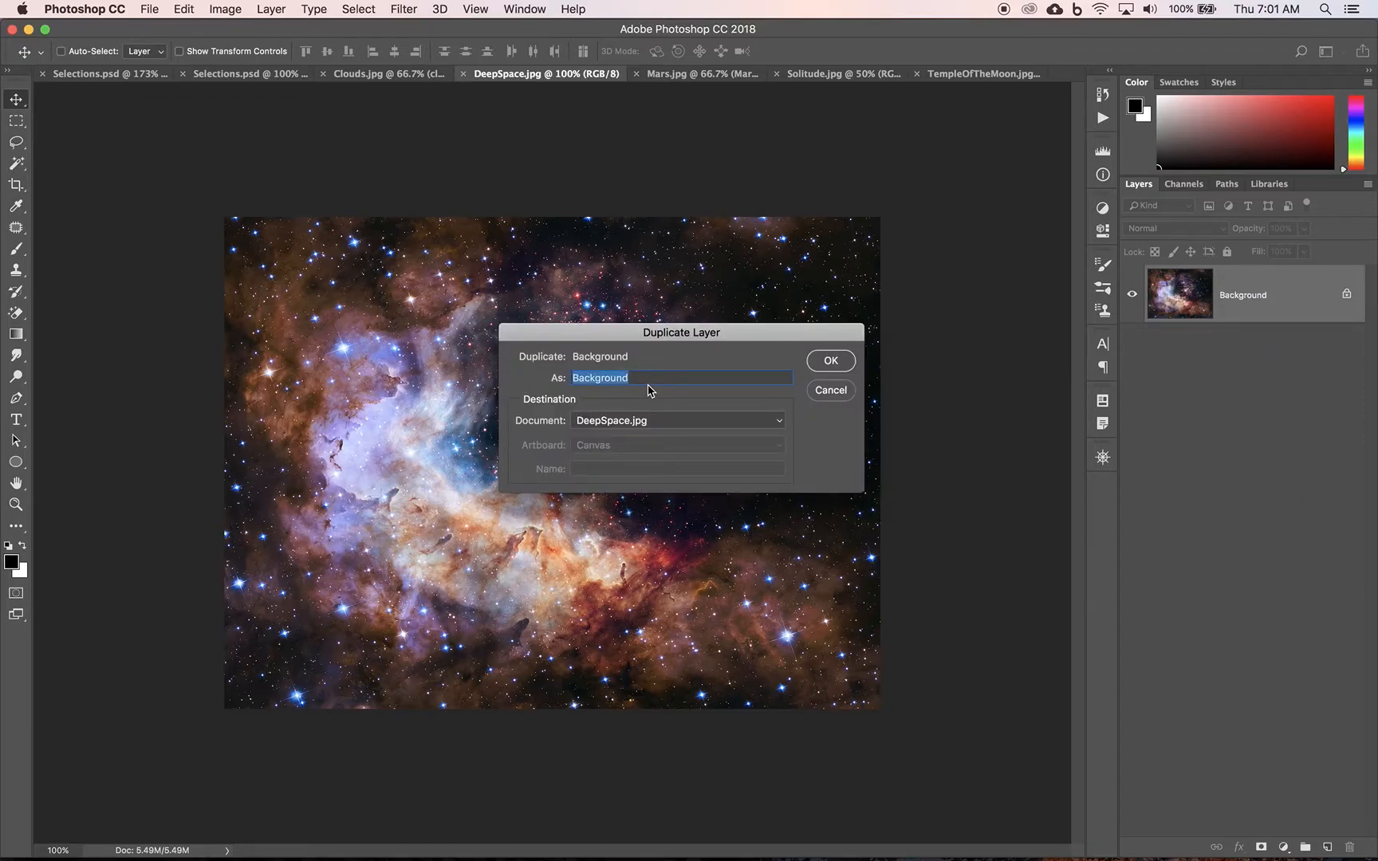
{"action": "type", "text": "St"}
{"action": "left_click", "coordinate": [687, 425]}
{"action": "left_click", "coordinate": [690, 423]}
{"action": "left_click", "coordinate": [646, 422]}
{"action": "left_click", "coordinate": [638, 385]}
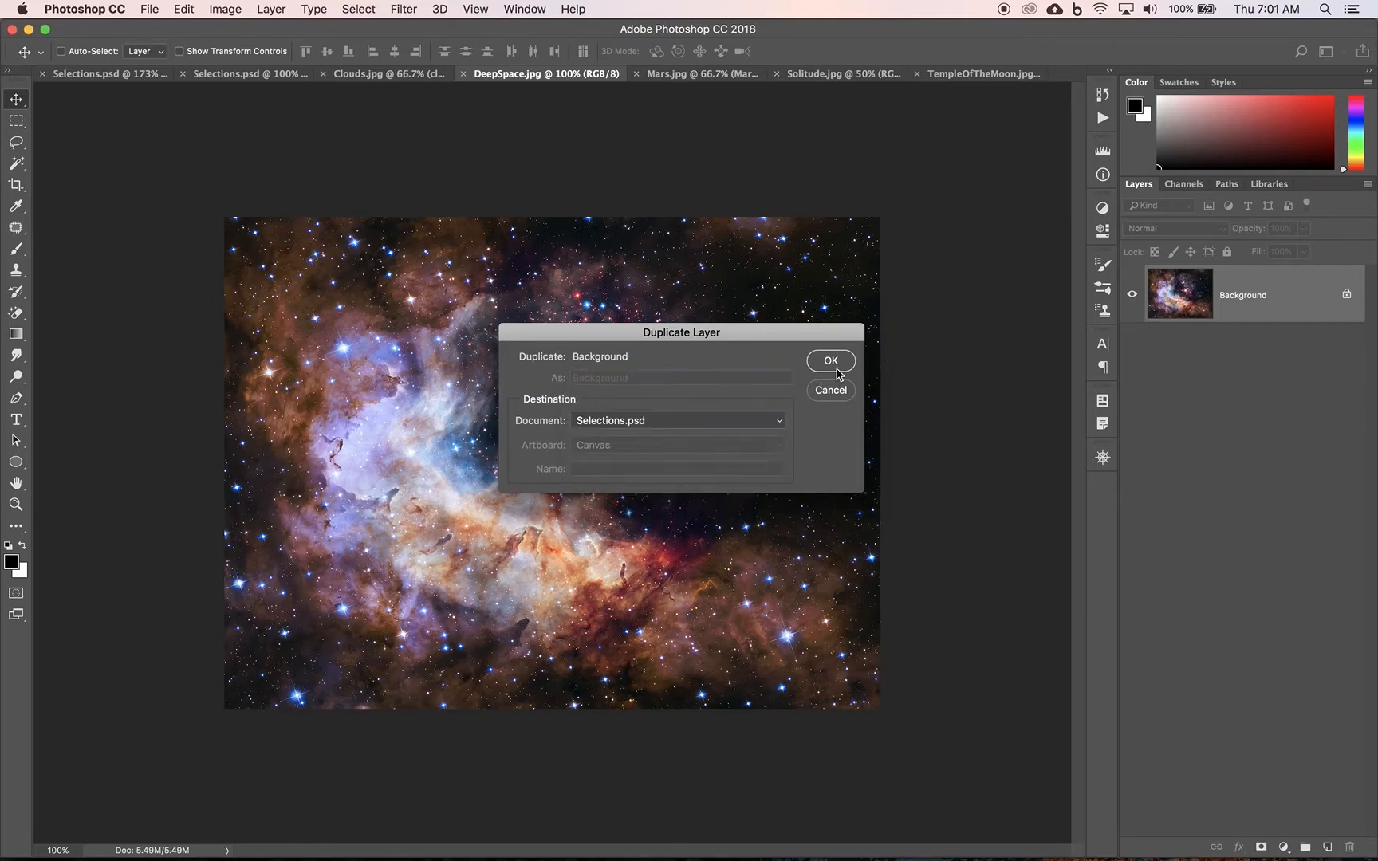
{"action": "left_click", "coordinate": [833, 364]}
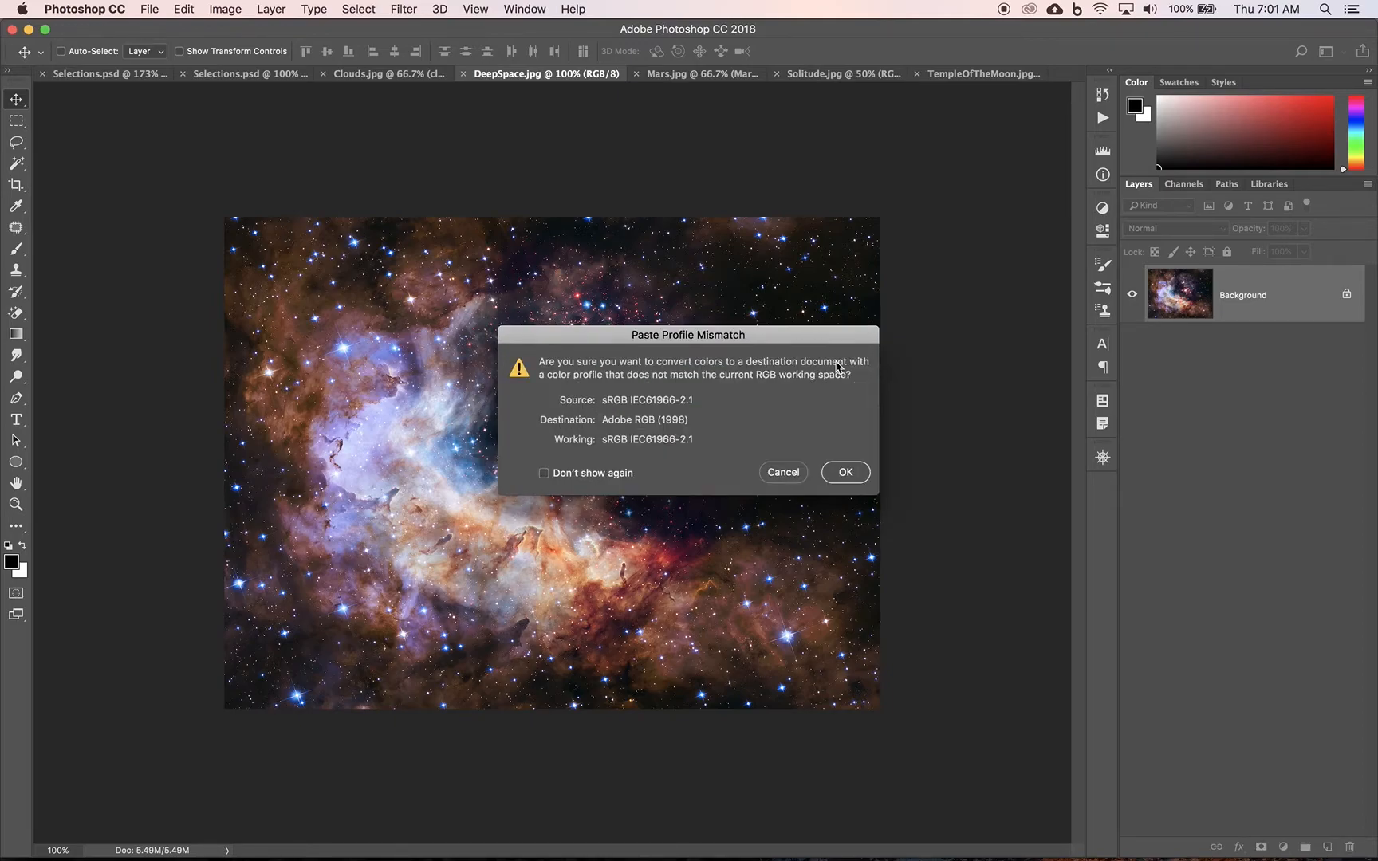
{"action": "left_click", "coordinate": [850, 477]}
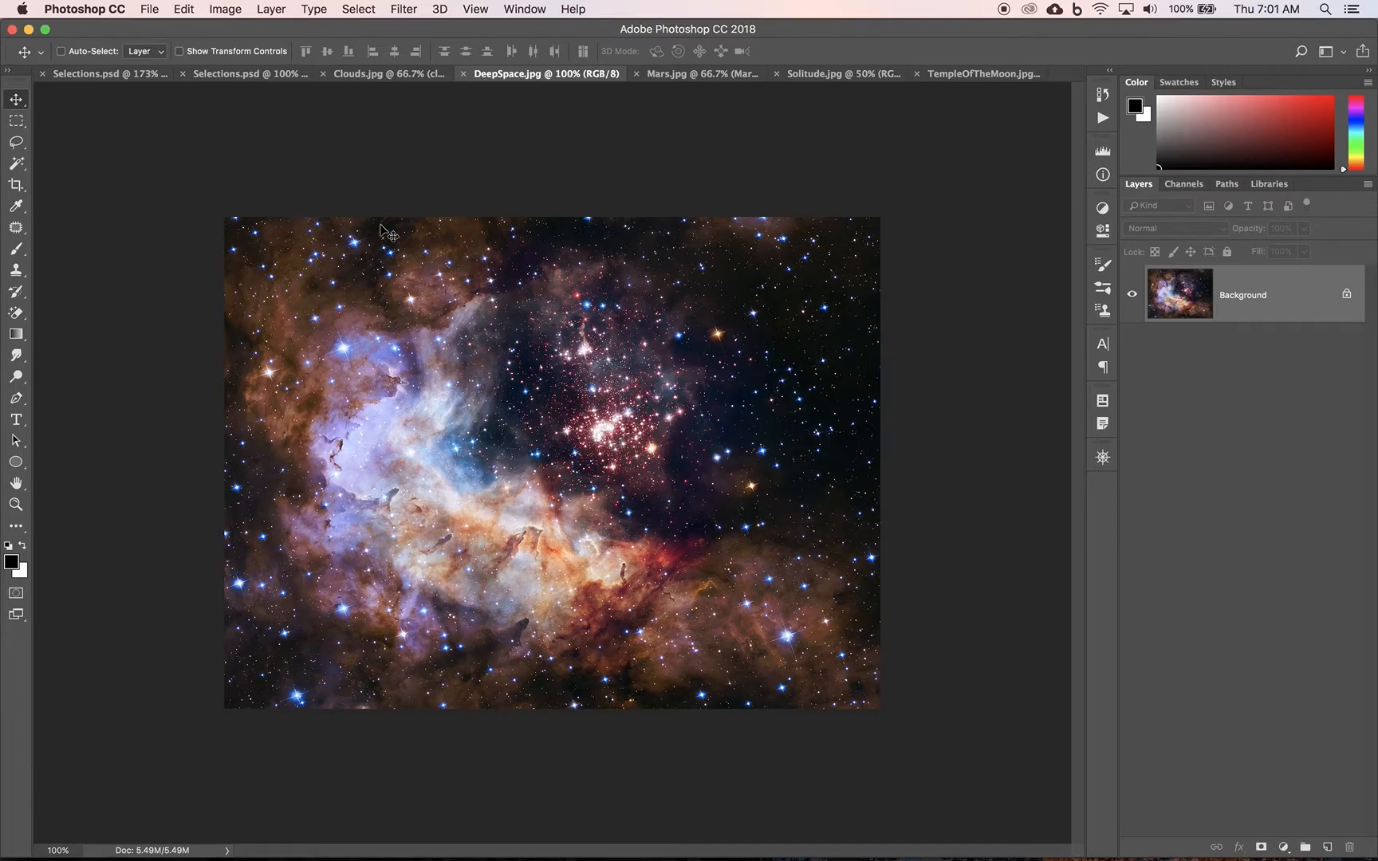
In the second Selections.psd document, convert the duplicated Background star layer to a Smart Object.
{"action": "left_click", "coordinate": [237, 76]}
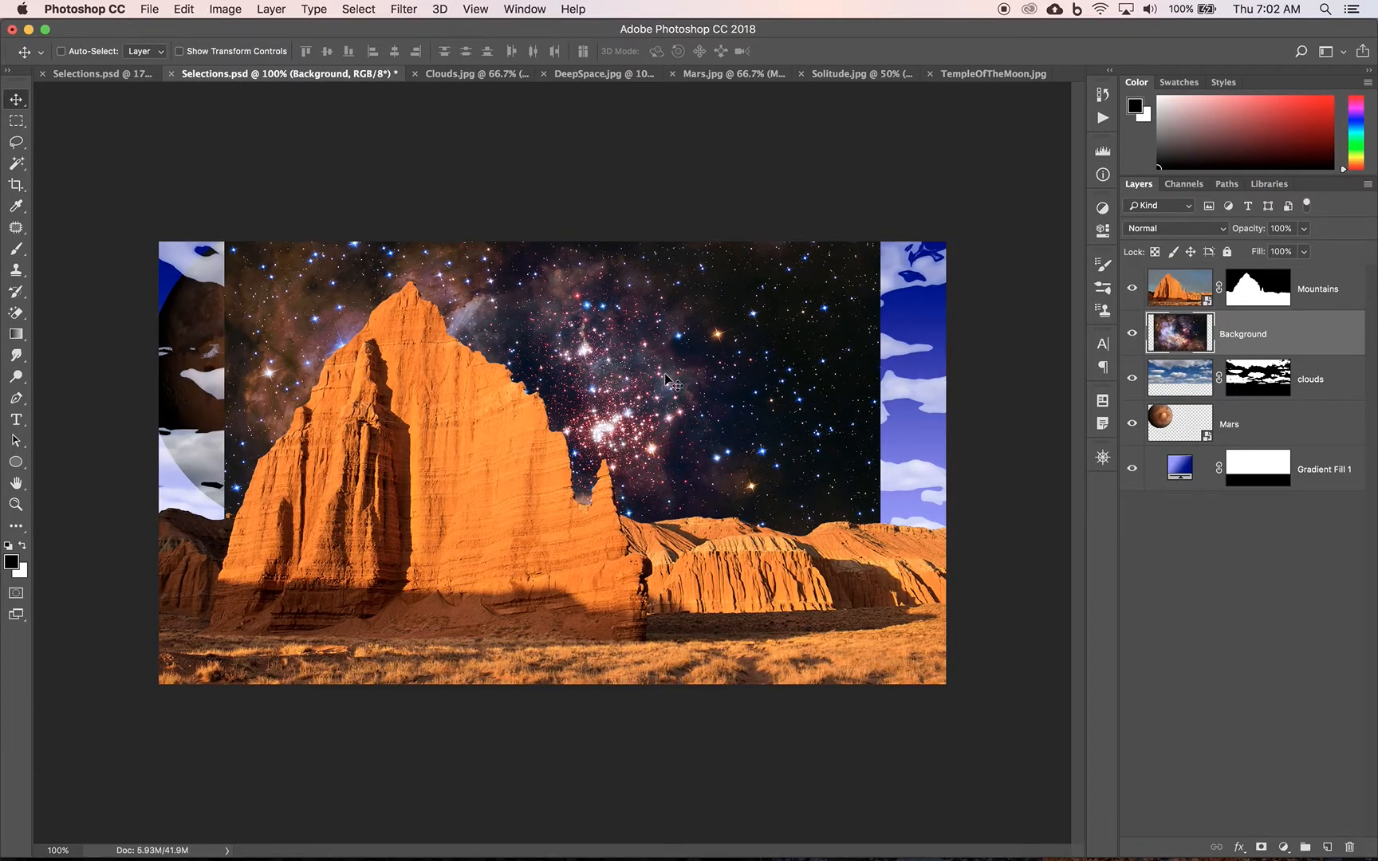
{"action": "right_click", "coordinate": [1179, 343]}
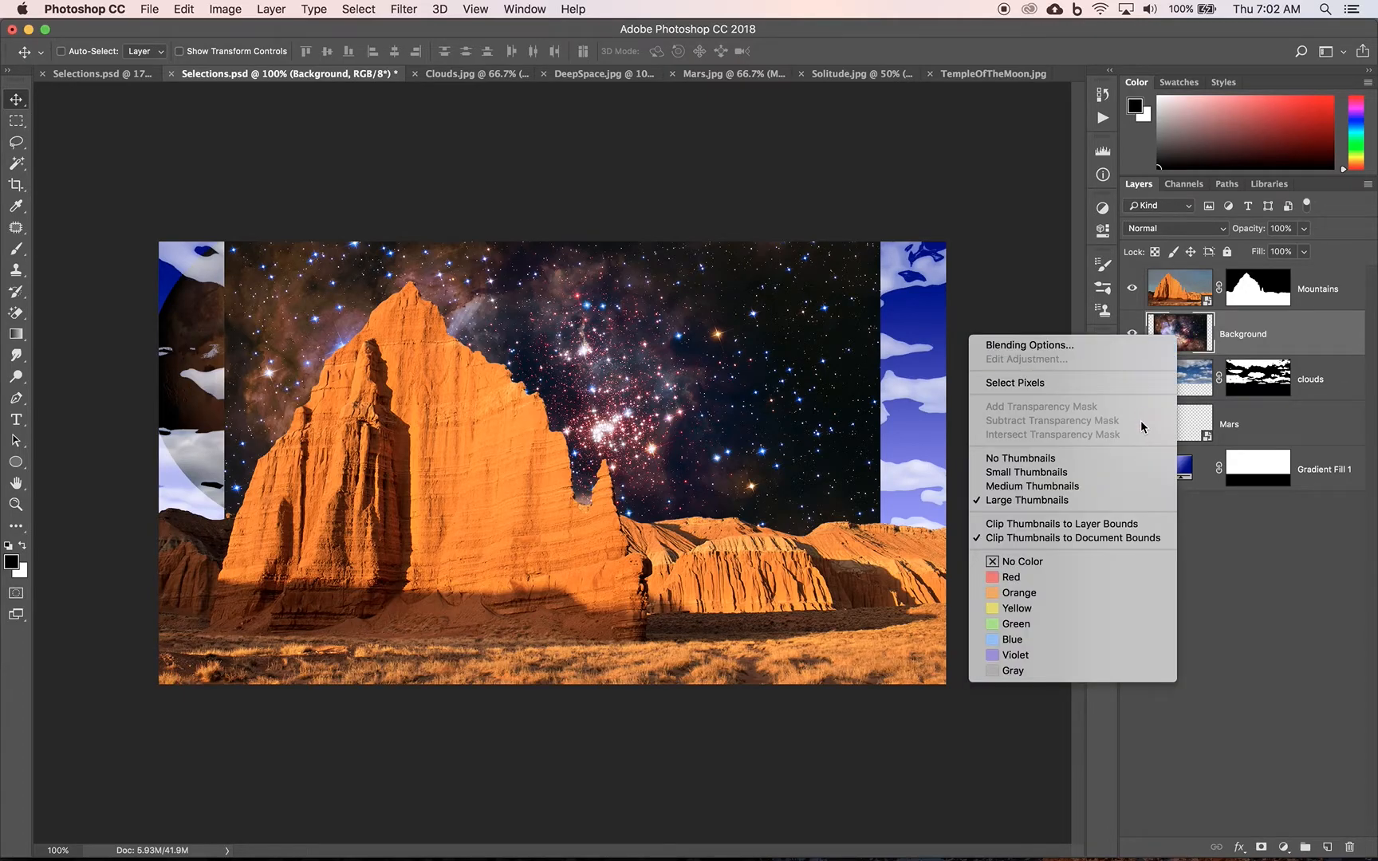
{"action": "left_click", "coordinate": [1286, 351]}
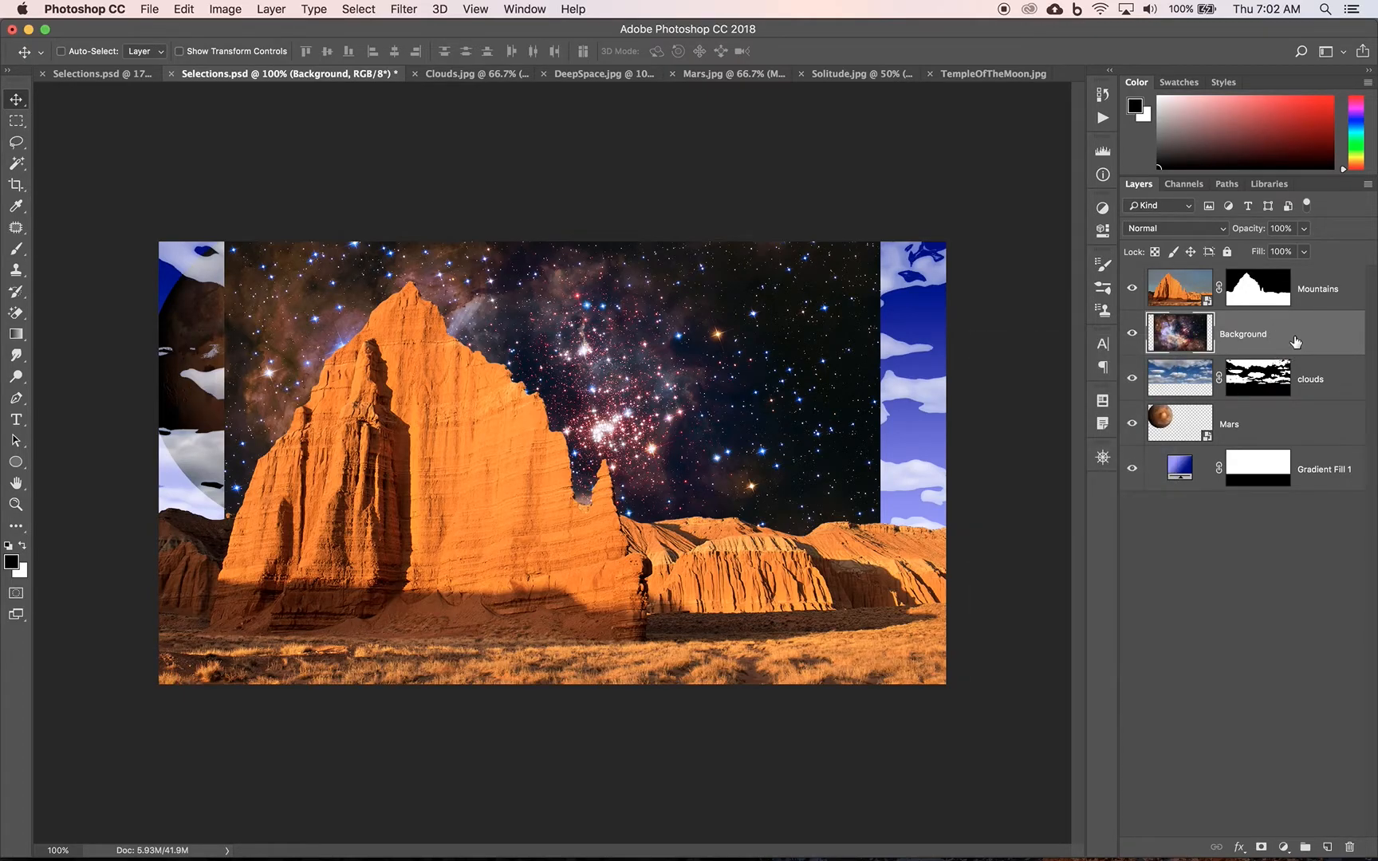
{"action": "right_click", "coordinate": [1320, 333]}
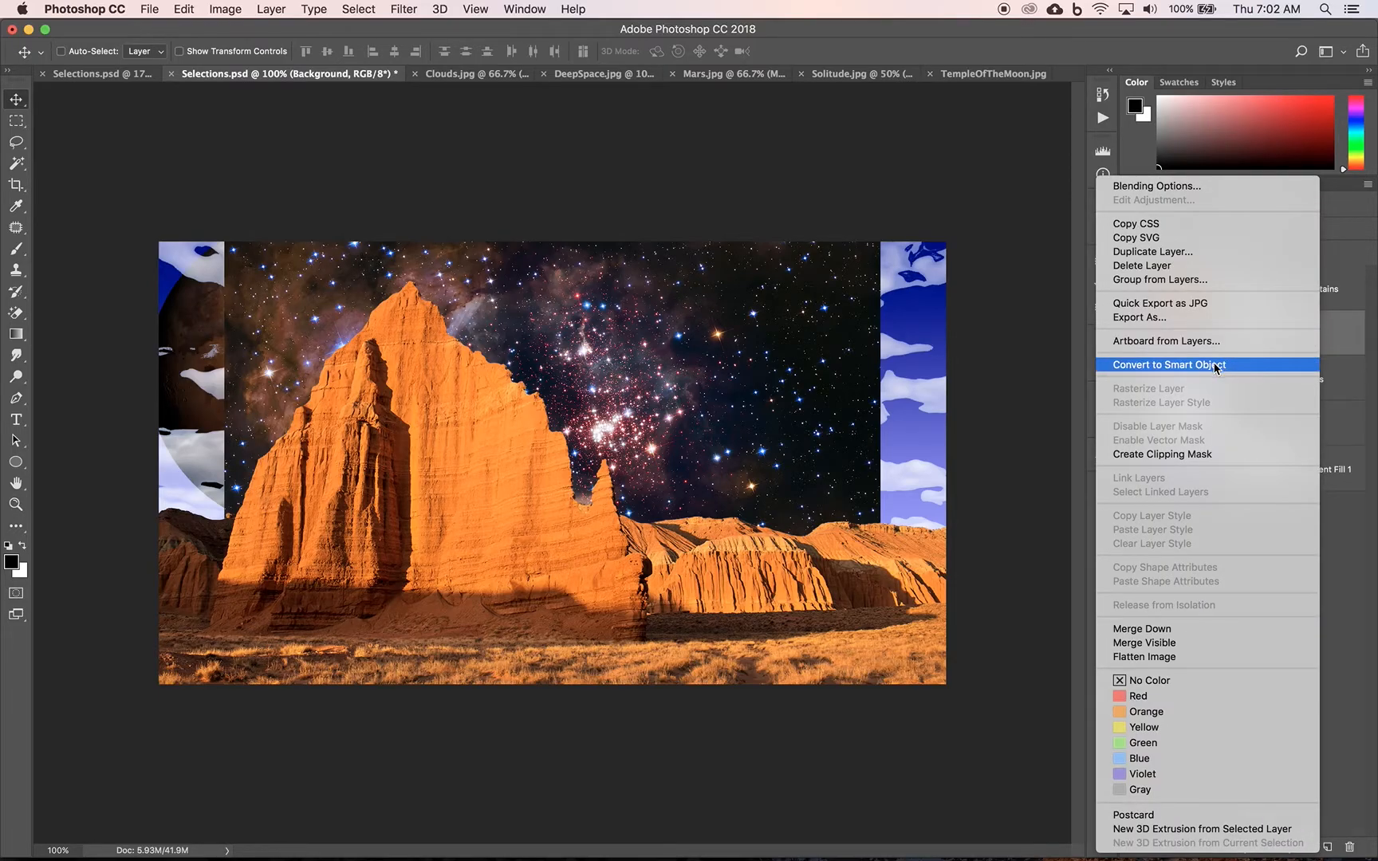
{"action": "left_click", "coordinate": [1214, 366]}
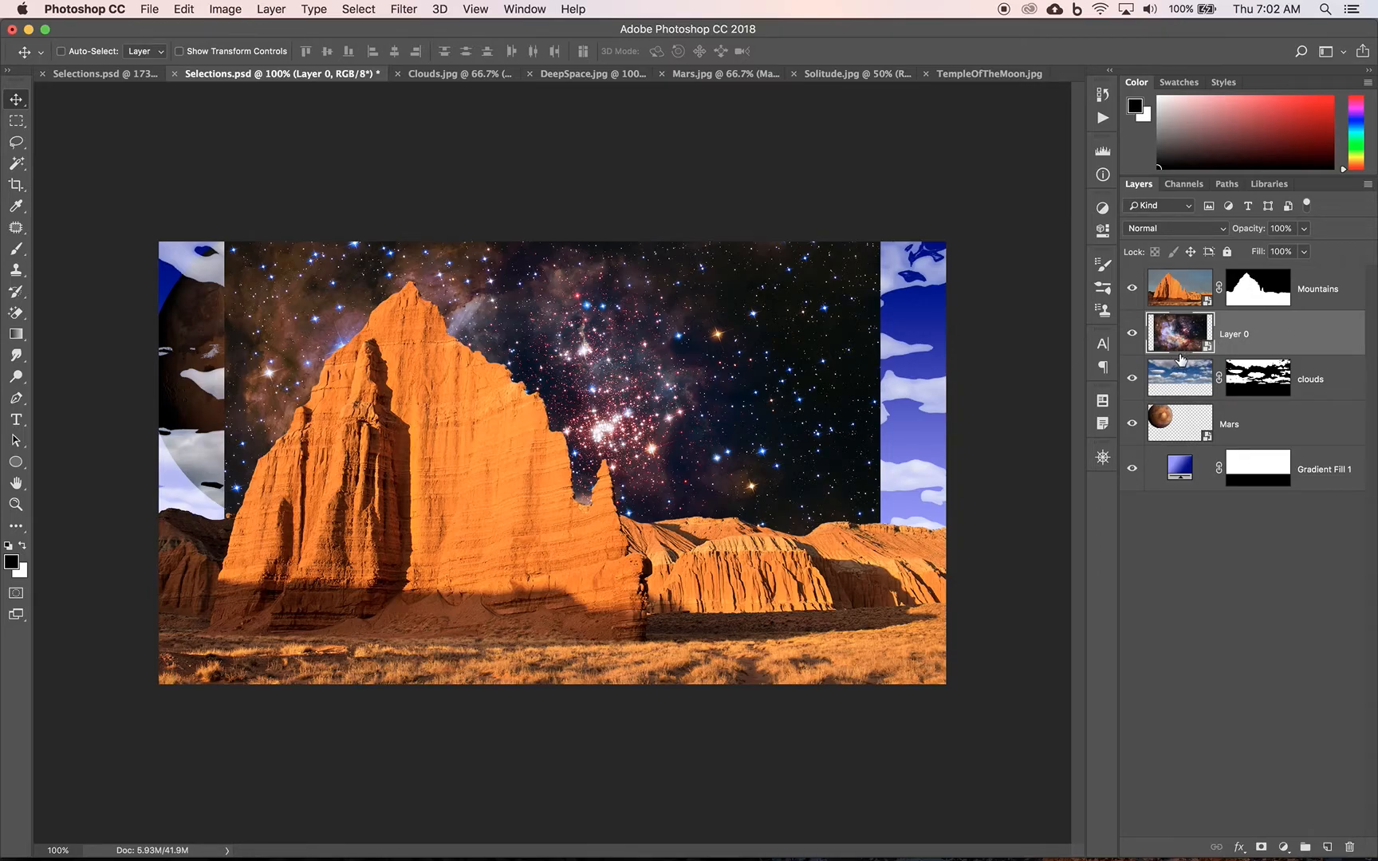
Scale the star image up proportionally from its center to about 121% with Free Transform so it spans the canvas.
{"action": "key", "text": "super+t"}
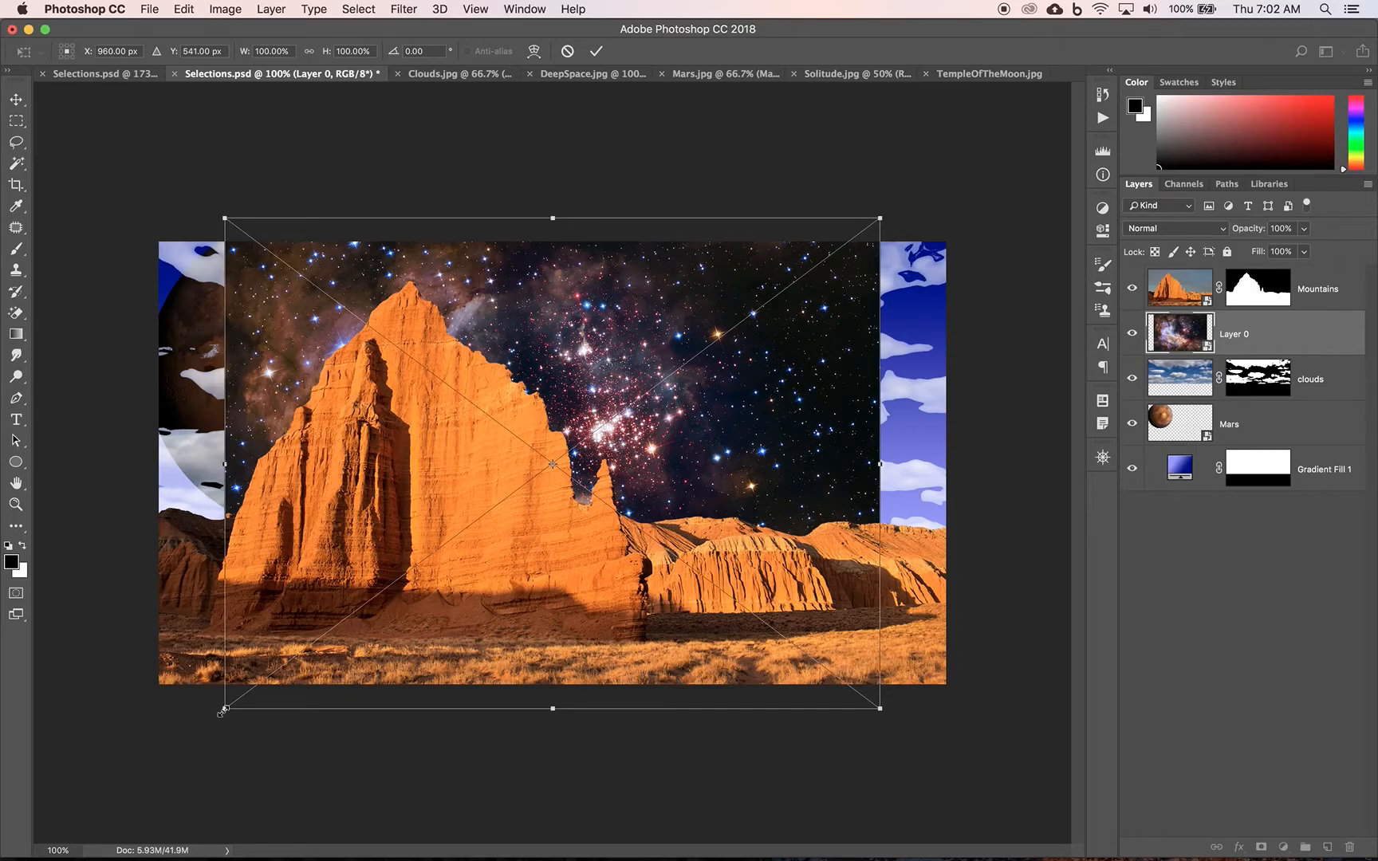
{"action": "left_click_drag", "start_coordinate": [222, 710], "coordinate": [150, 756]}
{"action": "key", "text": "super+h"}
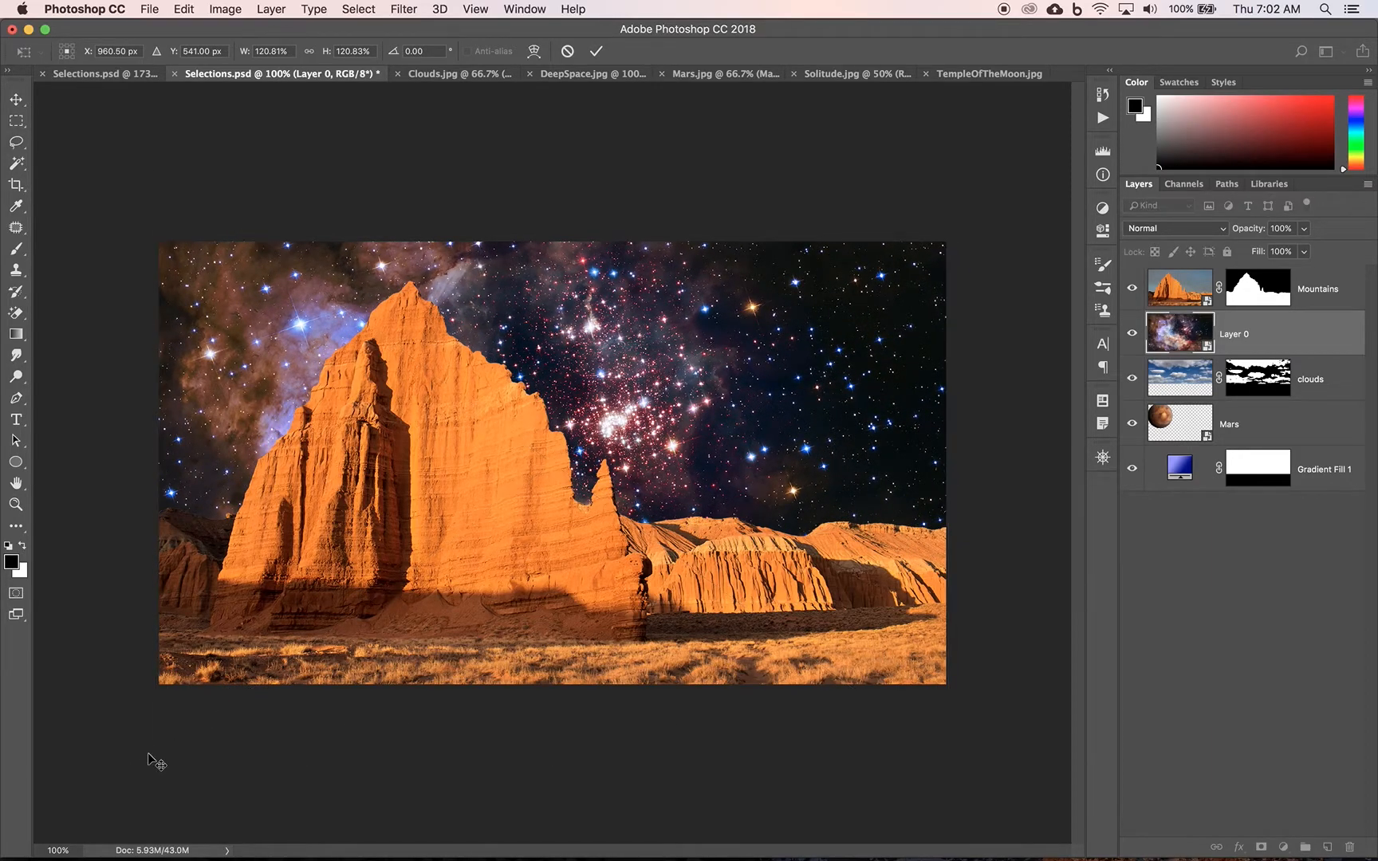
{"action": "key", "text": "Return"}
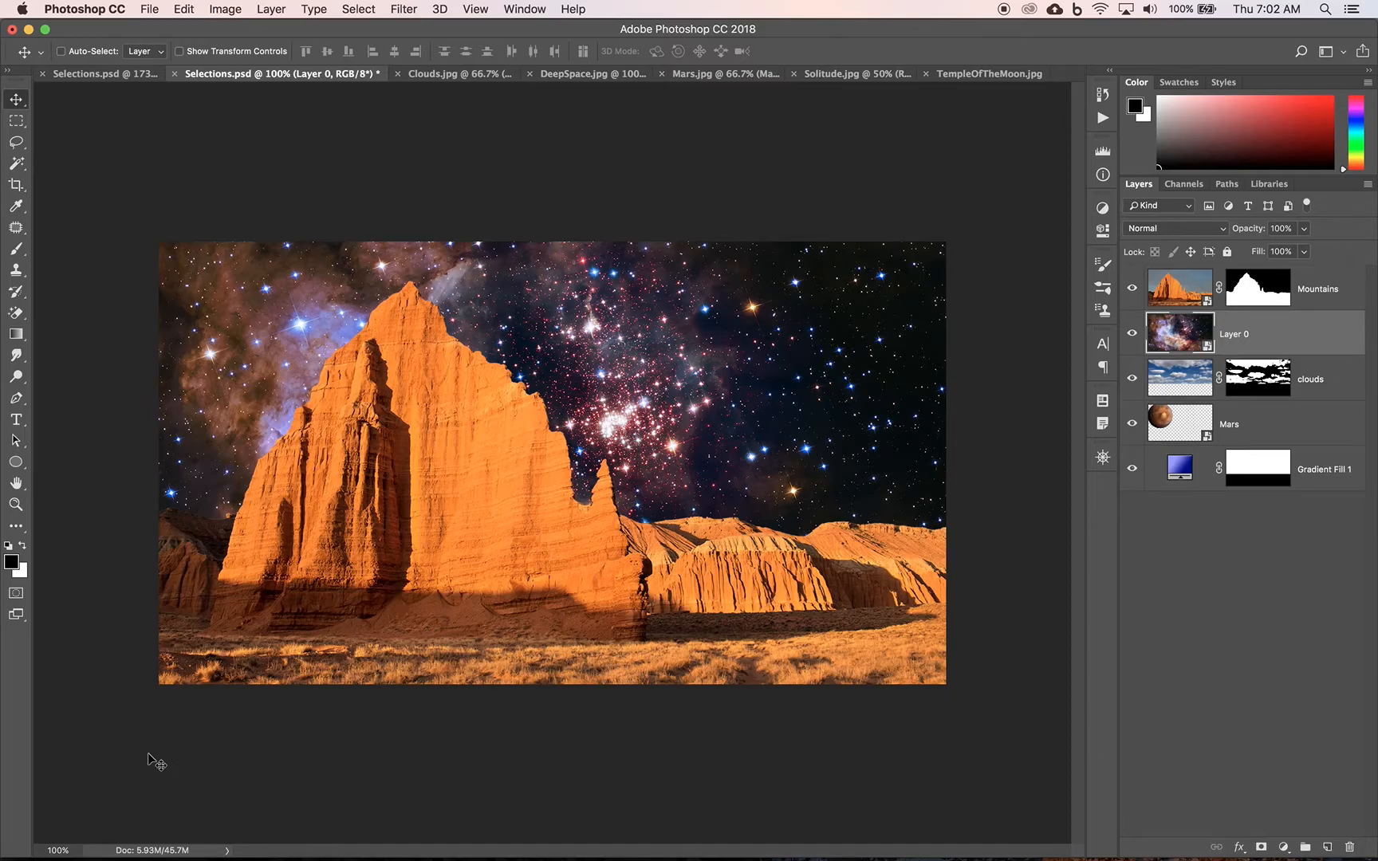
Rename the star image layer as stars and set its blending mode to Screen.
{"action": "double_click", "coordinate": [1241, 335]}
{"action": "type", "text": "stars"}
{"action": "key", "text": "Return"}
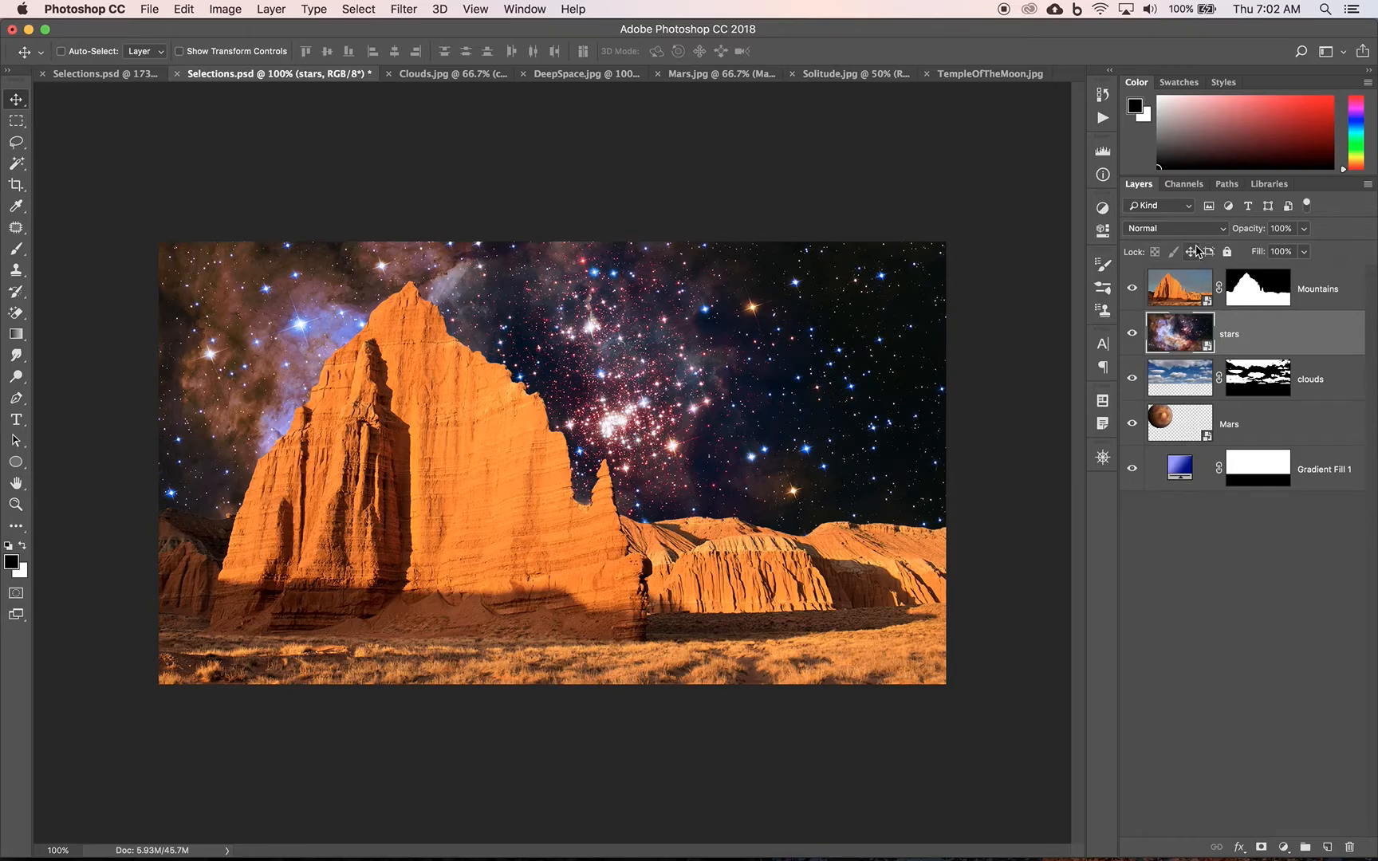
{"action": "left_click", "coordinate": [1170, 230]}
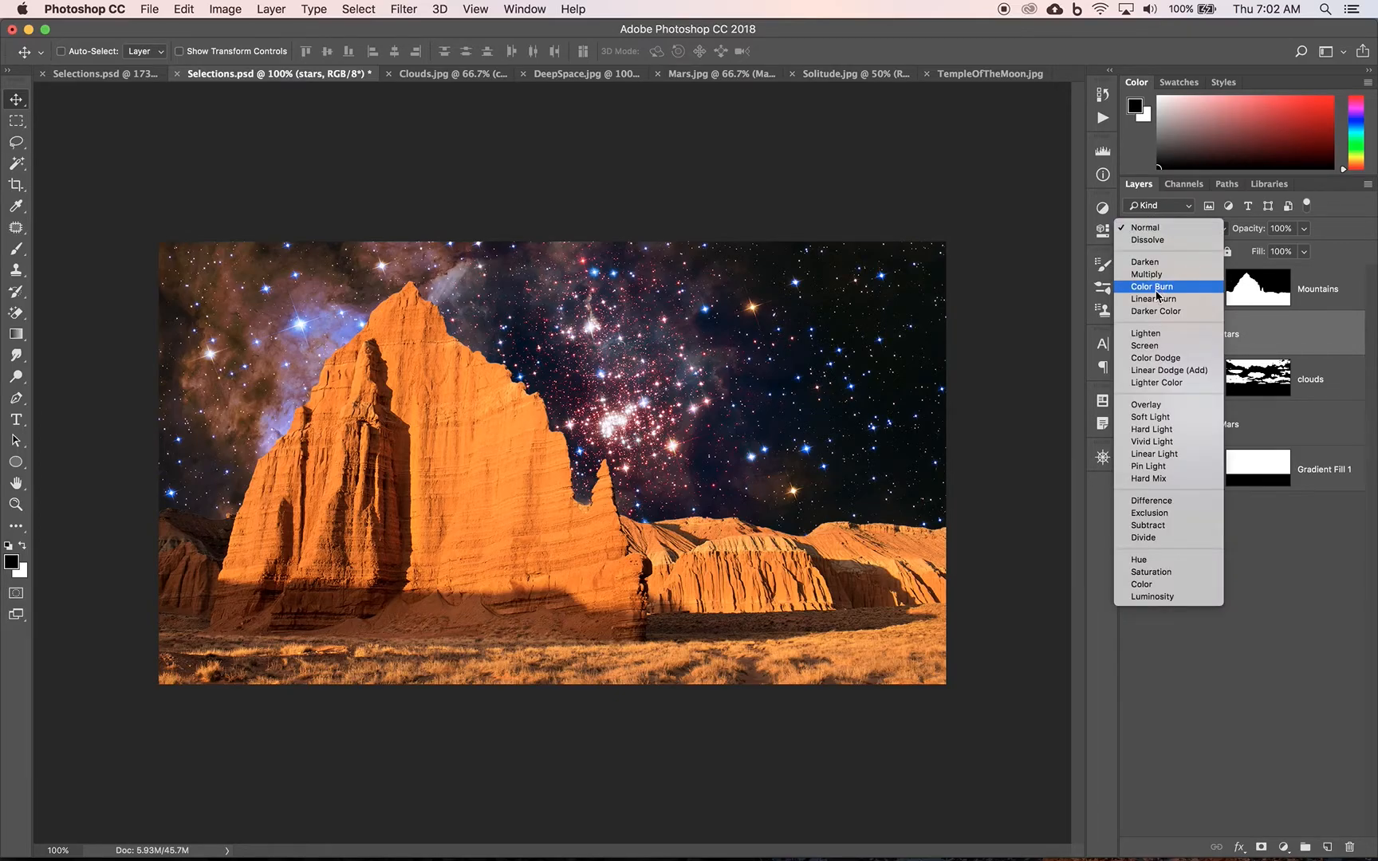
{"action": "left_click", "coordinate": [1149, 347]}
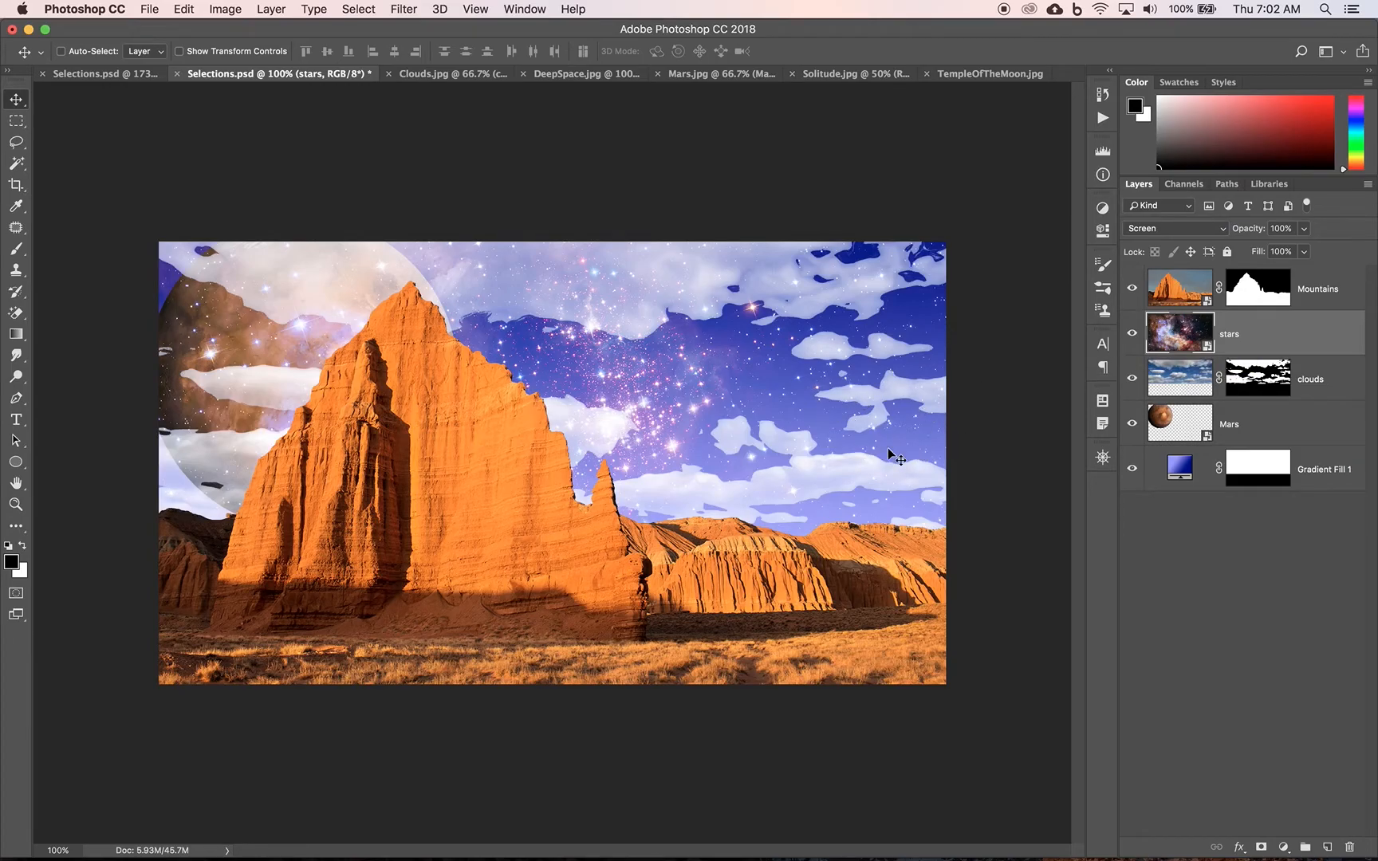
Try the clouds layer above the stars layer with Normal blending and return it beneath the stars layer.
{"action": "left_click_drag", "start_coordinate": [1344, 386], "coordinate": [1329, 332]}
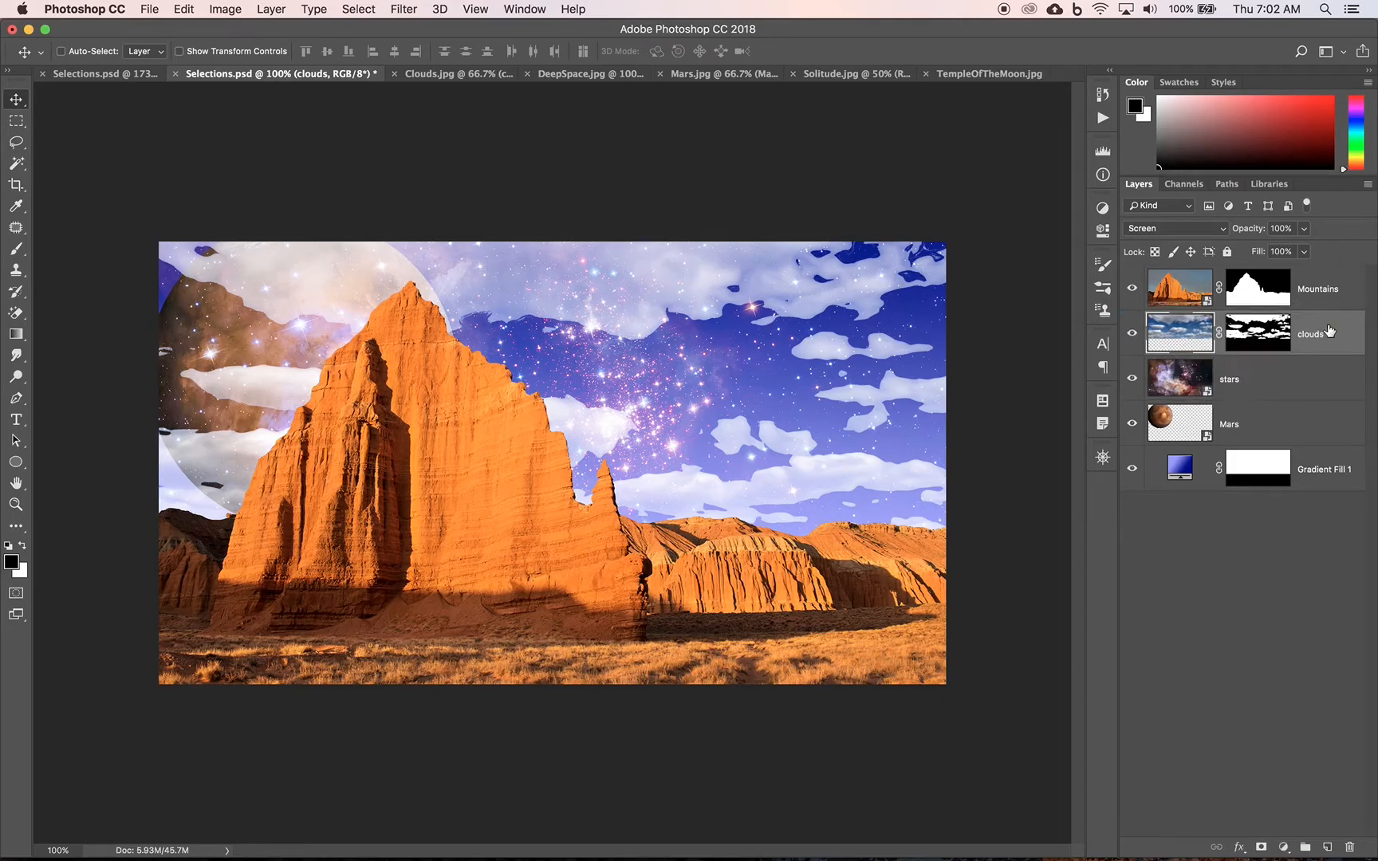
{"action": "left_click", "coordinate": [1201, 232]}
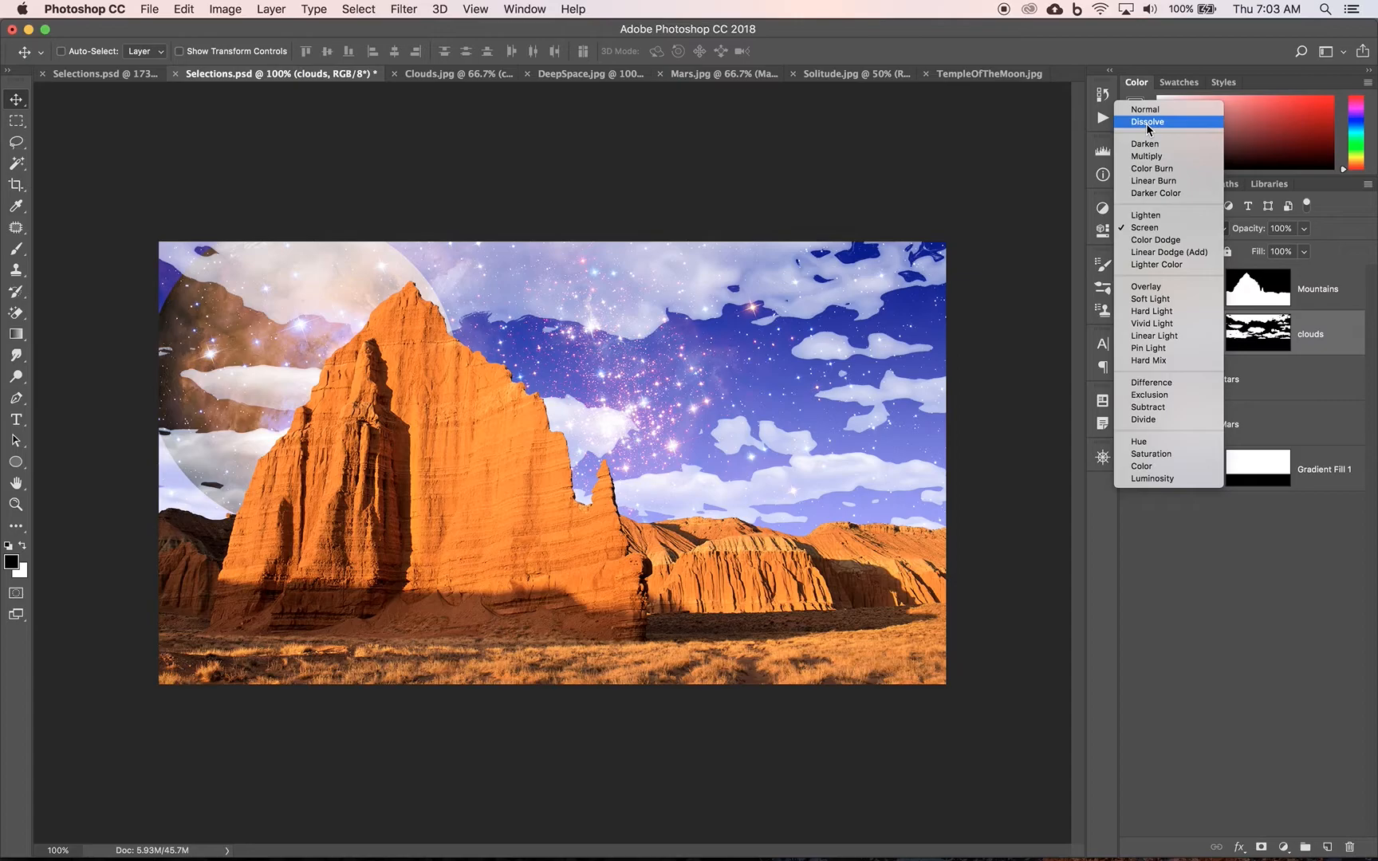
{"action": "left_click", "coordinate": [1145, 110]}
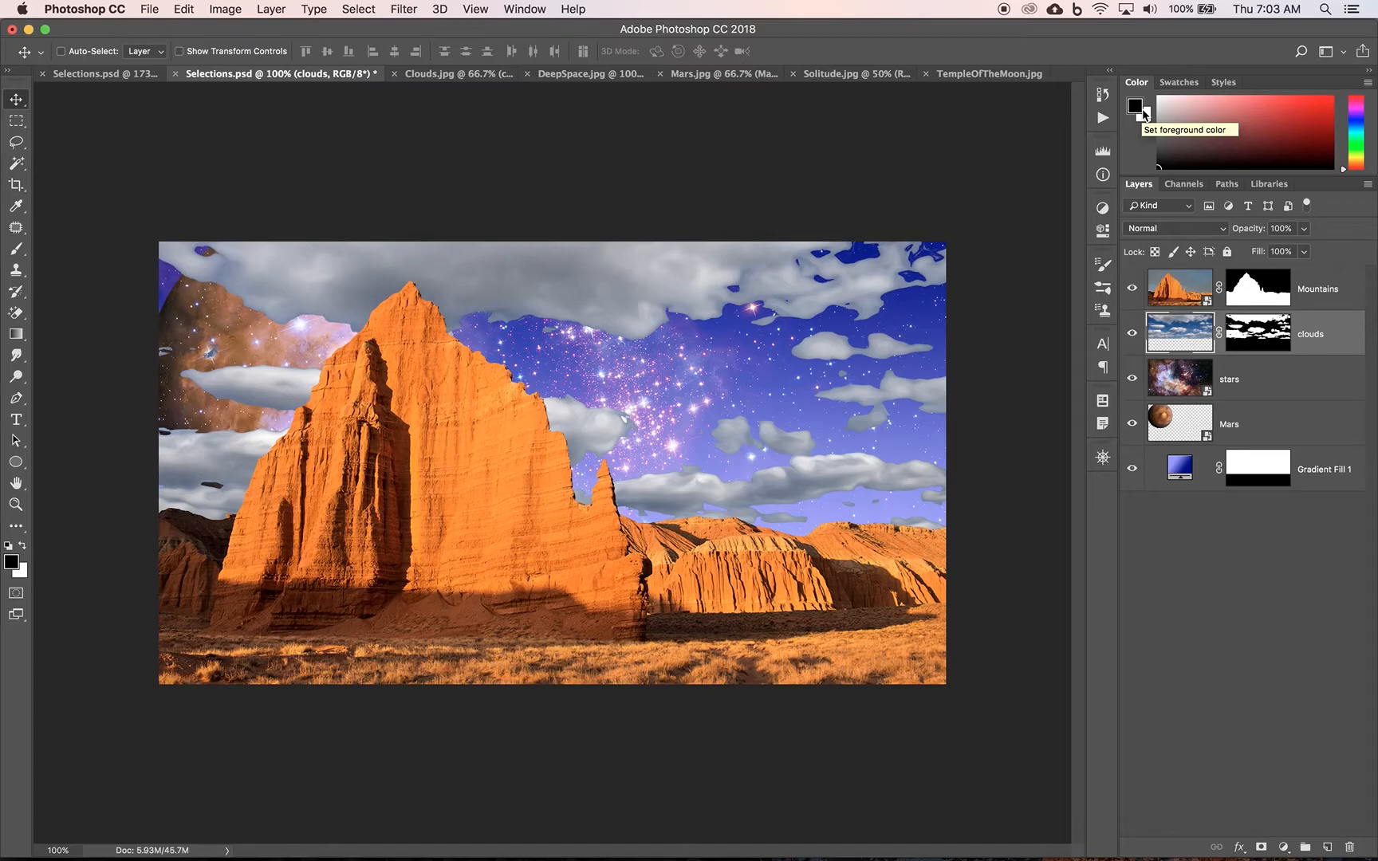
{"action": "left_click_drag", "start_coordinate": [1313, 333], "coordinate": [1302, 398]}
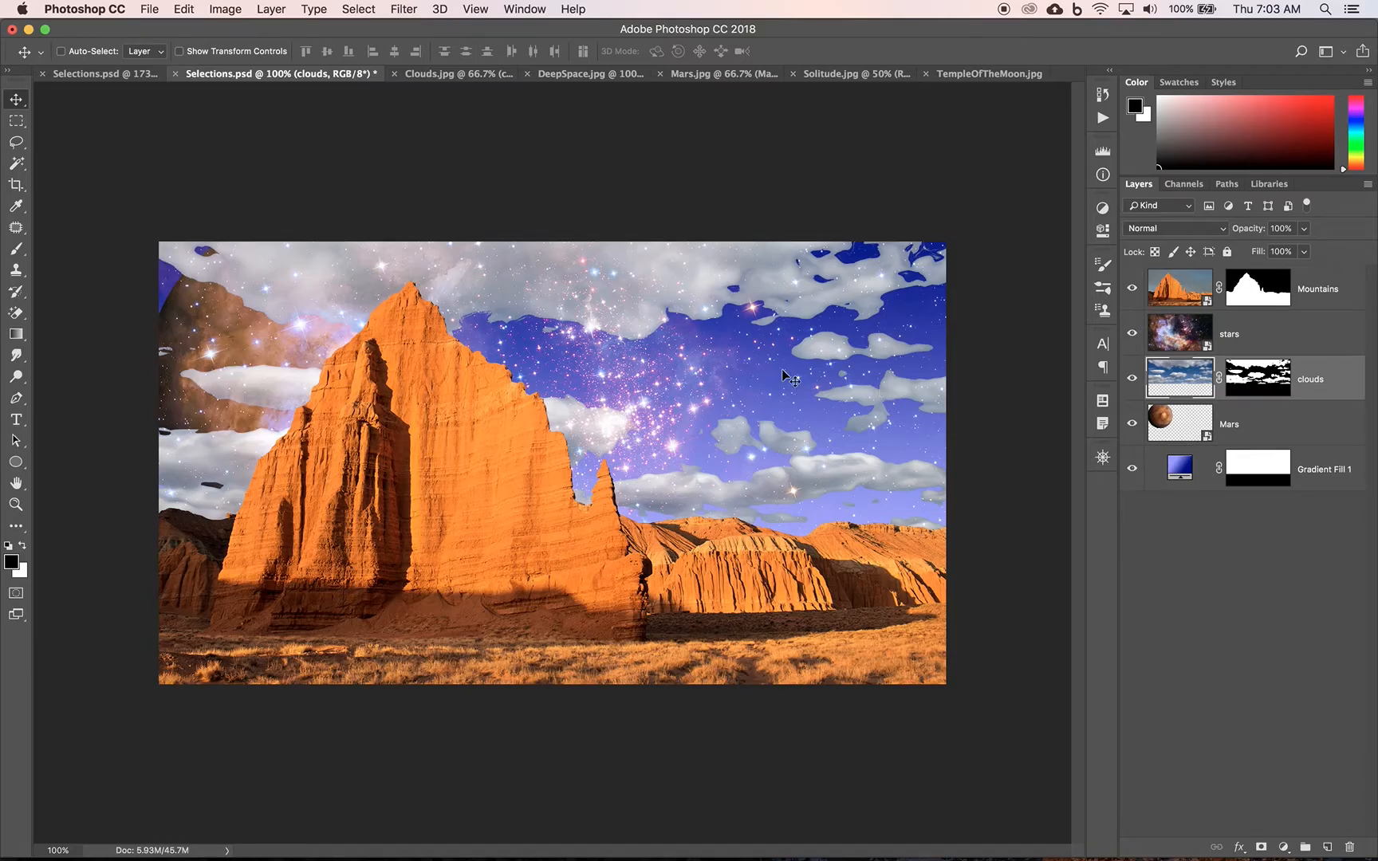
Check the layer order in the finished Selections.psd, move the working document's clouds layer above stars, and set its blending mode to Screen.
{"action": "left_click", "coordinate": [85, 74]}
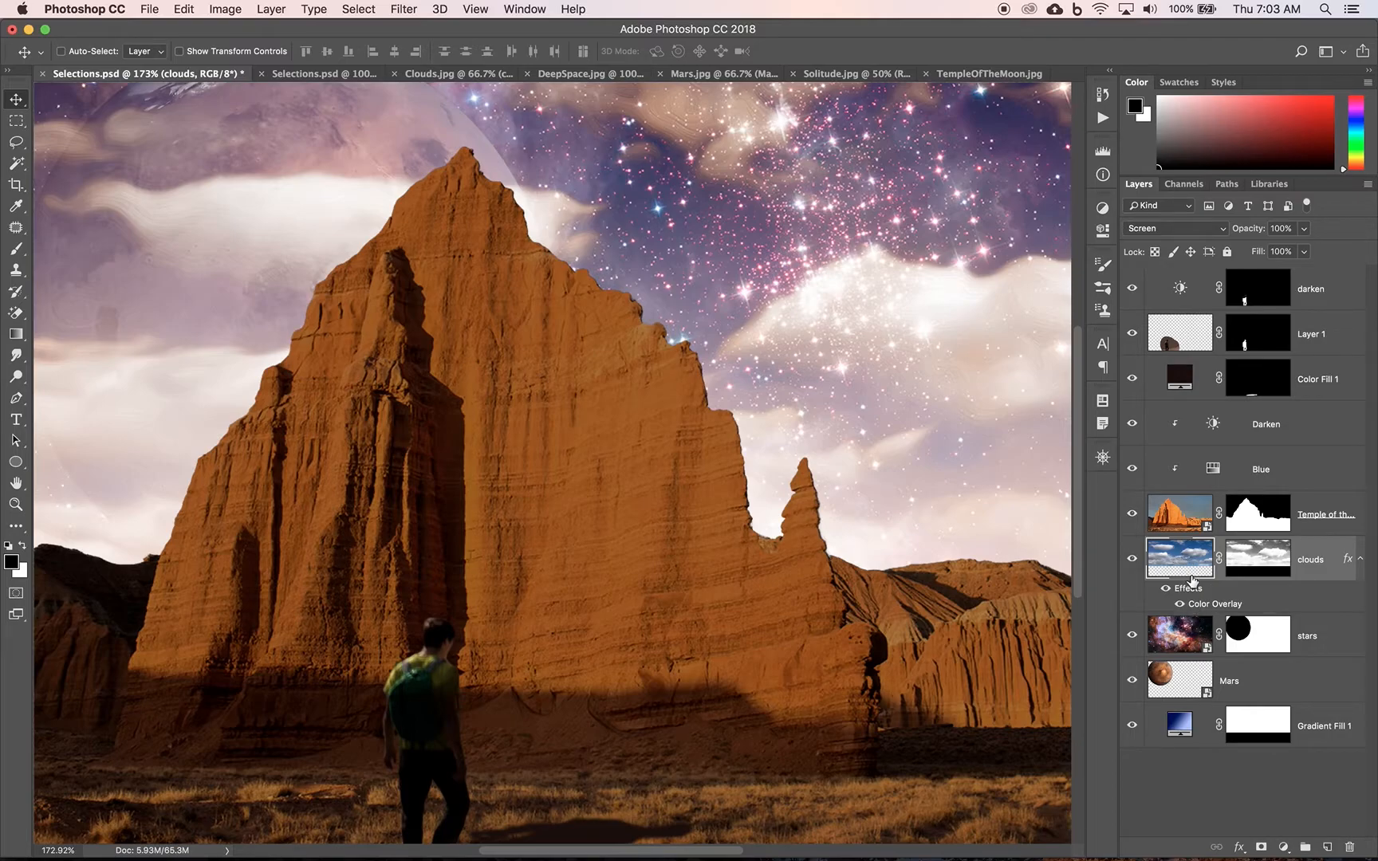
{"action": "left_click", "coordinate": [303, 76]}
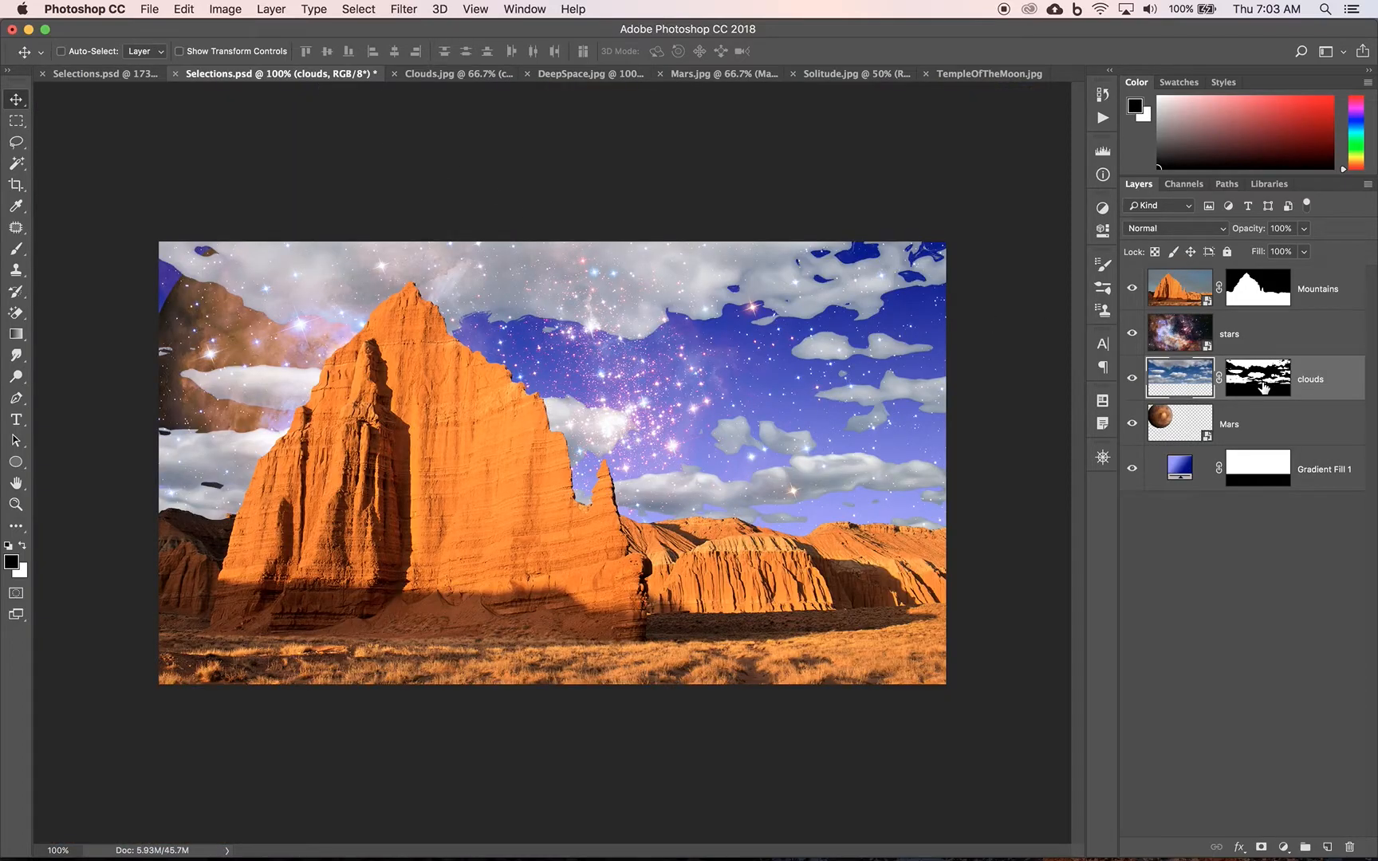
{"action": "left_click_drag", "start_coordinate": [1324, 388], "coordinate": [1309, 330]}
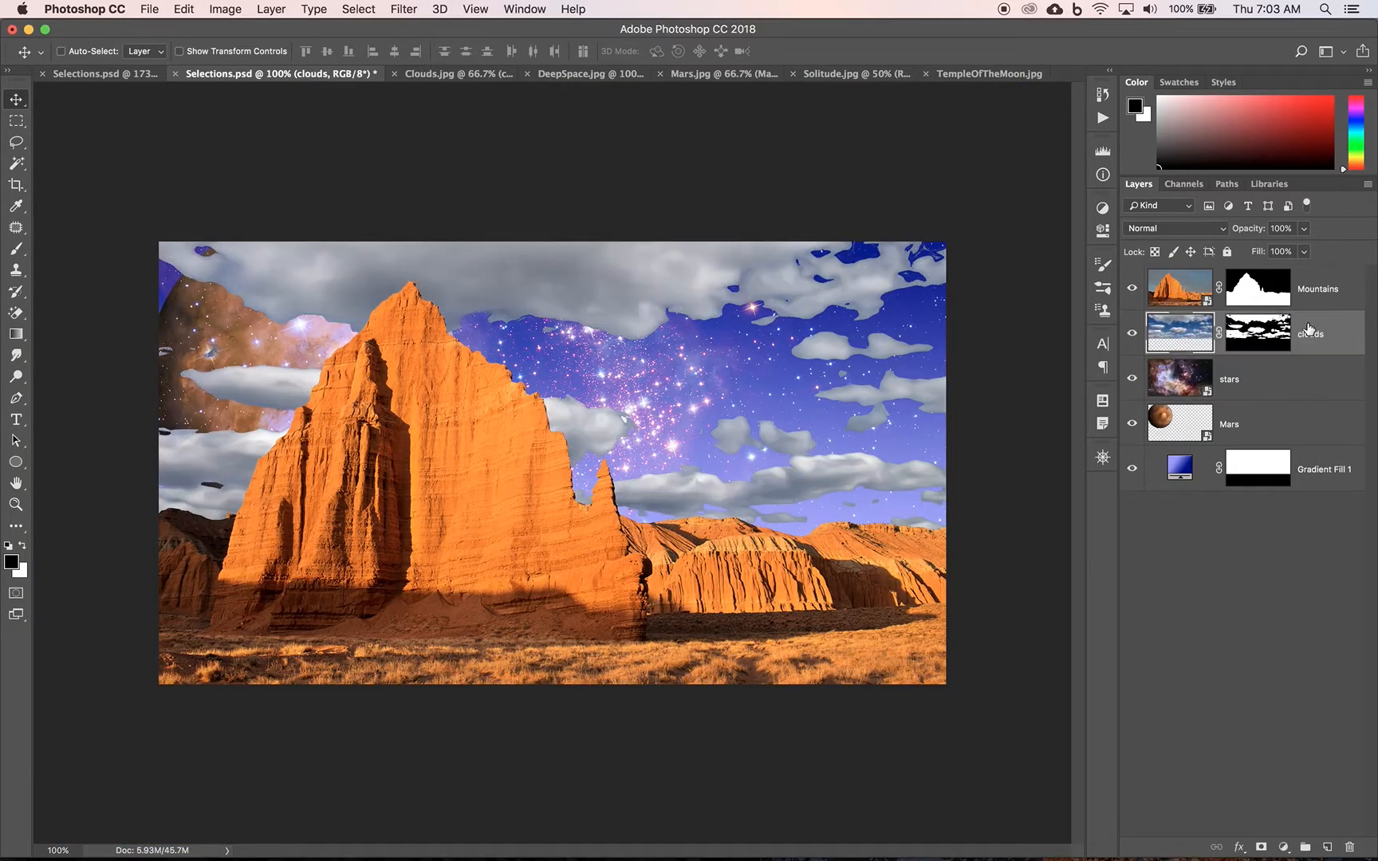
{"action": "left_click", "coordinate": [1180, 231]}
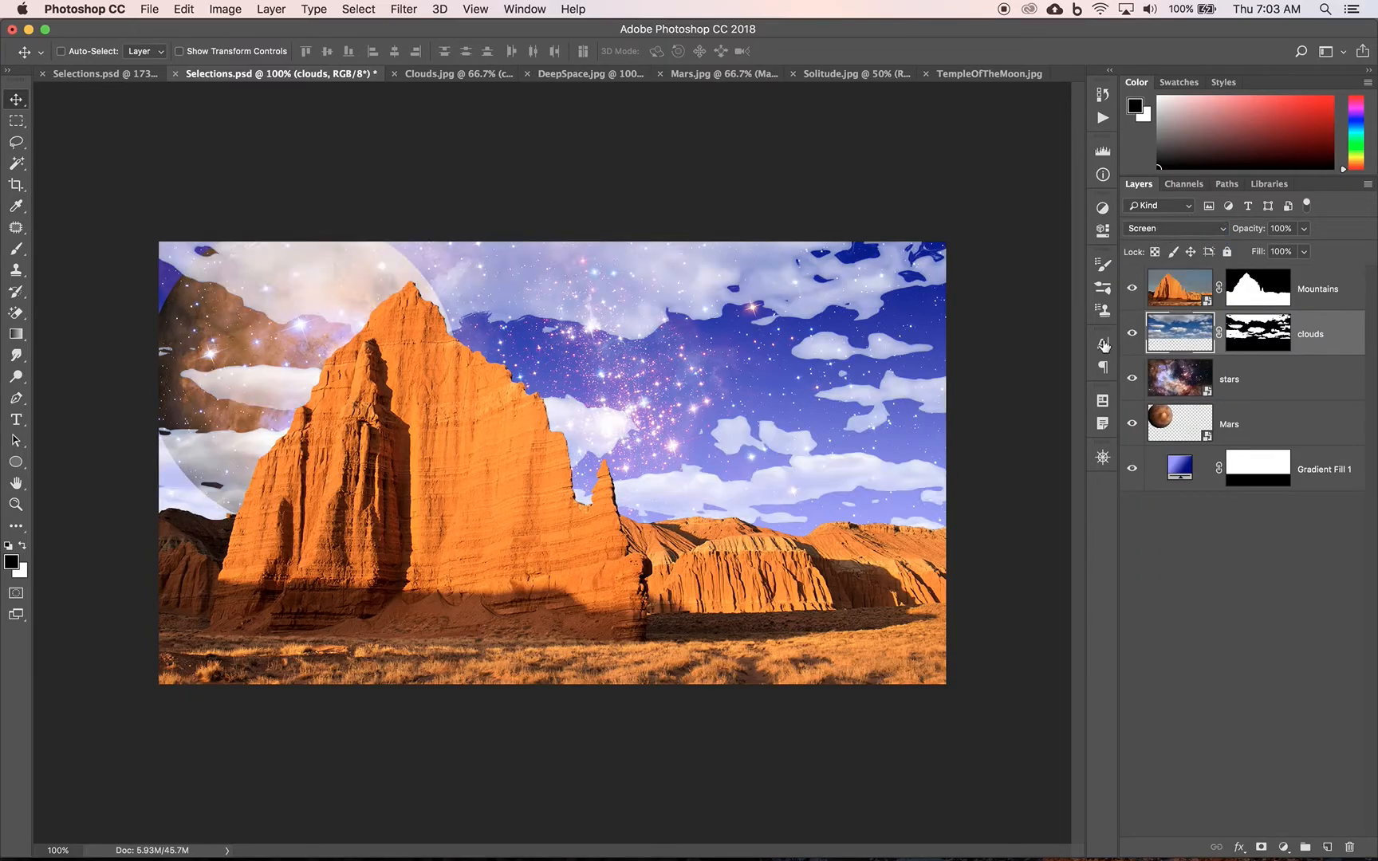
Compare the working file with the finished Selections.psd, toggling the finished clouds layer's effects and examining its Color Overlay settings.
{"action": "left_click", "coordinate": [77, 74]}
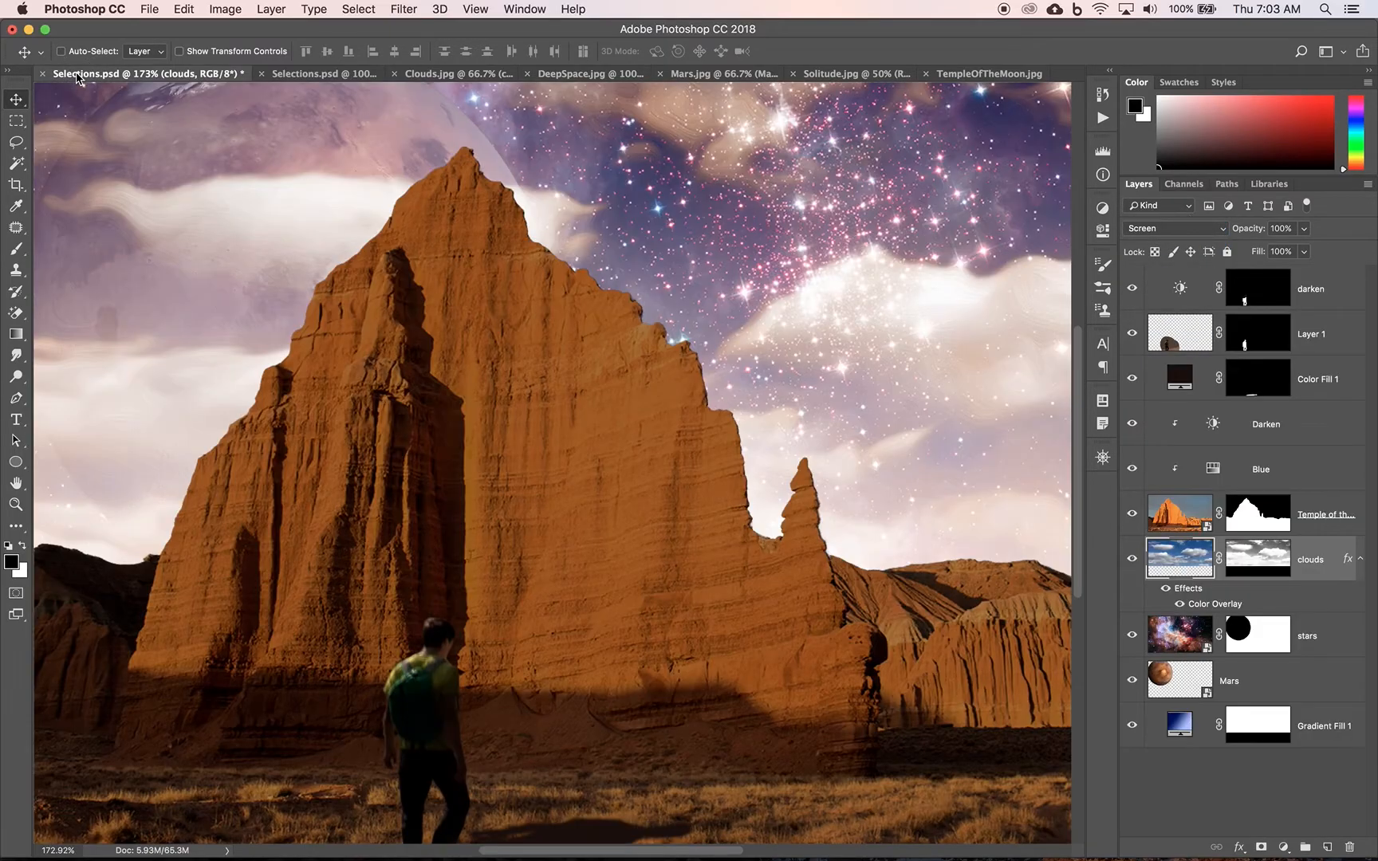
{"action": "left_click", "coordinate": [301, 80]}
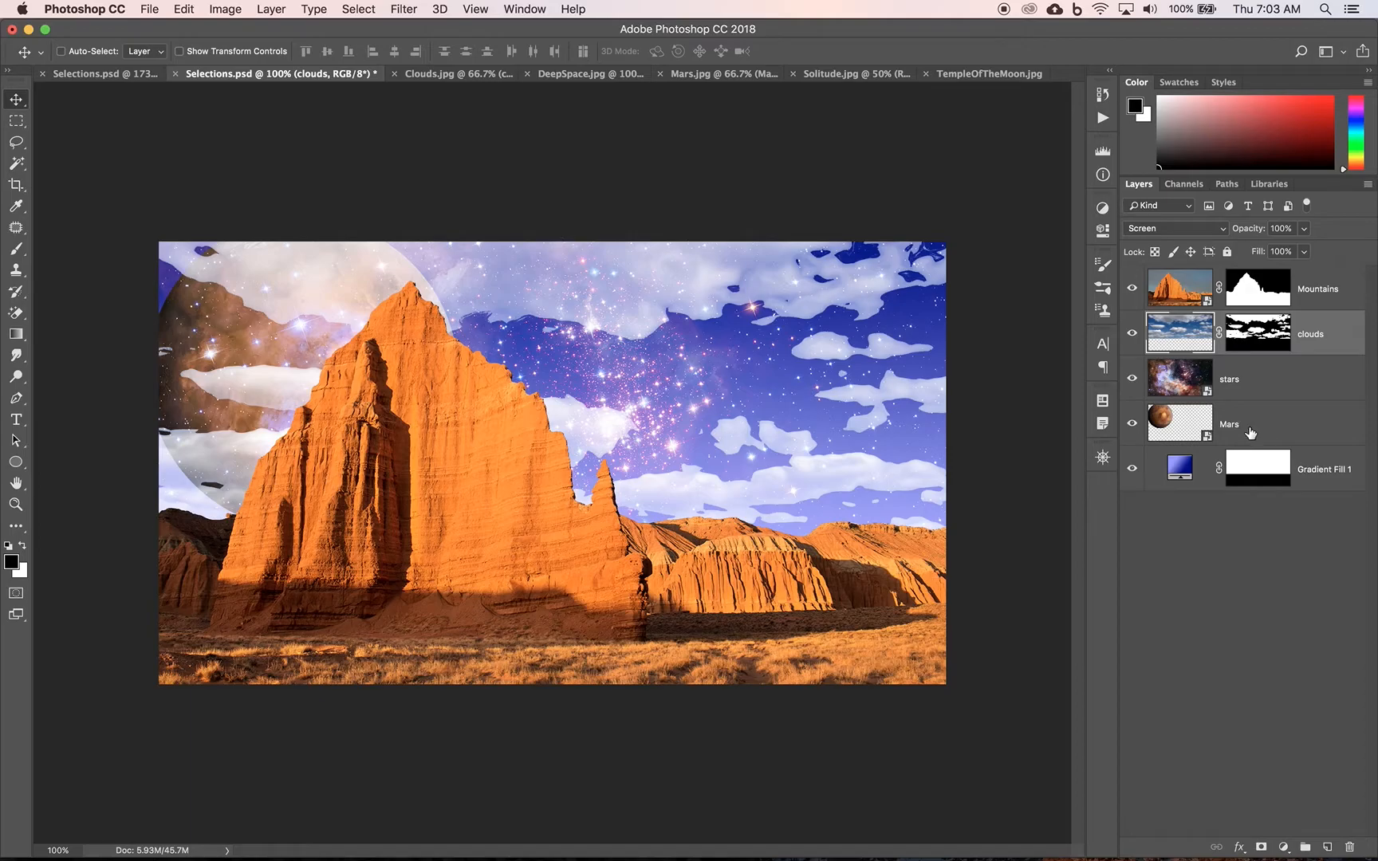
{"action": "left_click", "coordinate": [1250, 432]}
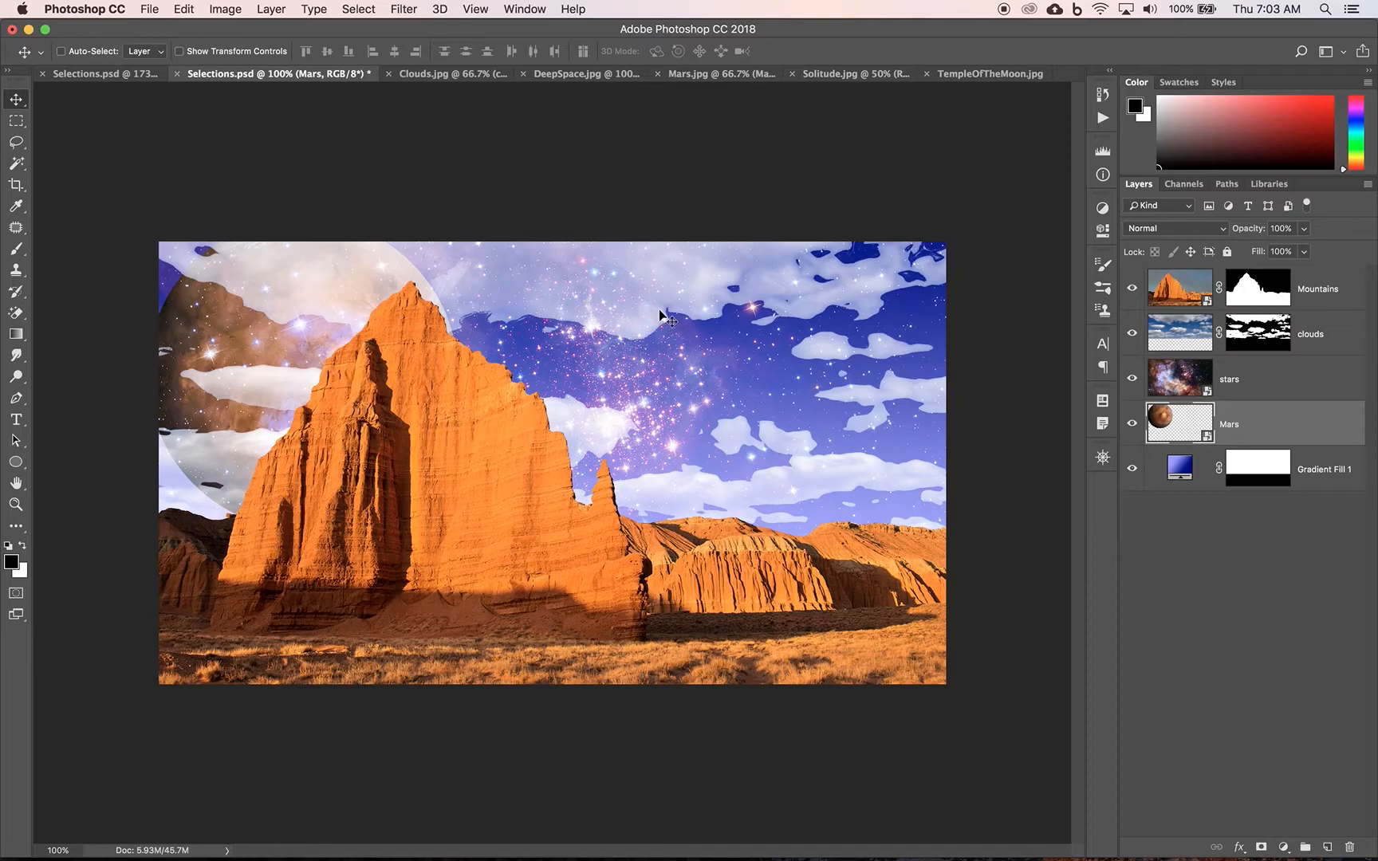
{"action": "left_click", "coordinate": [94, 76]}
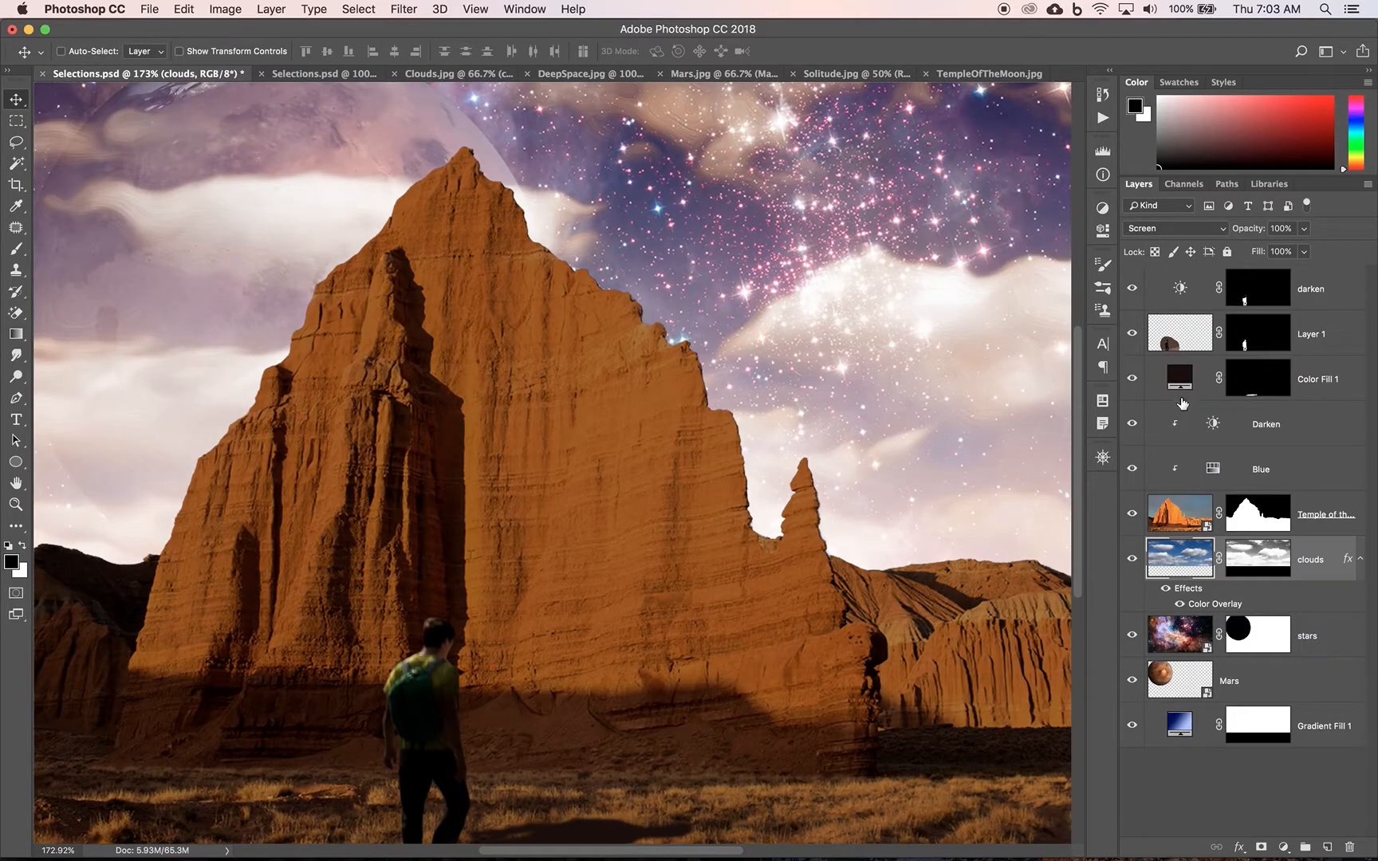
{"action": "left_click", "coordinate": [1166, 589]}
{"action": "left_click", "coordinate": [1166, 592]}
{"action": "left_click", "coordinate": [1166, 591]}
{"action": "left_click", "coordinate": [1166, 590]}
{"action": "double_click", "coordinate": [1208, 604]}
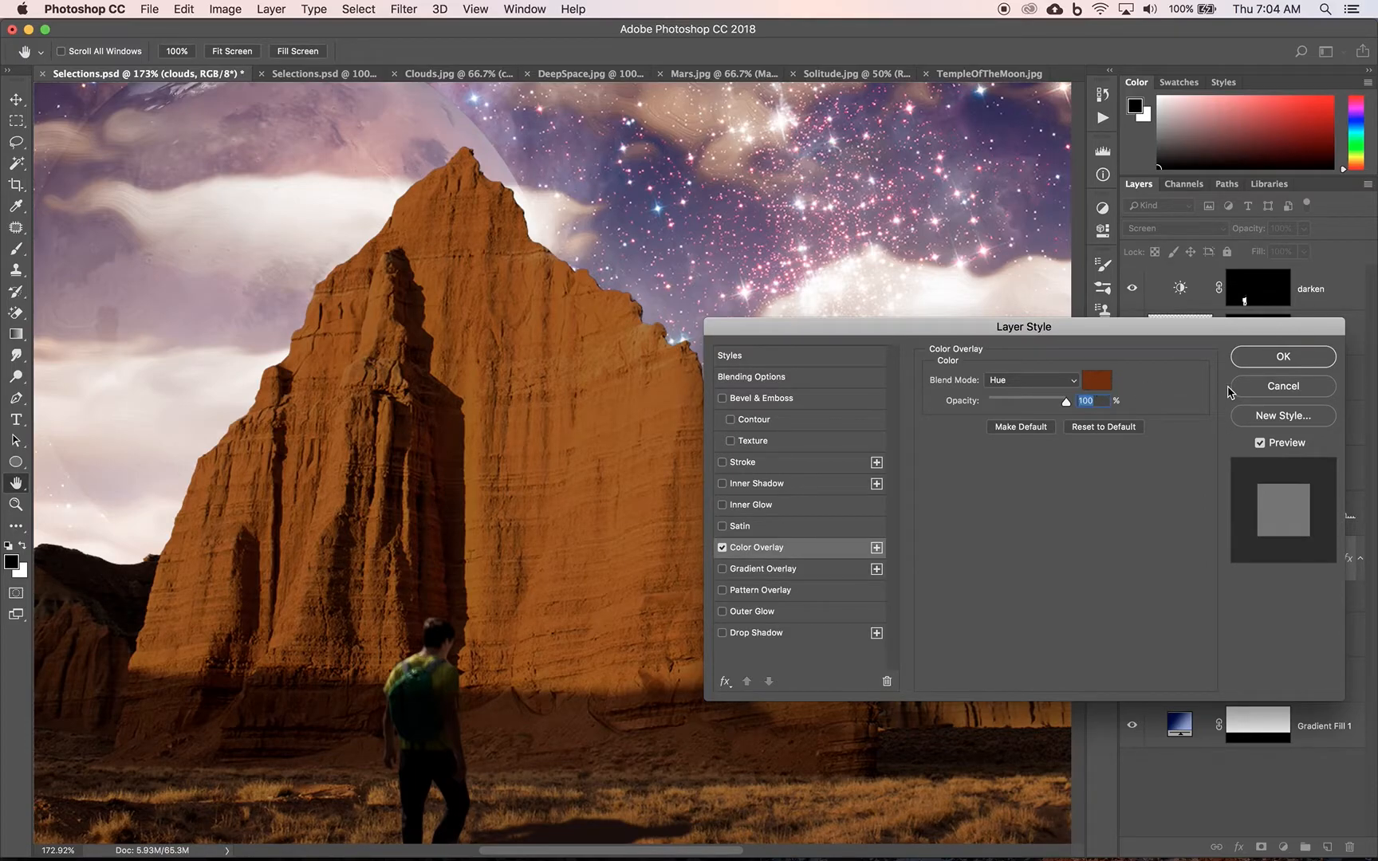
{"action": "left_click", "coordinate": [1268, 386]}
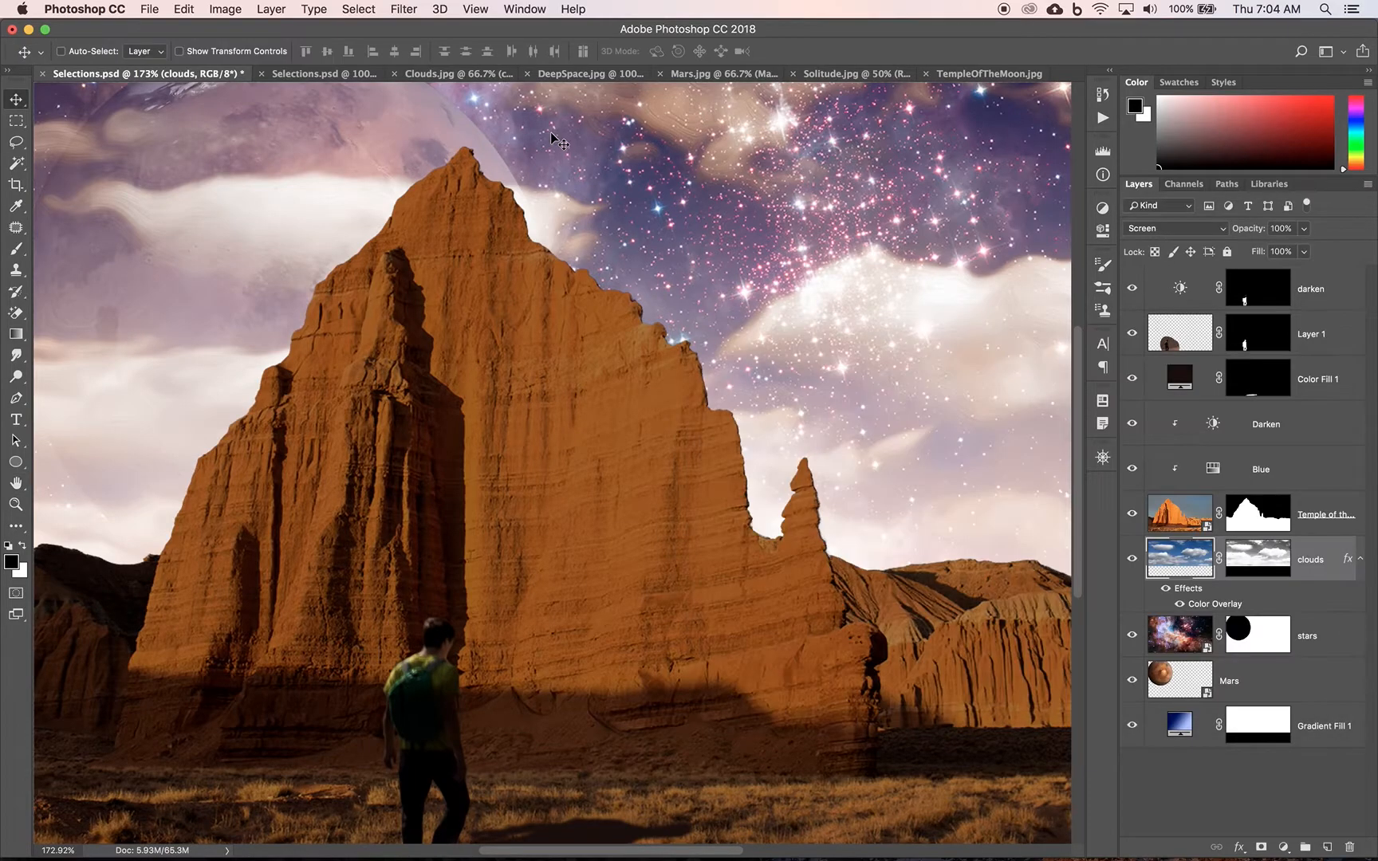
In the second Selections.psd document, add a Color Overlay to the clouds layer and reset the effect to its default settings.
{"action": "left_click", "coordinate": [319, 74]}
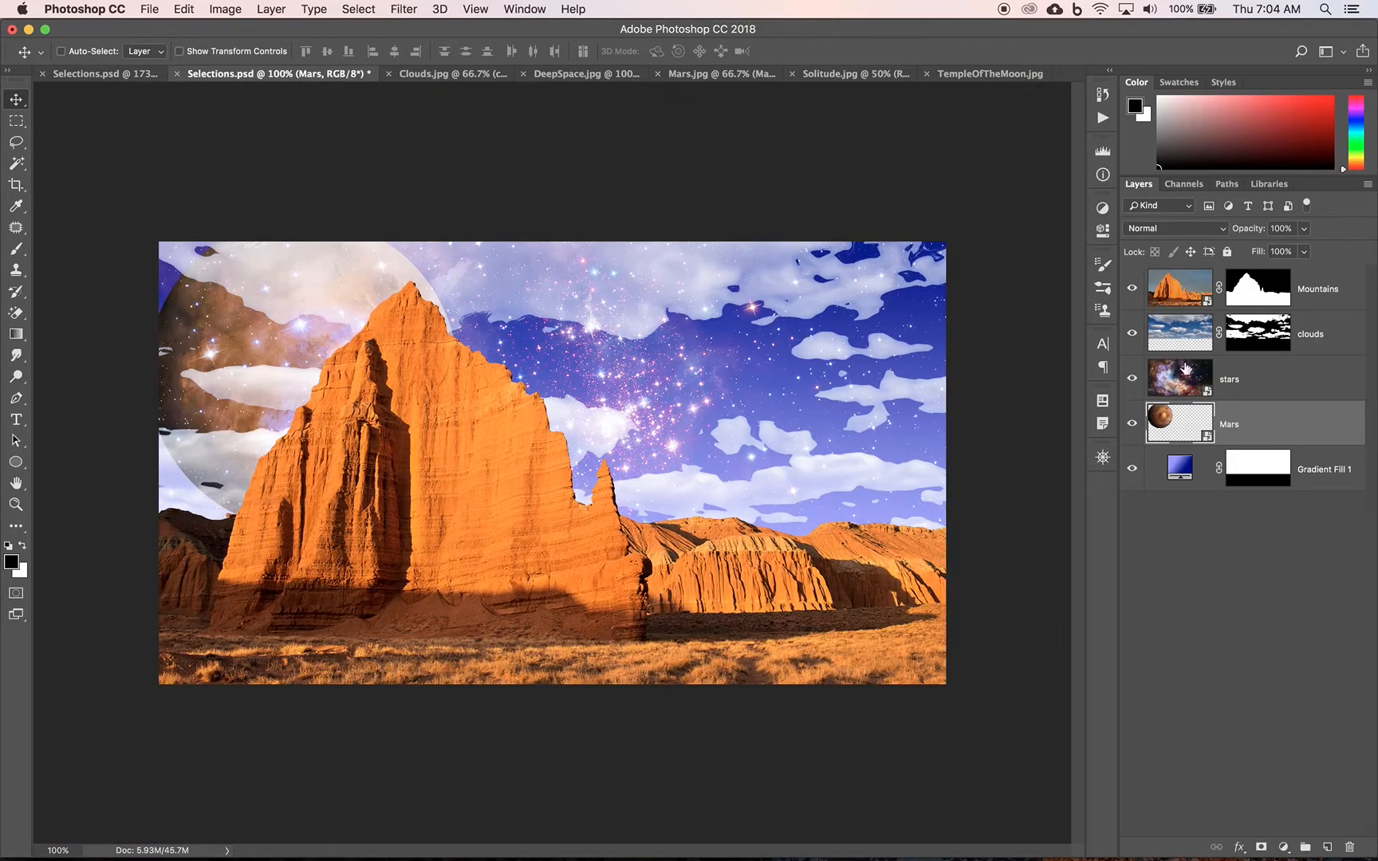
{"action": "left_click", "coordinate": [1310, 335]}
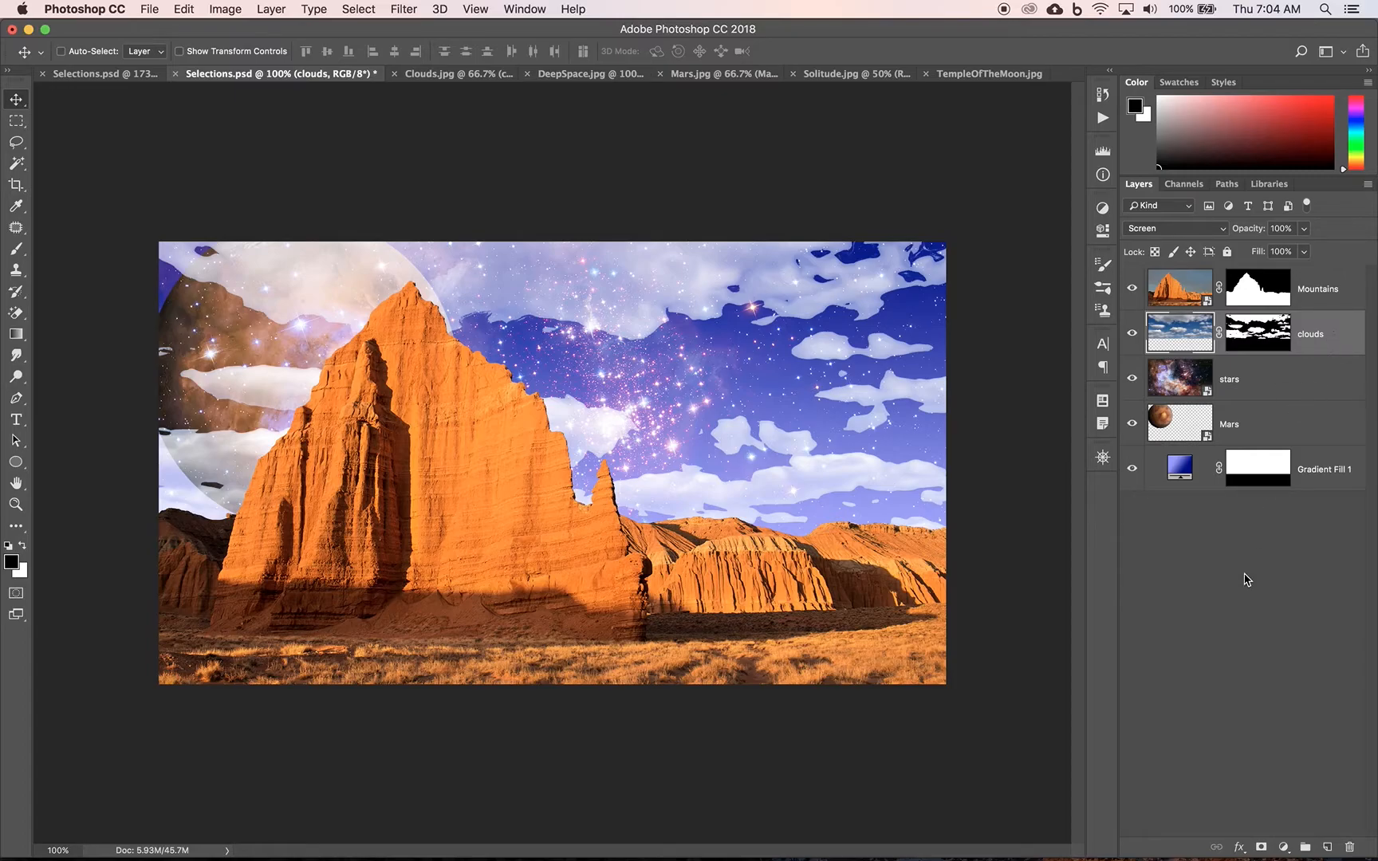
{"action": "left_click", "coordinate": [1238, 847]}
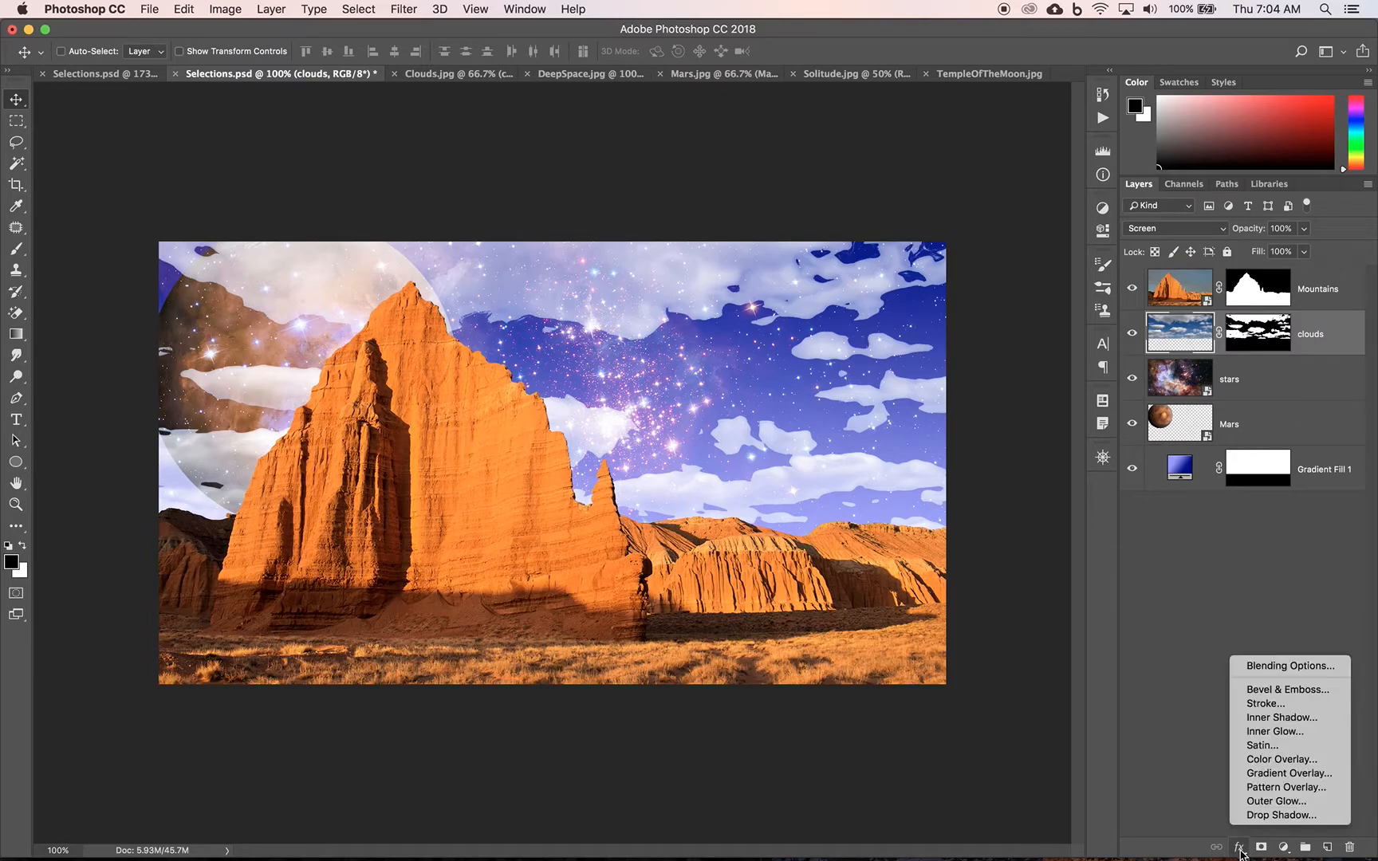
{"action": "left_click", "coordinate": [1281, 760]}
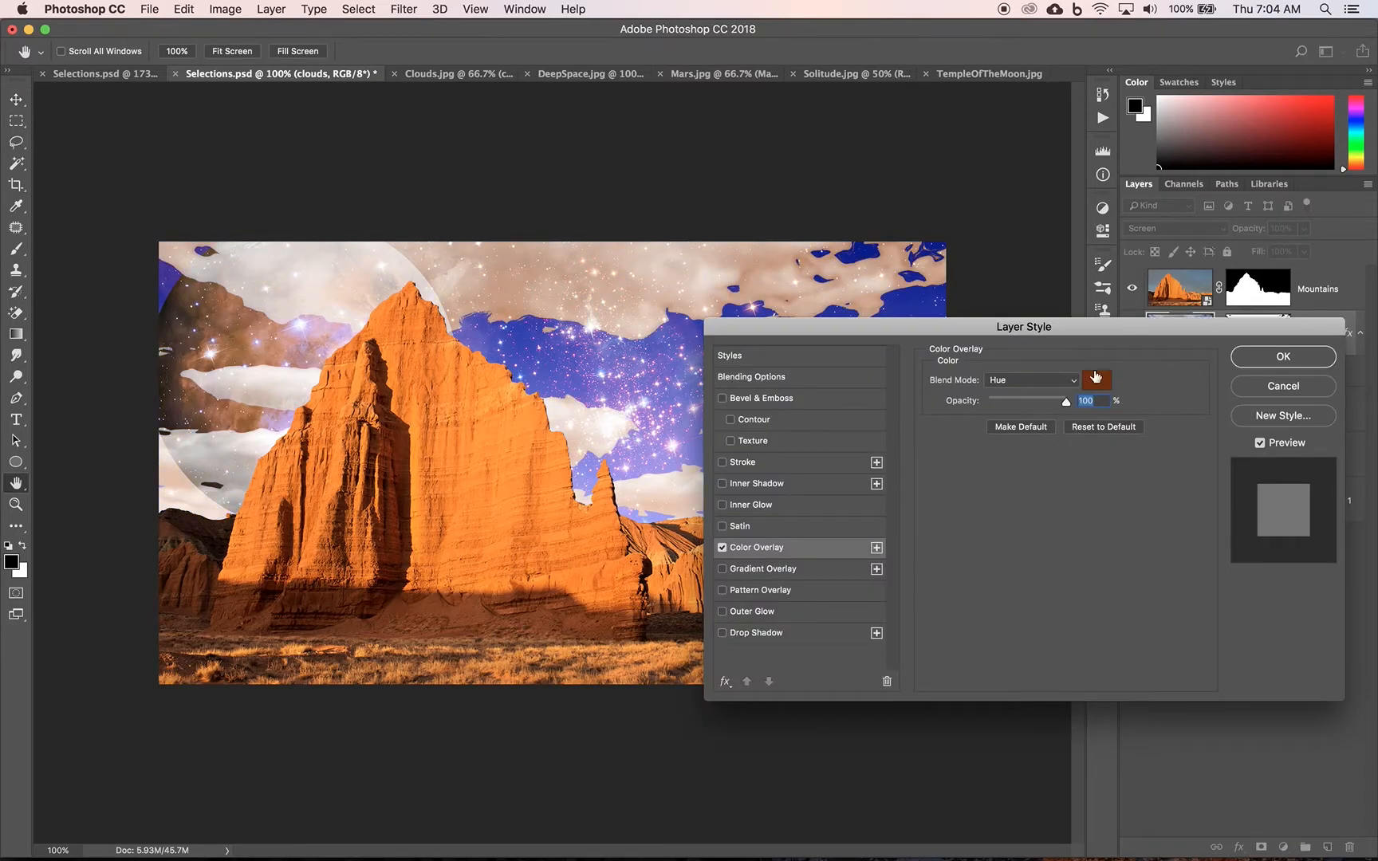
{"action": "left_click", "coordinate": [1088, 427]}
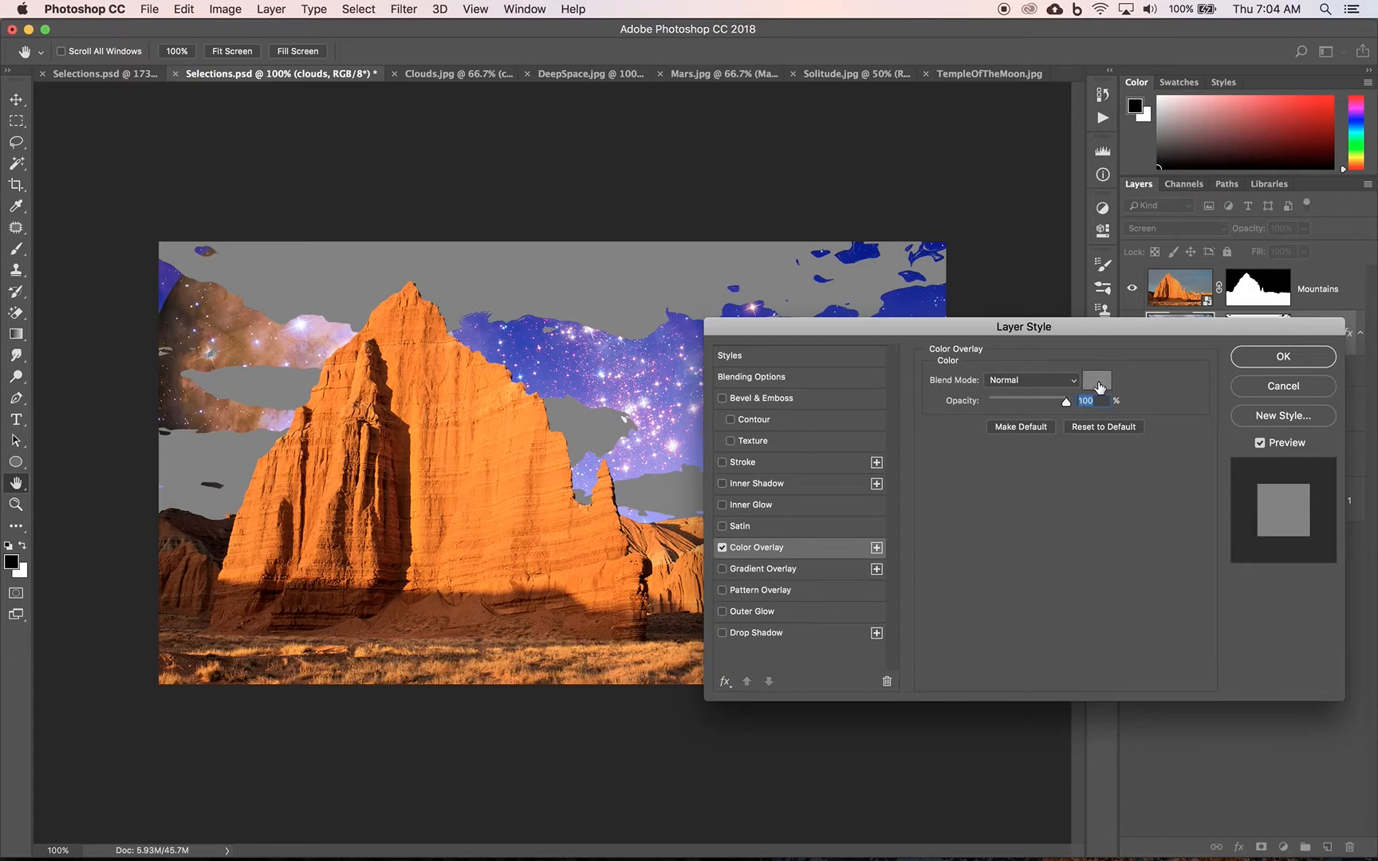
Set the clouds layer's Color Overlay color to dark brown 463629, sampled from the nebula after trying several spots.
{"action": "left_click", "coordinate": [1100, 386]}
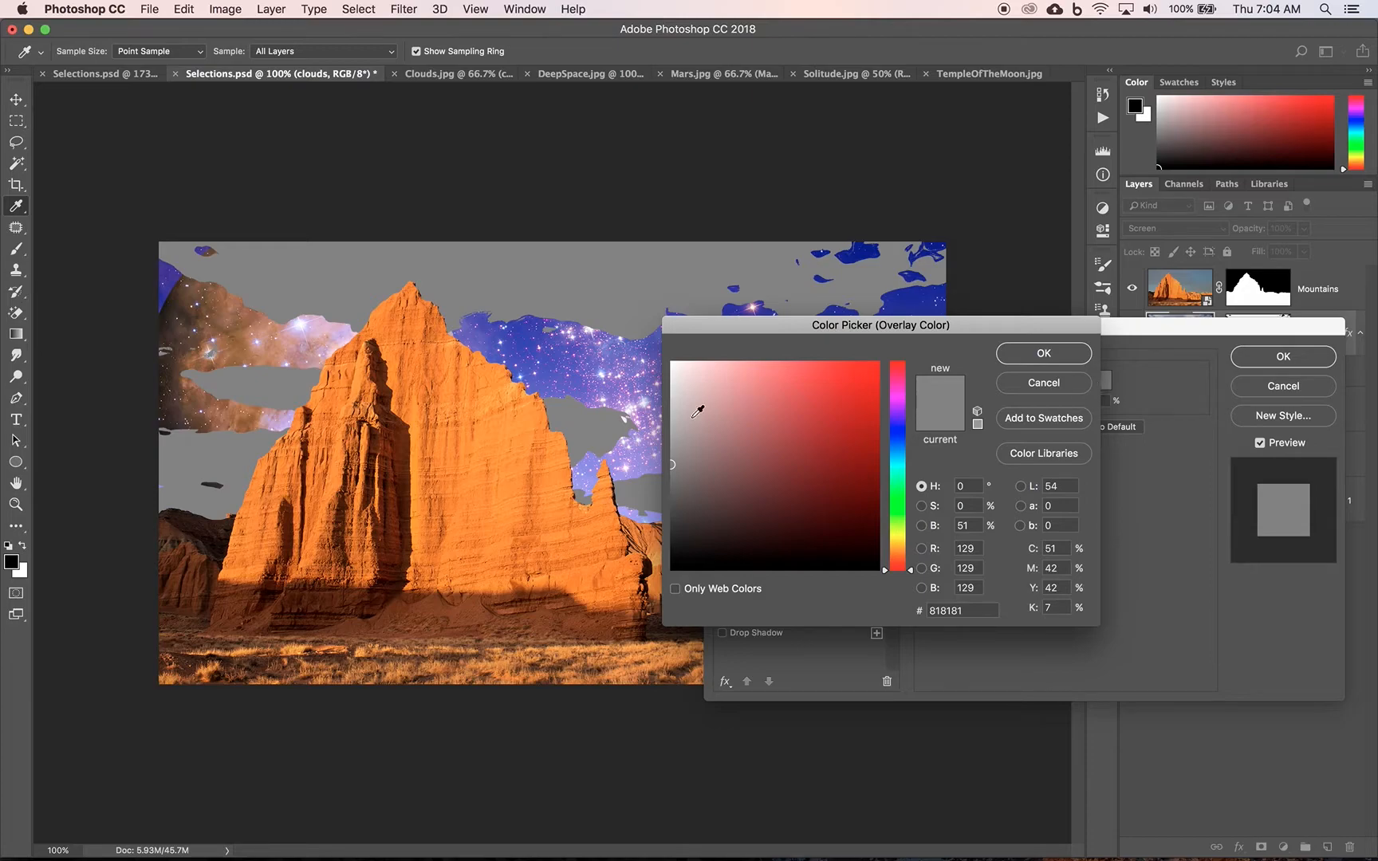
{"action": "left_click", "coordinate": [237, 318]}
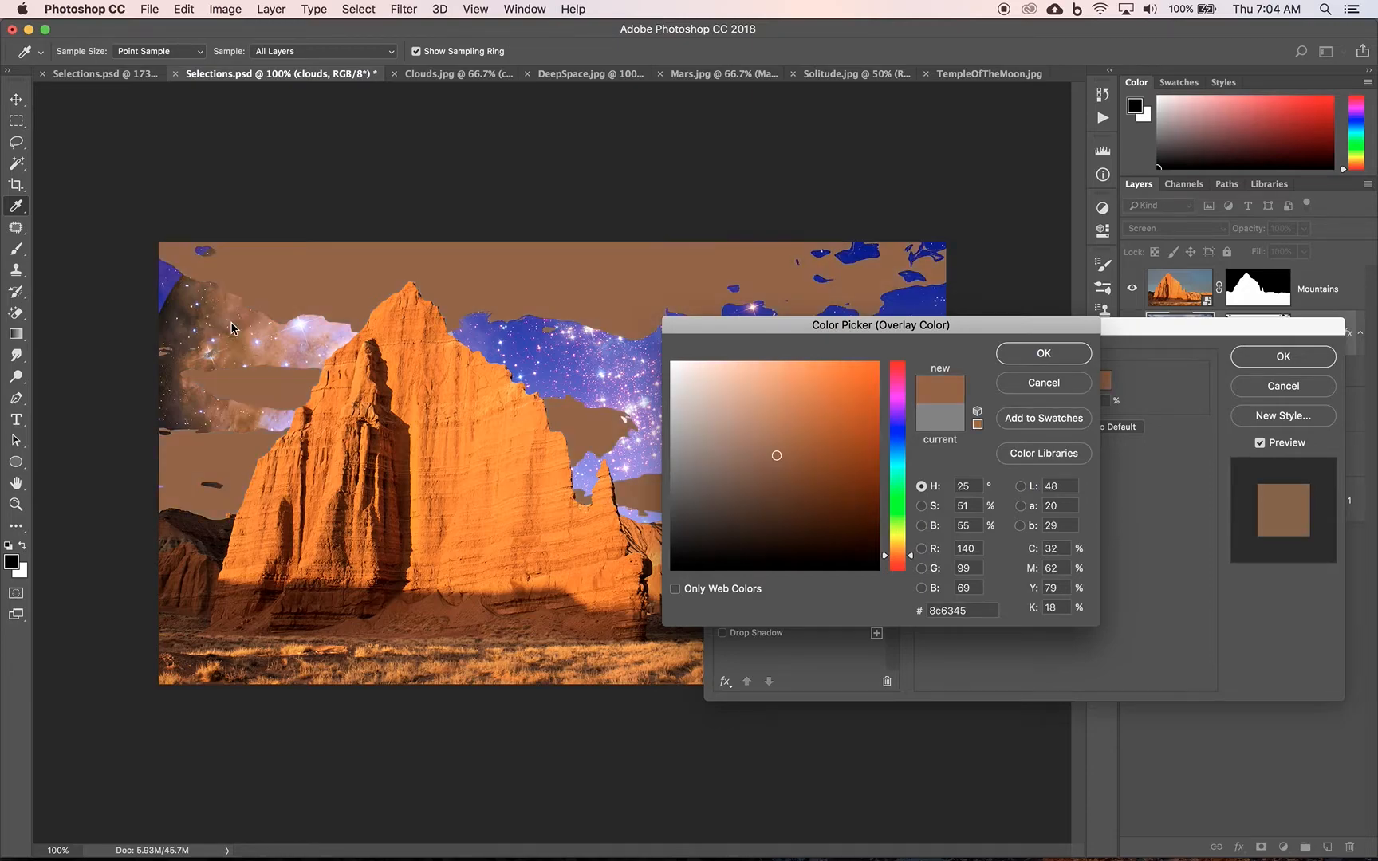
{"action": "left_click", "coordinate": [267, 331]}
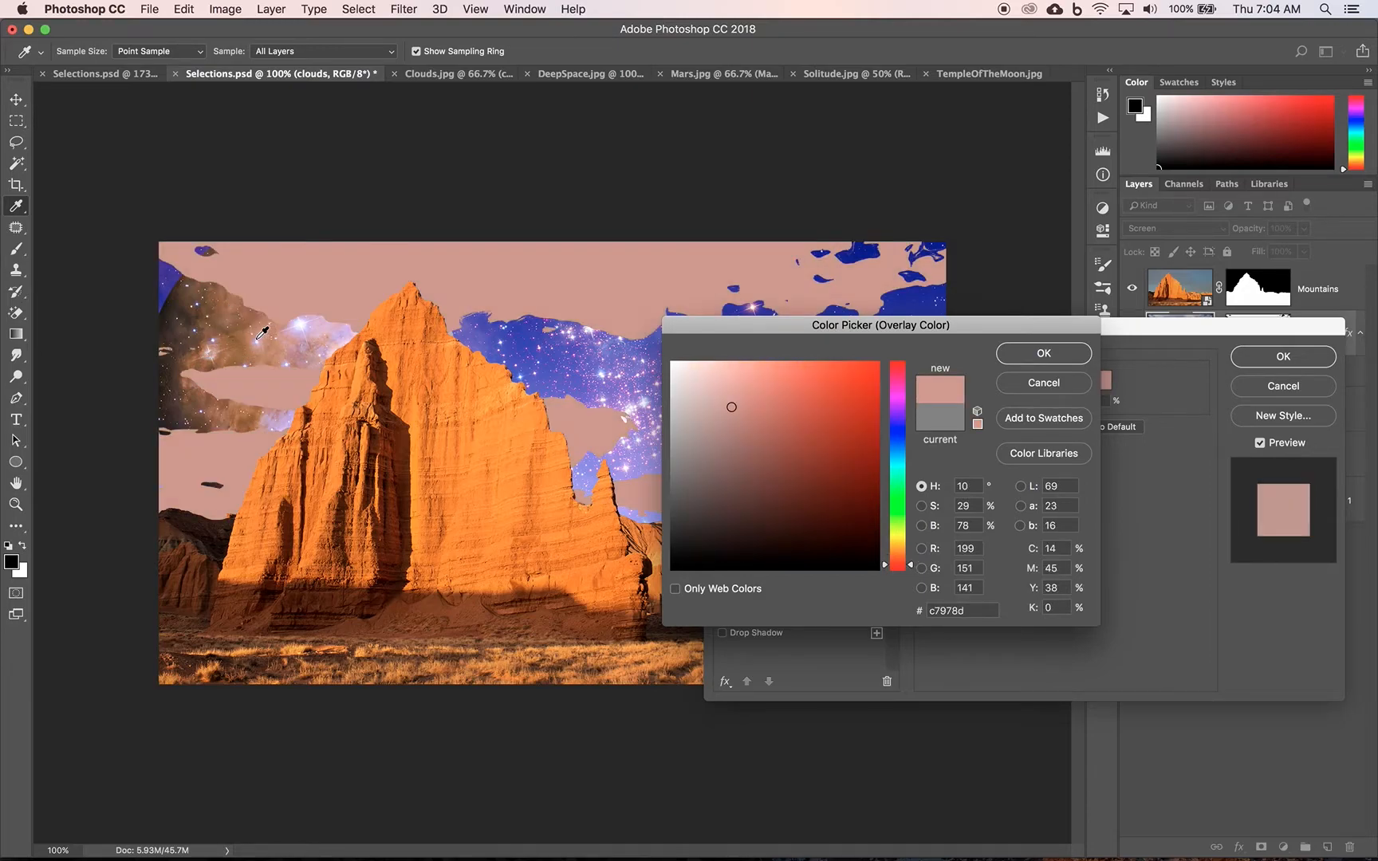
{"action": "left_click", "coordinate": [189, 317]}
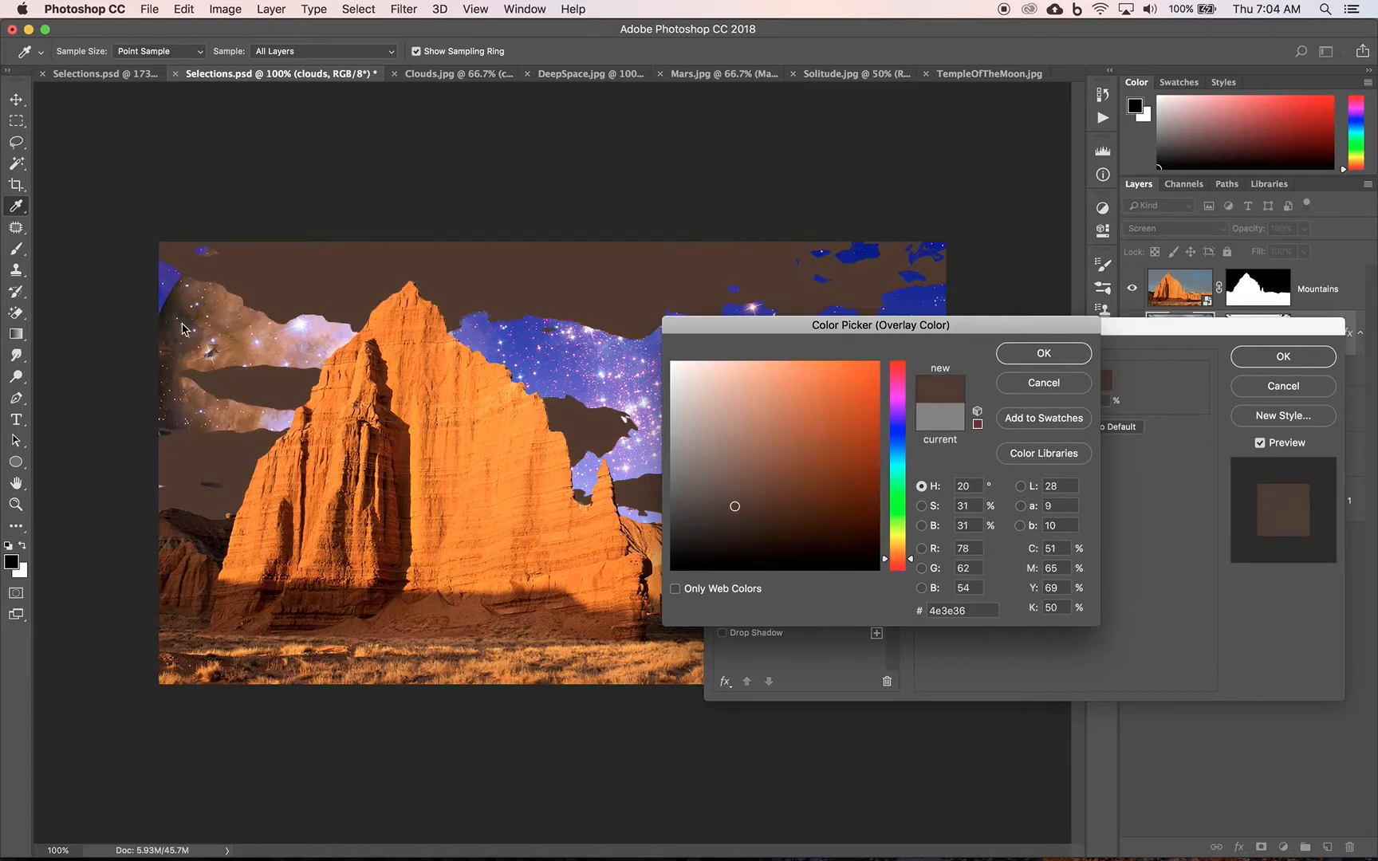
{"action": "left_click", "coordinate": [214, 302]}
{"action": "left_click", "coordinate": [212, 317]}
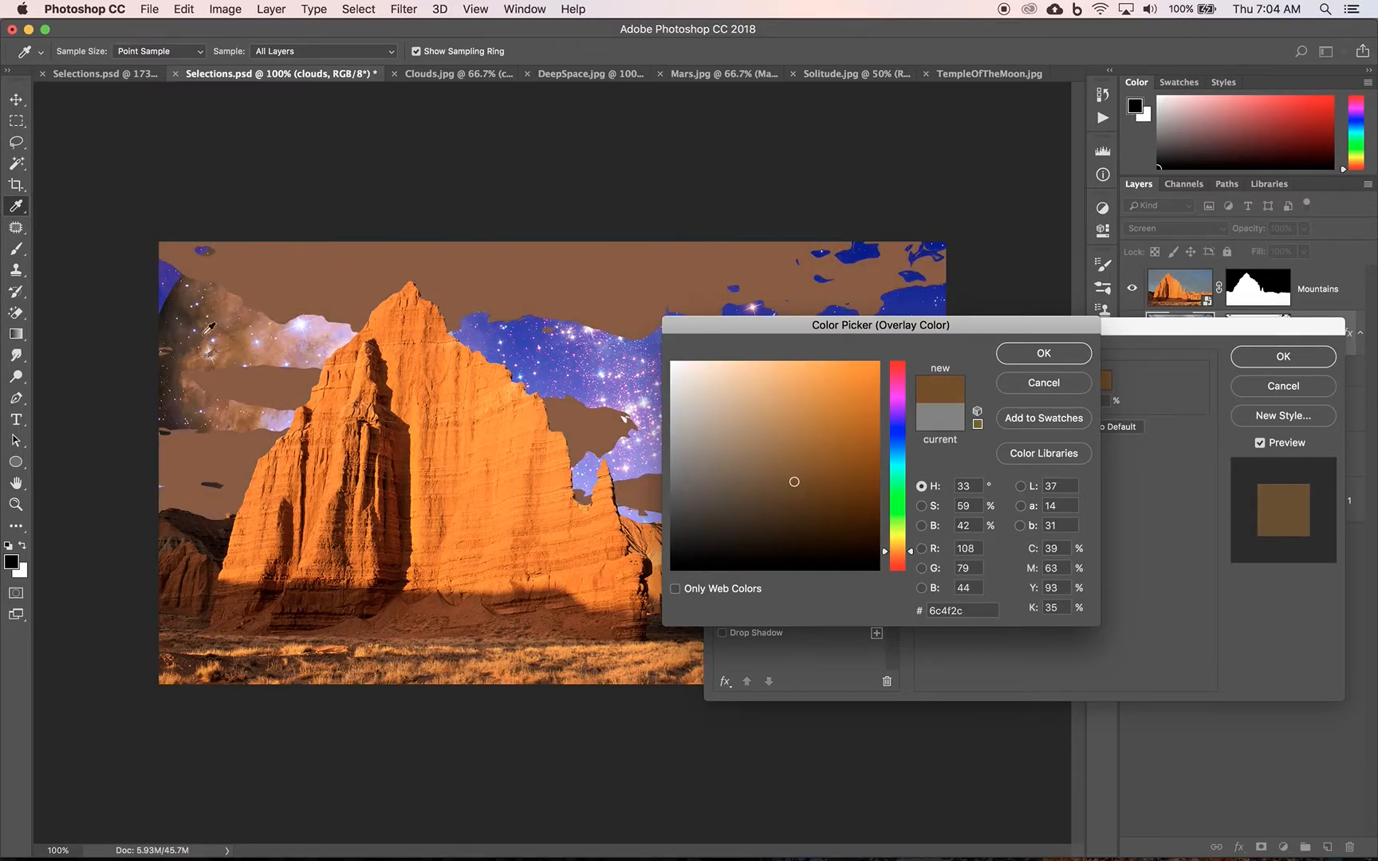
{"action": "left_click", "coordinate": [192, 360]}
{"action": "left_click", "coordinate": [190, 354]}
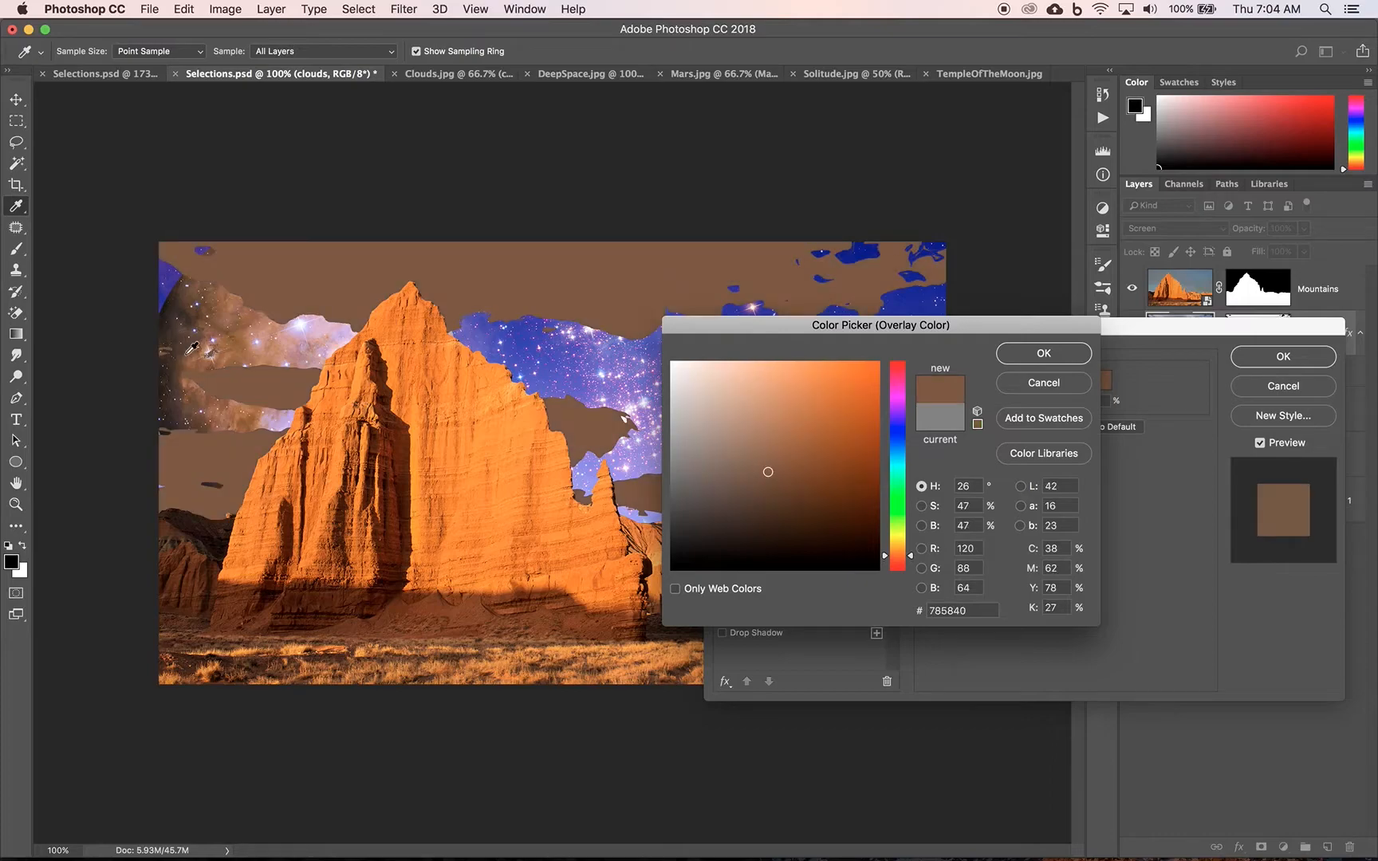
{"action": "left_click", "coordinate": [184, 348]}
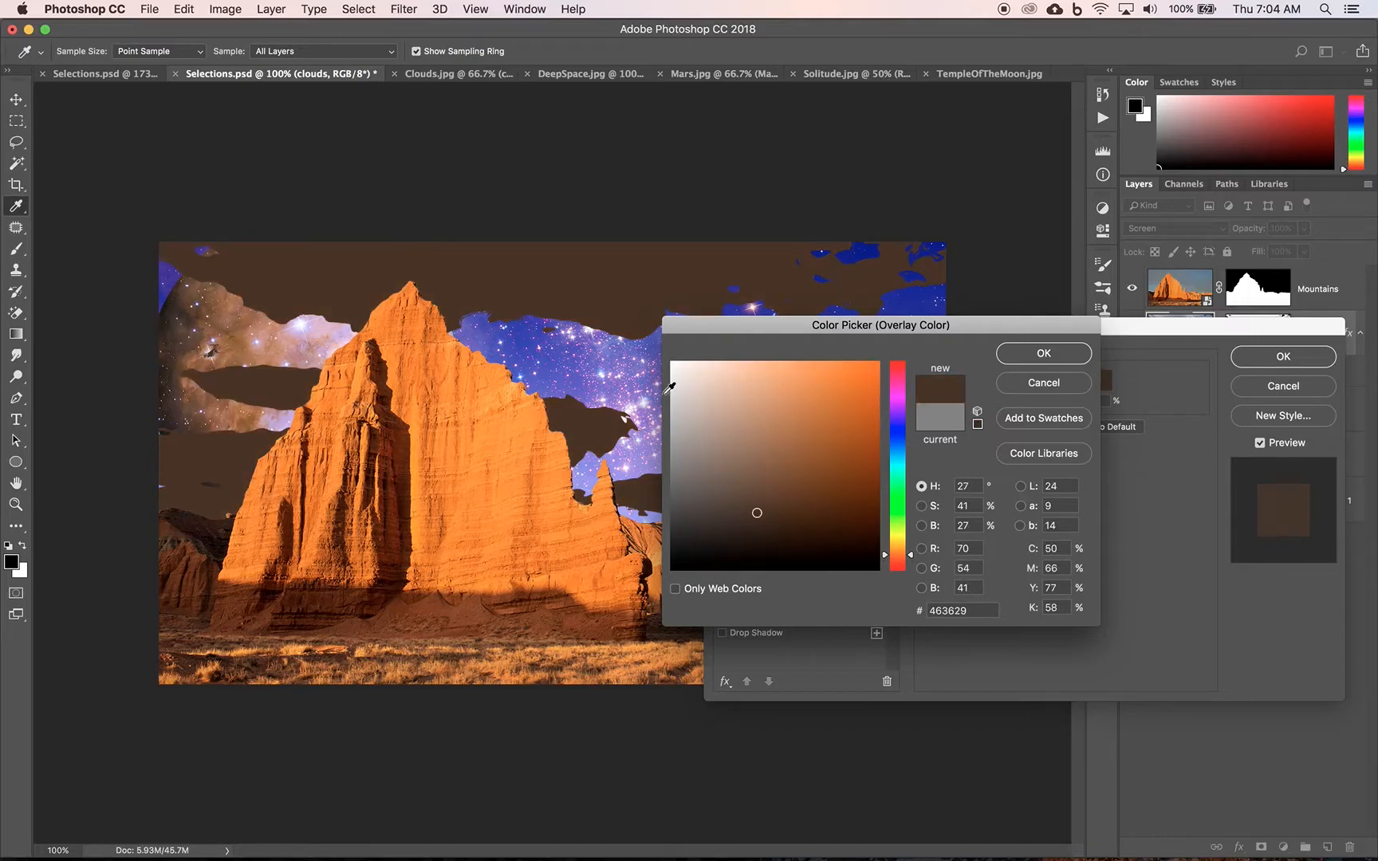
{"action": "left_click", "coordinate": [1049, 354]}
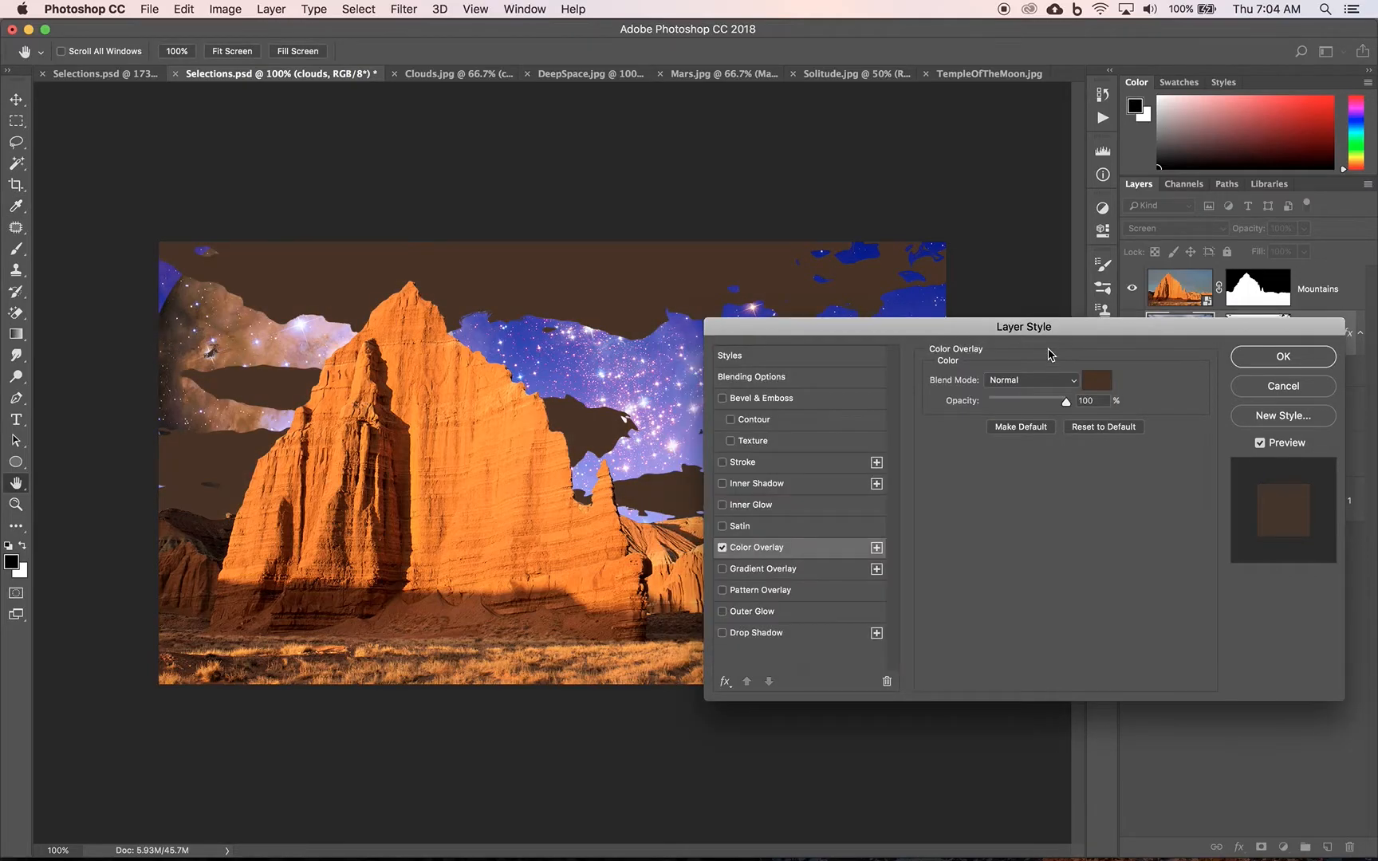
Try Screen for the Color Overlay's blend mode, settle on Color, and apply the effect to the clouds layer.
{"action": "left_click", "coordinate": [1068, 383]}
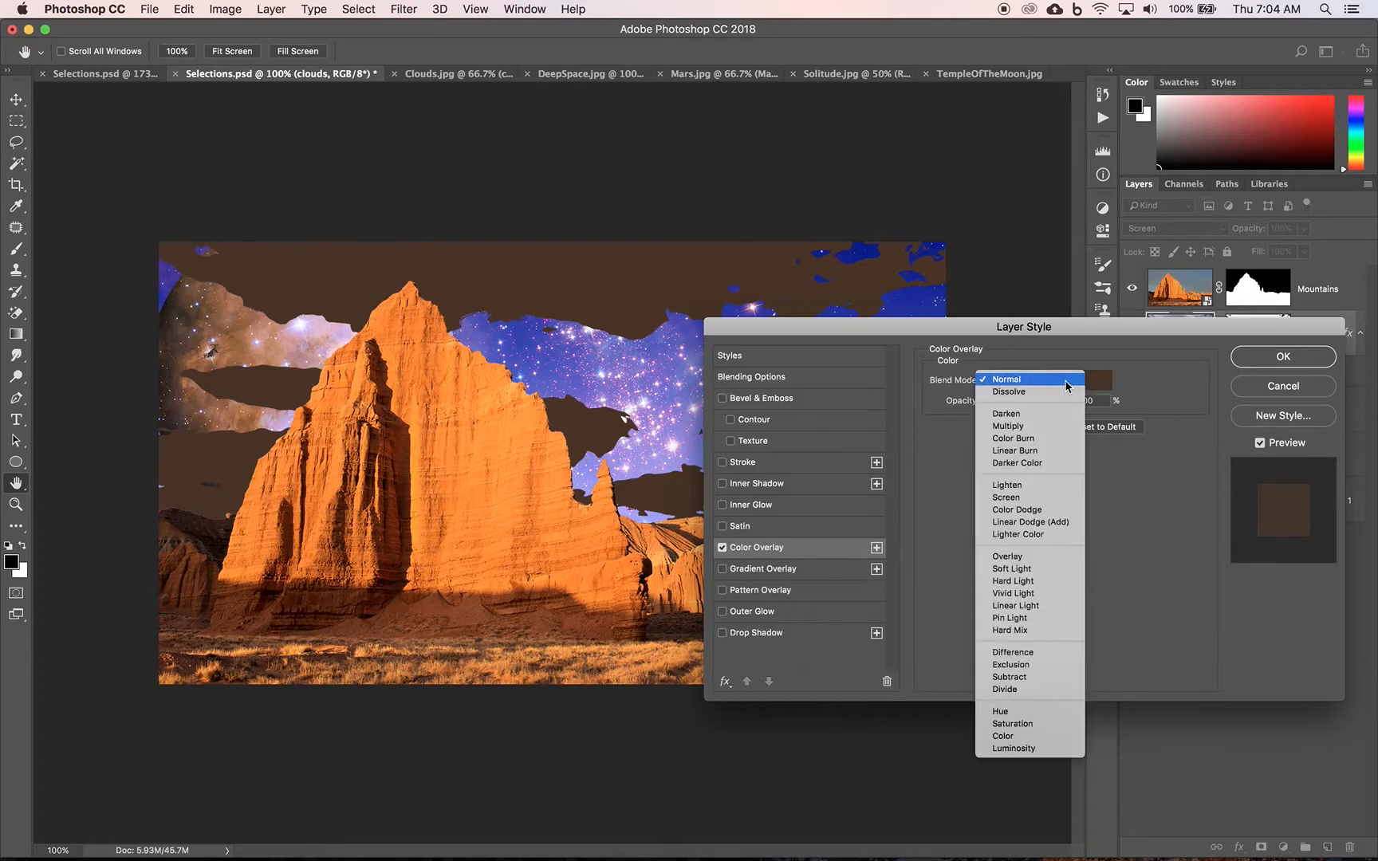
{"action": "left_click", "coordinate": [1017, 497]}
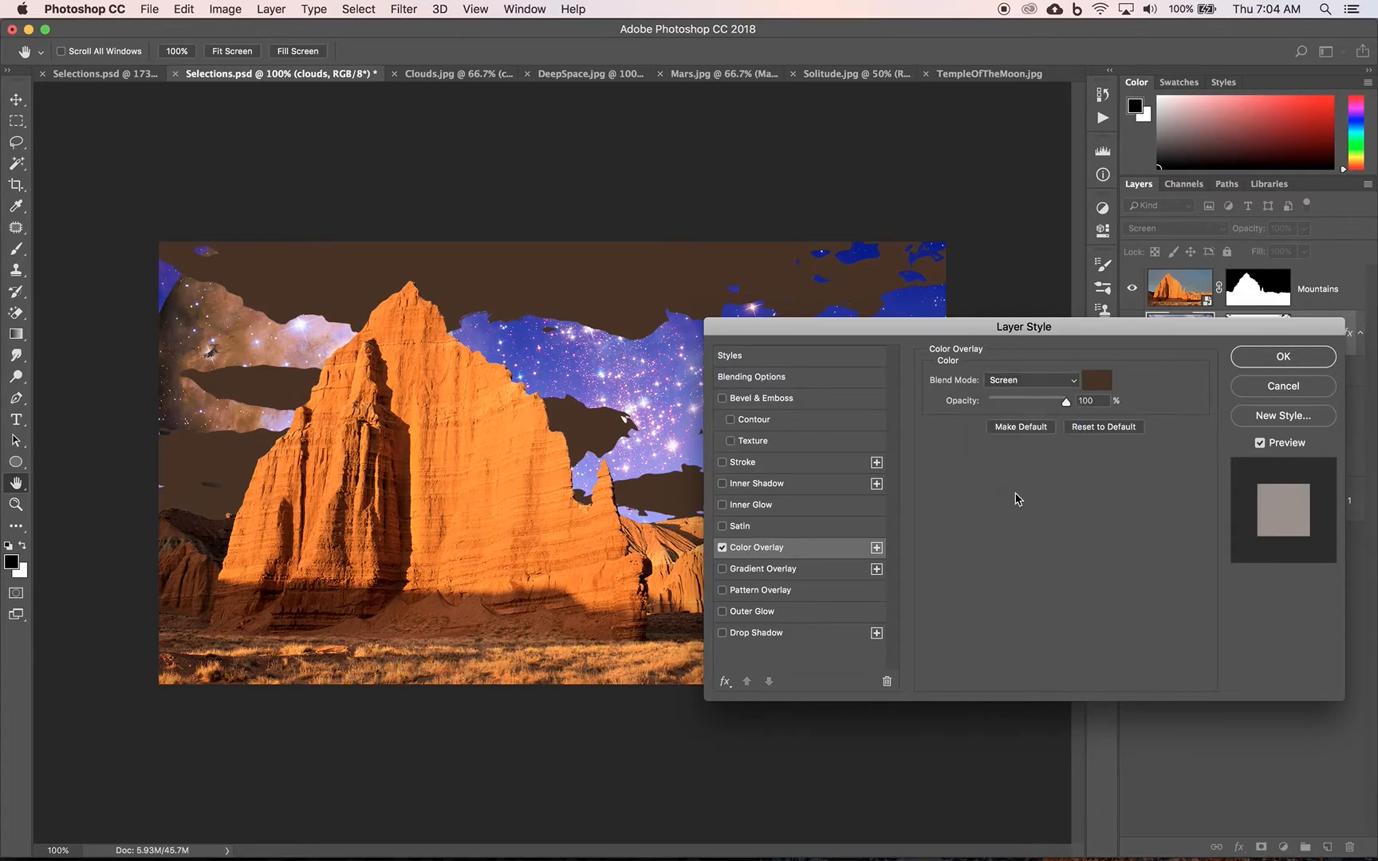
{"action": "left_click", "coordinate": [1073, 387]}
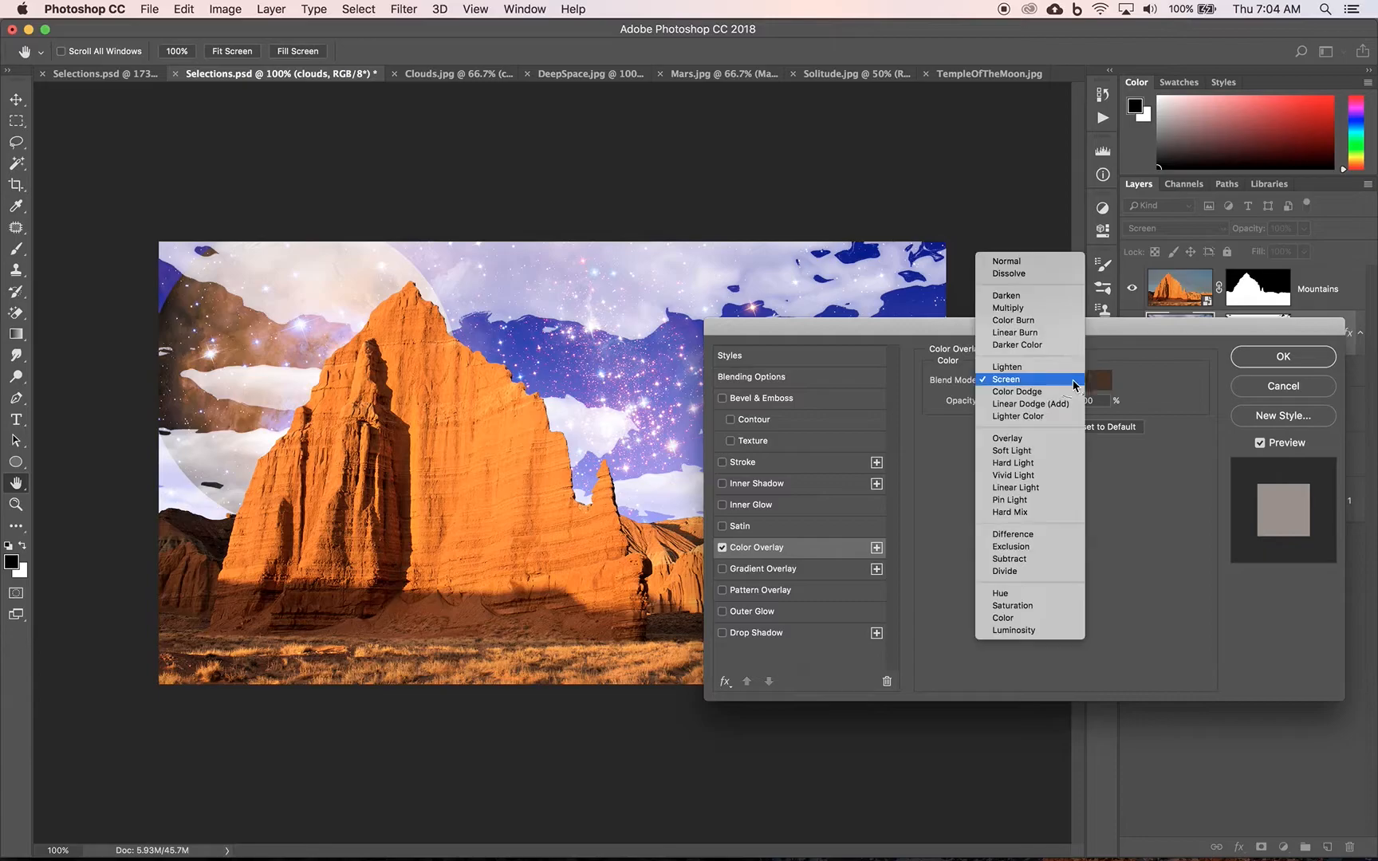
{"action": "left_click", "coordinate": [1015, 618]}
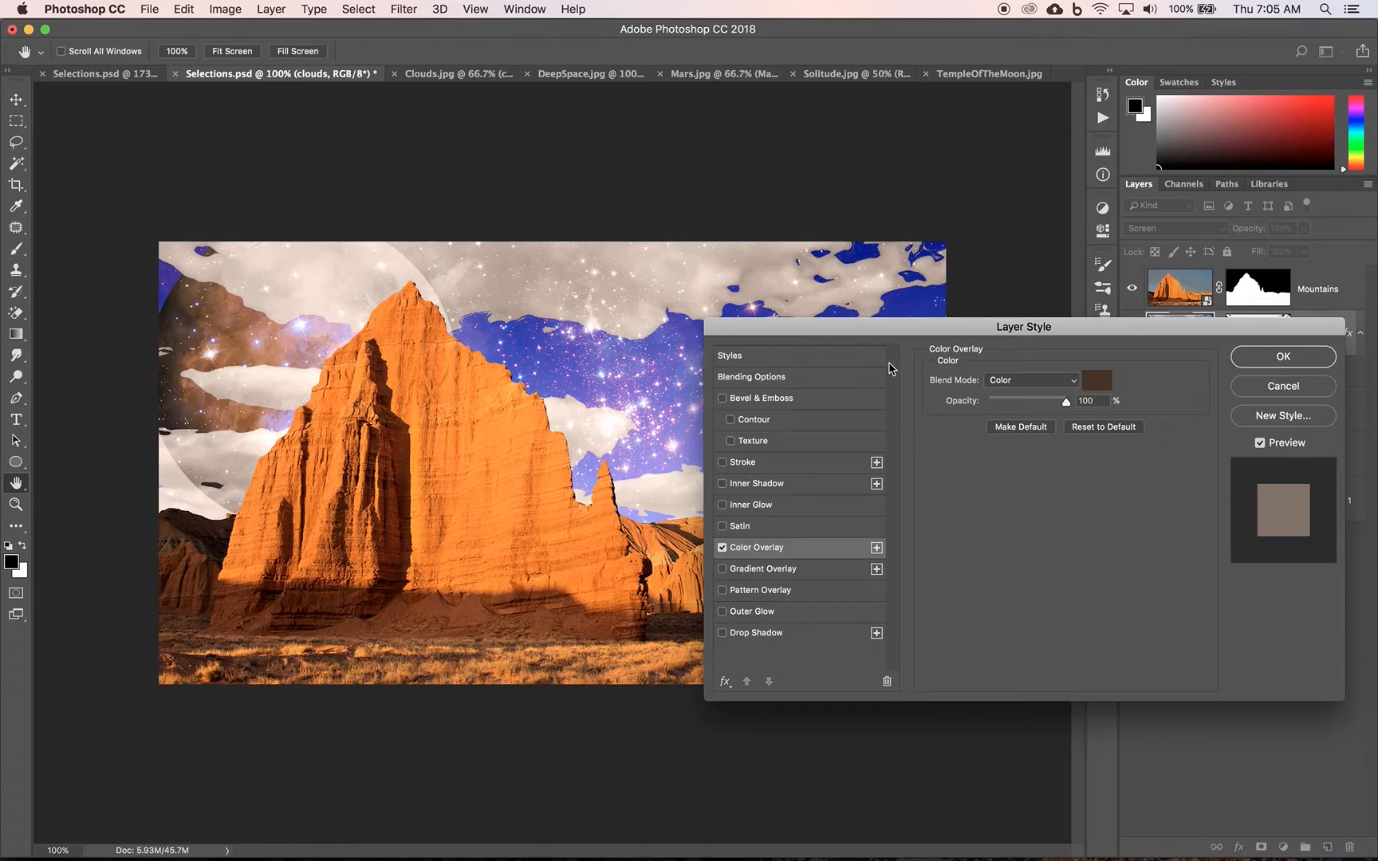
{"action": "left_click", "coordinate": [1313, 356]}
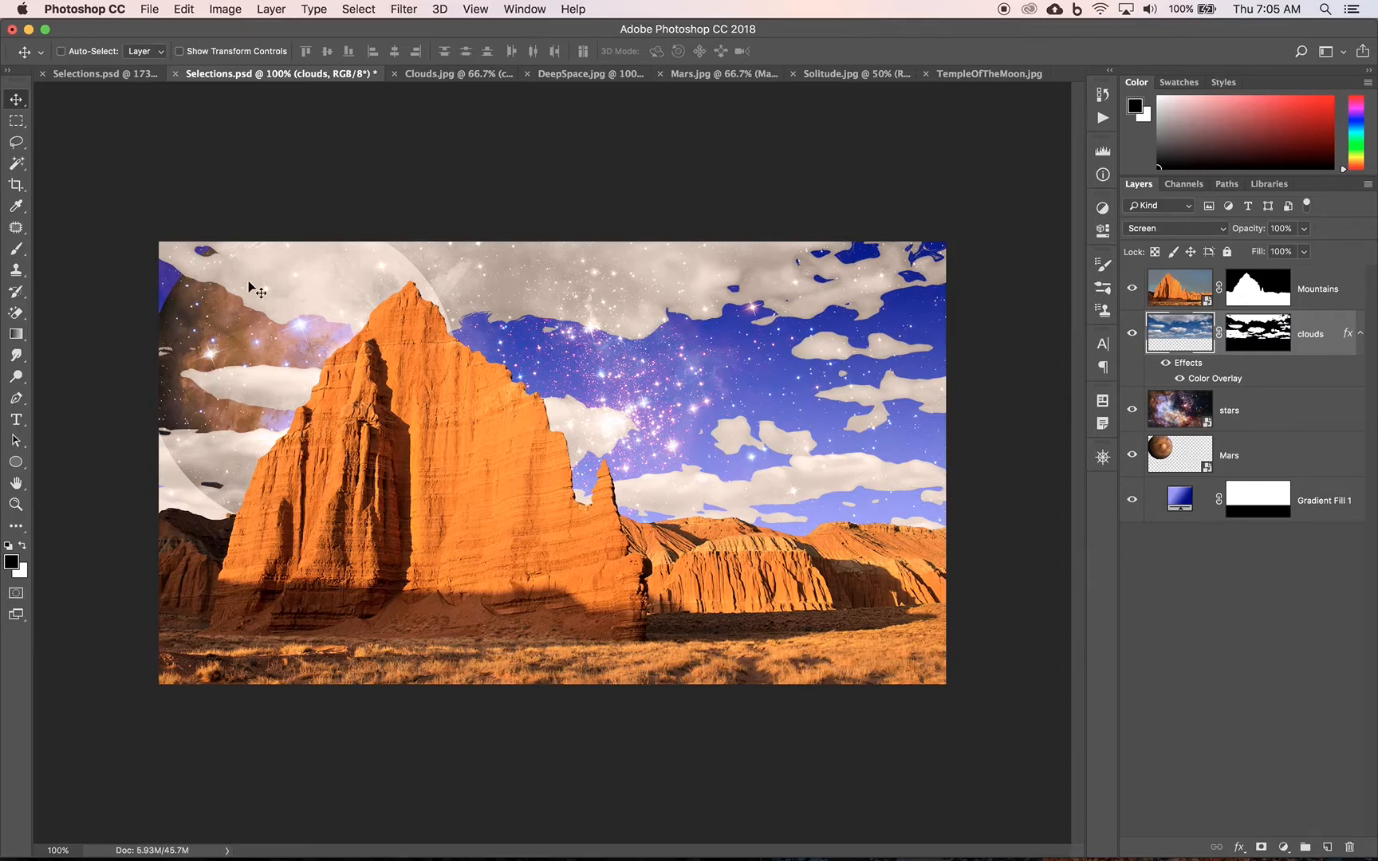
Change the clouds layer's Color Overlay color to deep blue 26299b, sampled from the sky, and apply it.
{"action": "double_click", "coordinate": [1197, 382]}
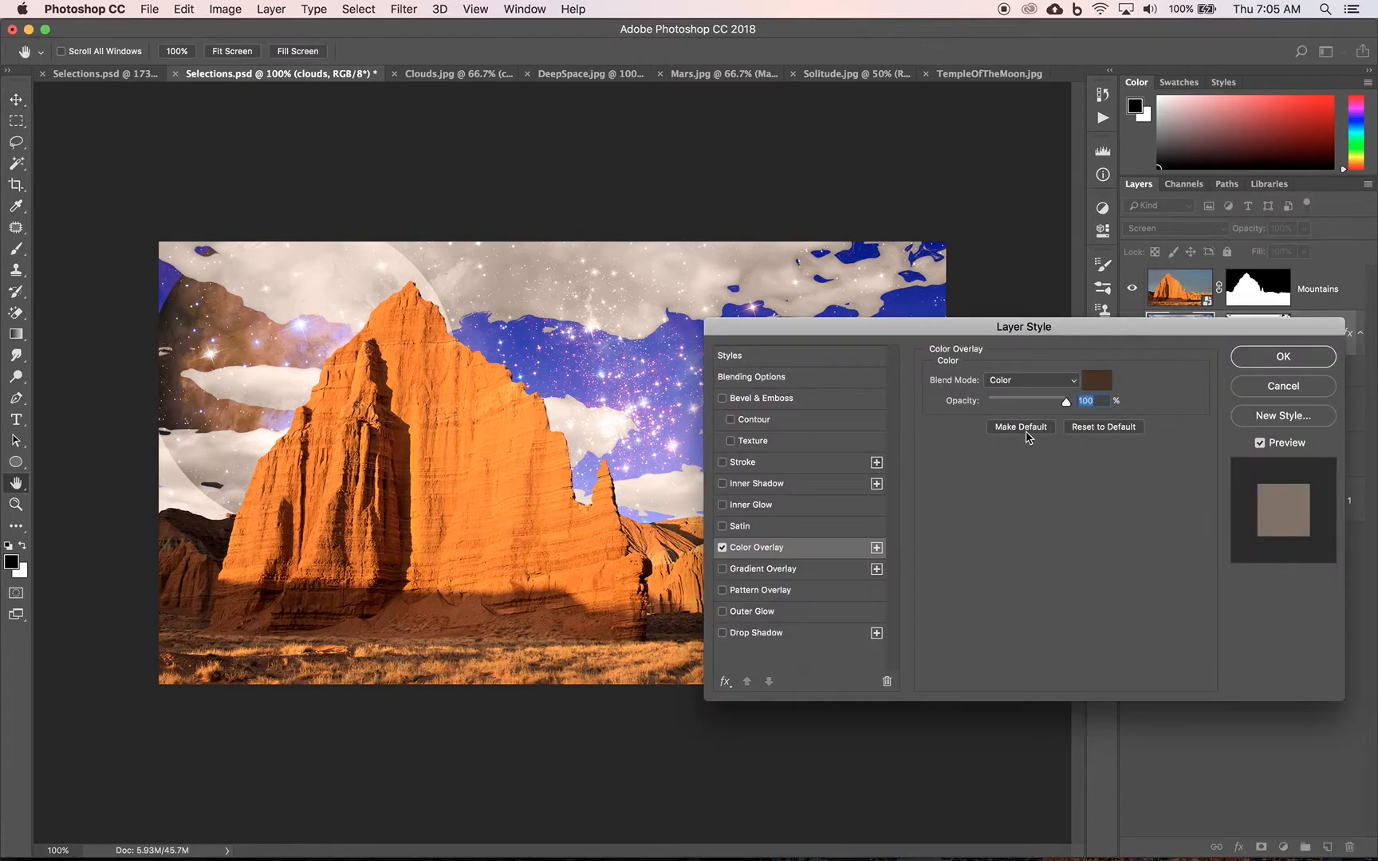
{"action": "left_click", "coordinate": [1097, 382]}
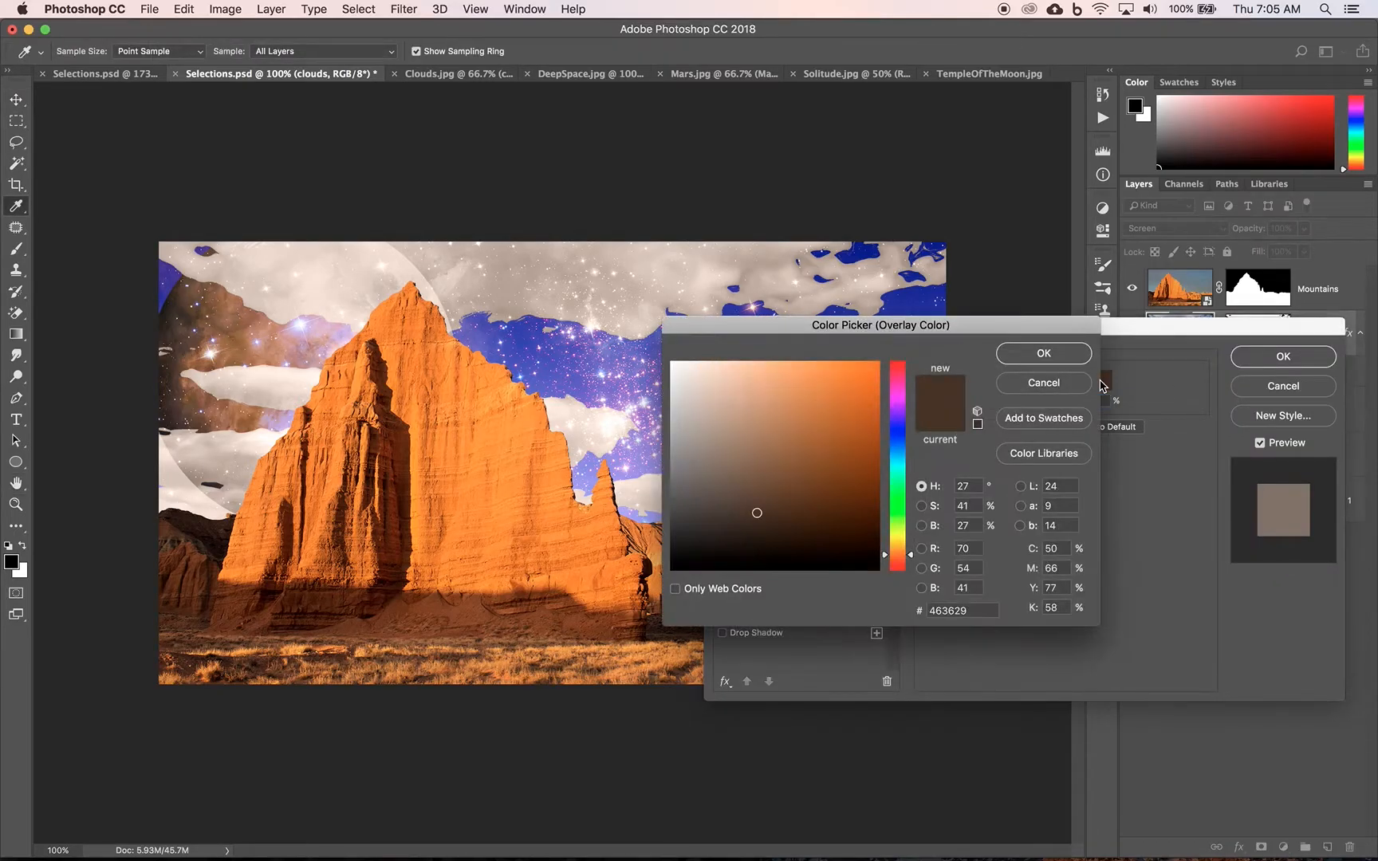
{"action": "left_click", "coordinate": [310, 340]}
{"action": "left_click", "coordinate": [525, 378]}
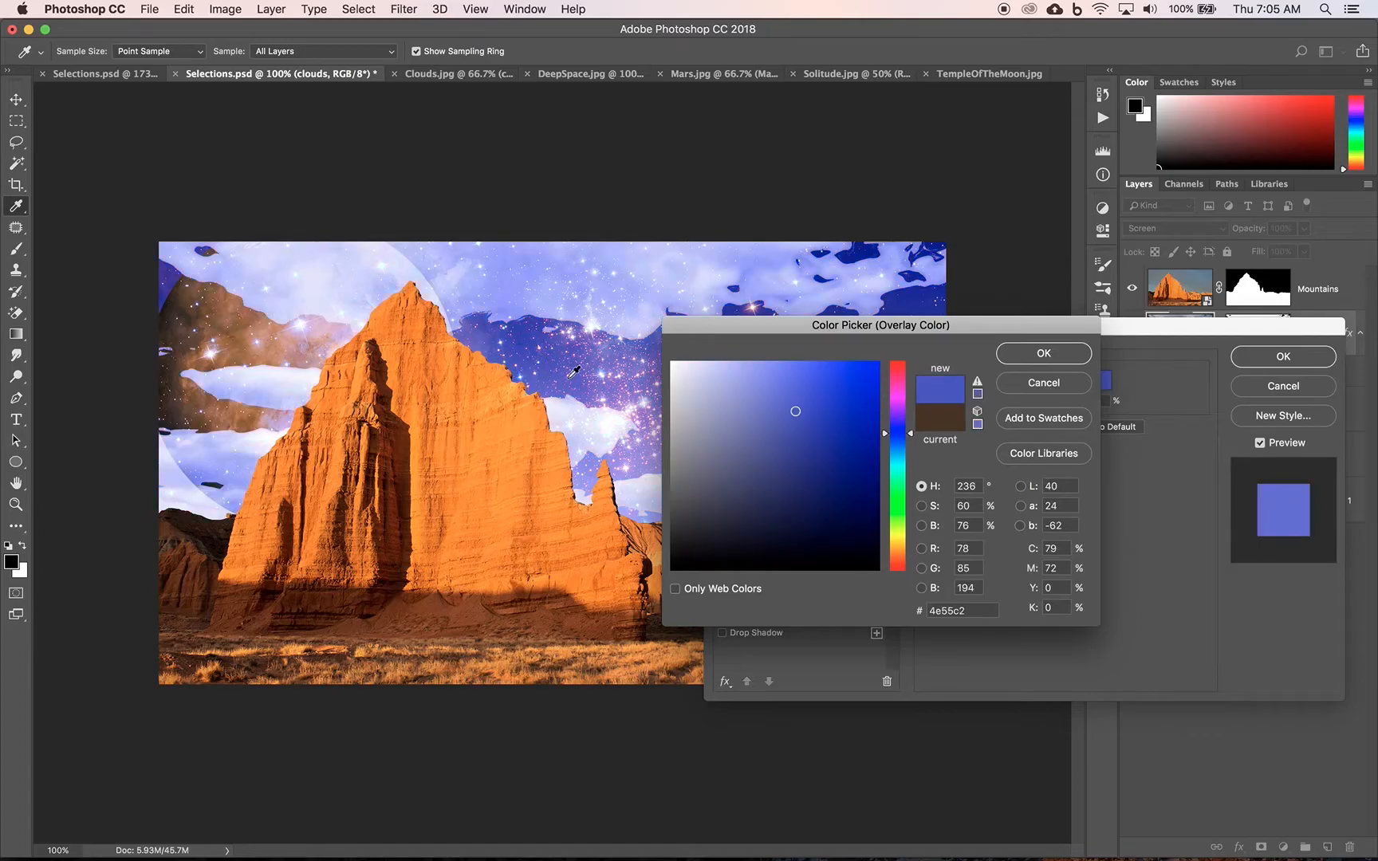
{"action": "left_click", "coordinate": [613, 395]}
{"action": "left_click", "coordinate": [602, 392]}
{"action": "left_click", "coordinate": [573, 376]}
{"action": "left_click", "coordinate": [896, 302]}
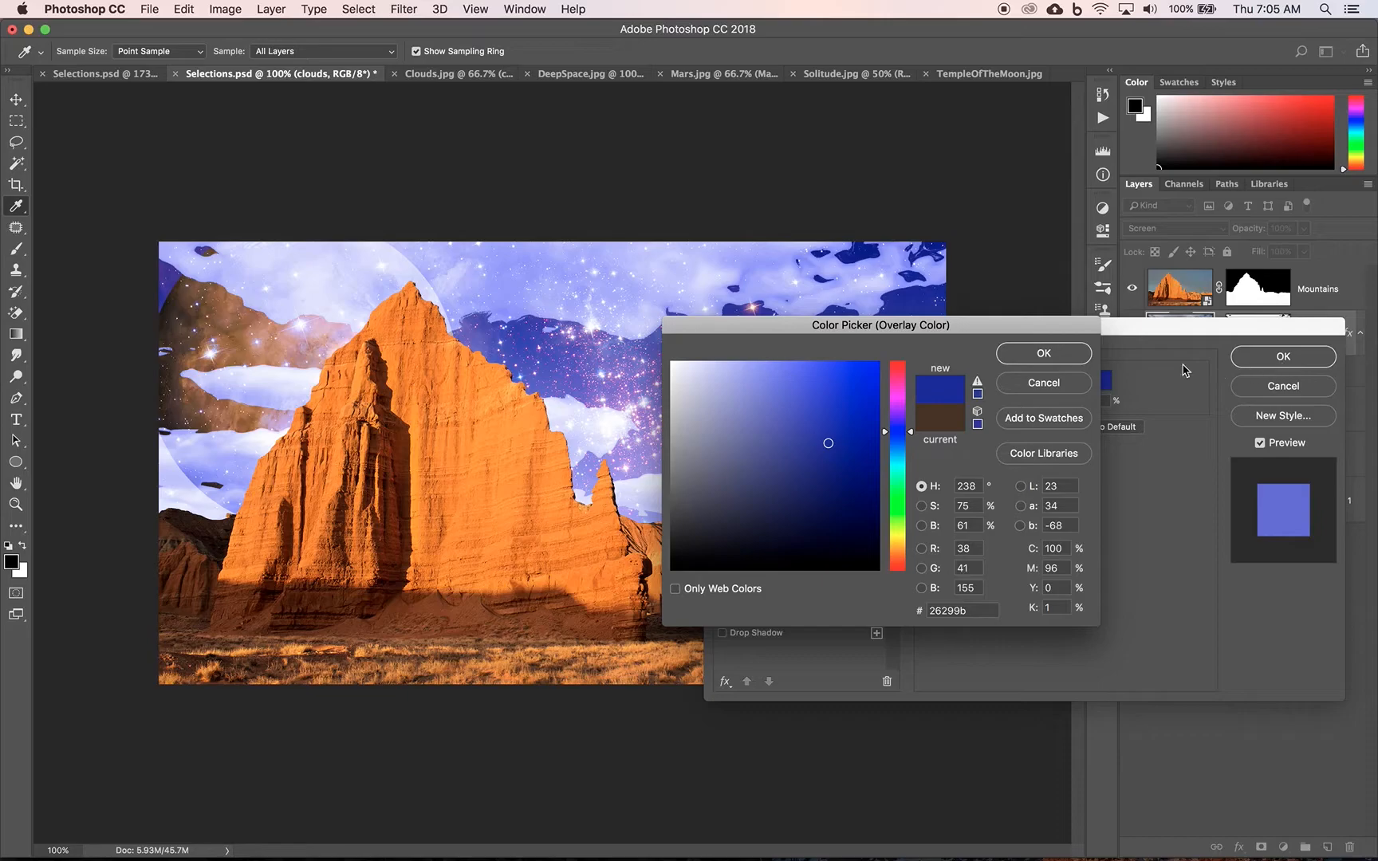
{"action": "left_click", "coordinate": [1042, 361]}
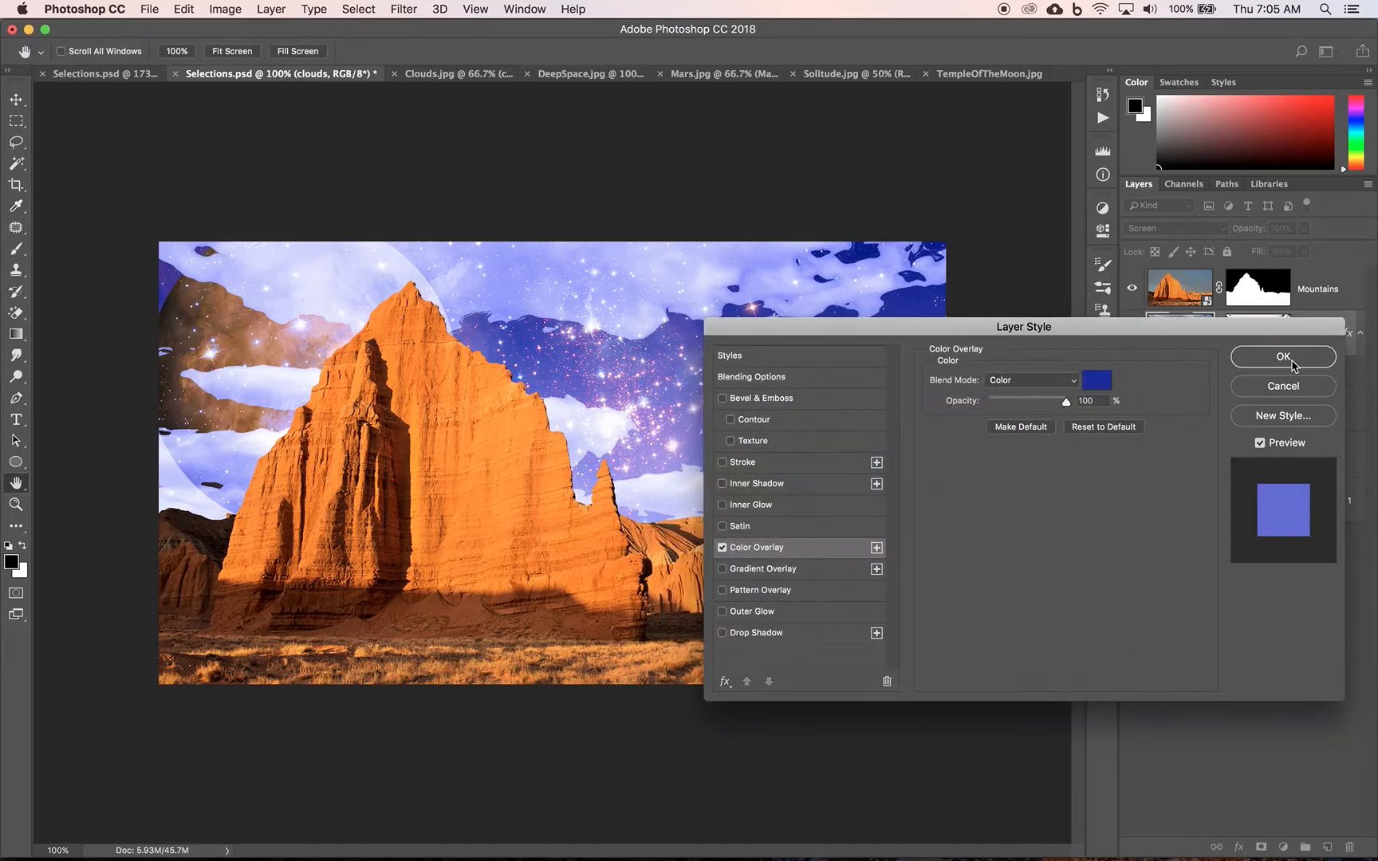
{"action": "left_click", "coordinate": [1283, 357]}
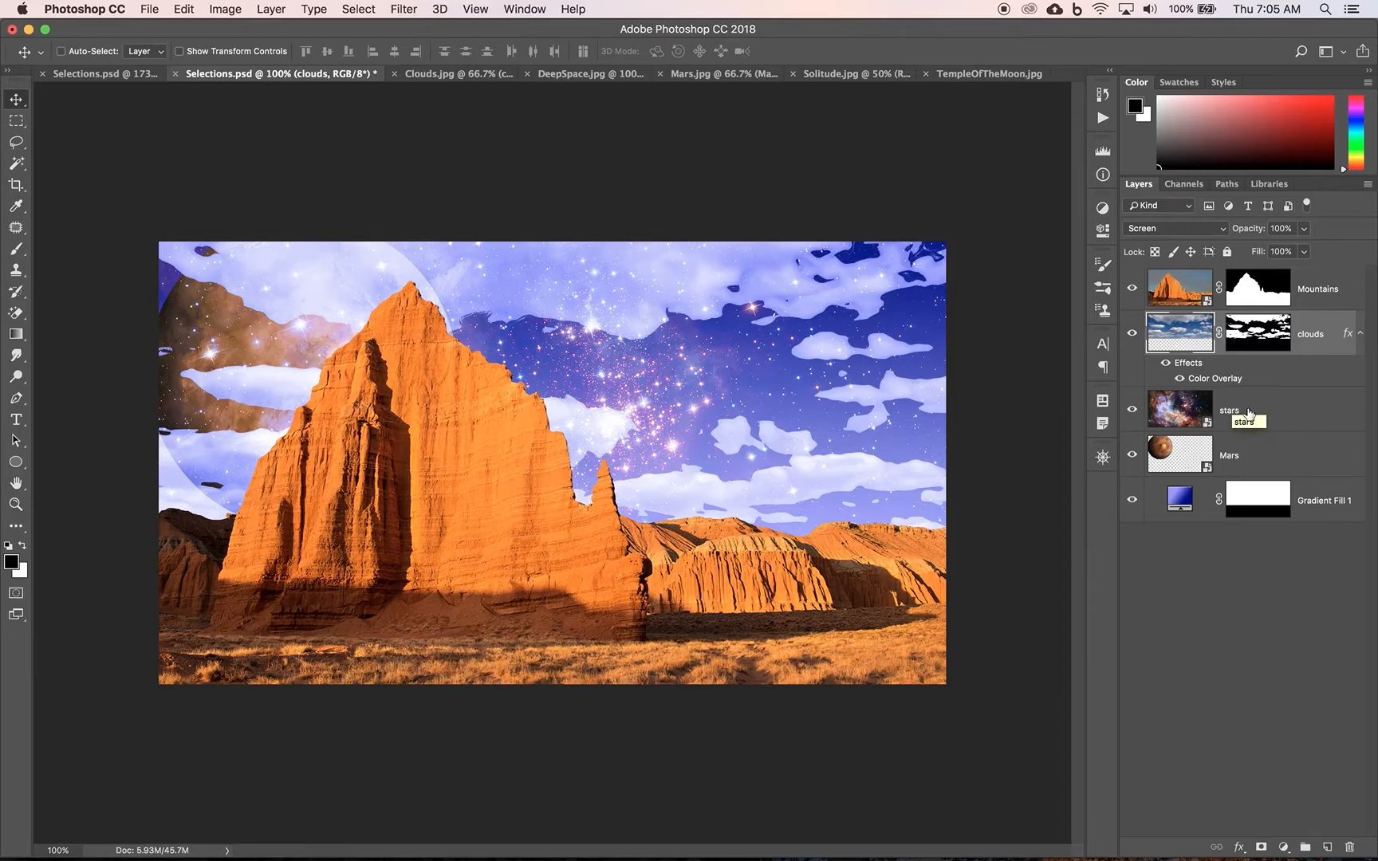
Select the Mars layer.
{"action": "left_click", "coordinate": [1253, 452]}
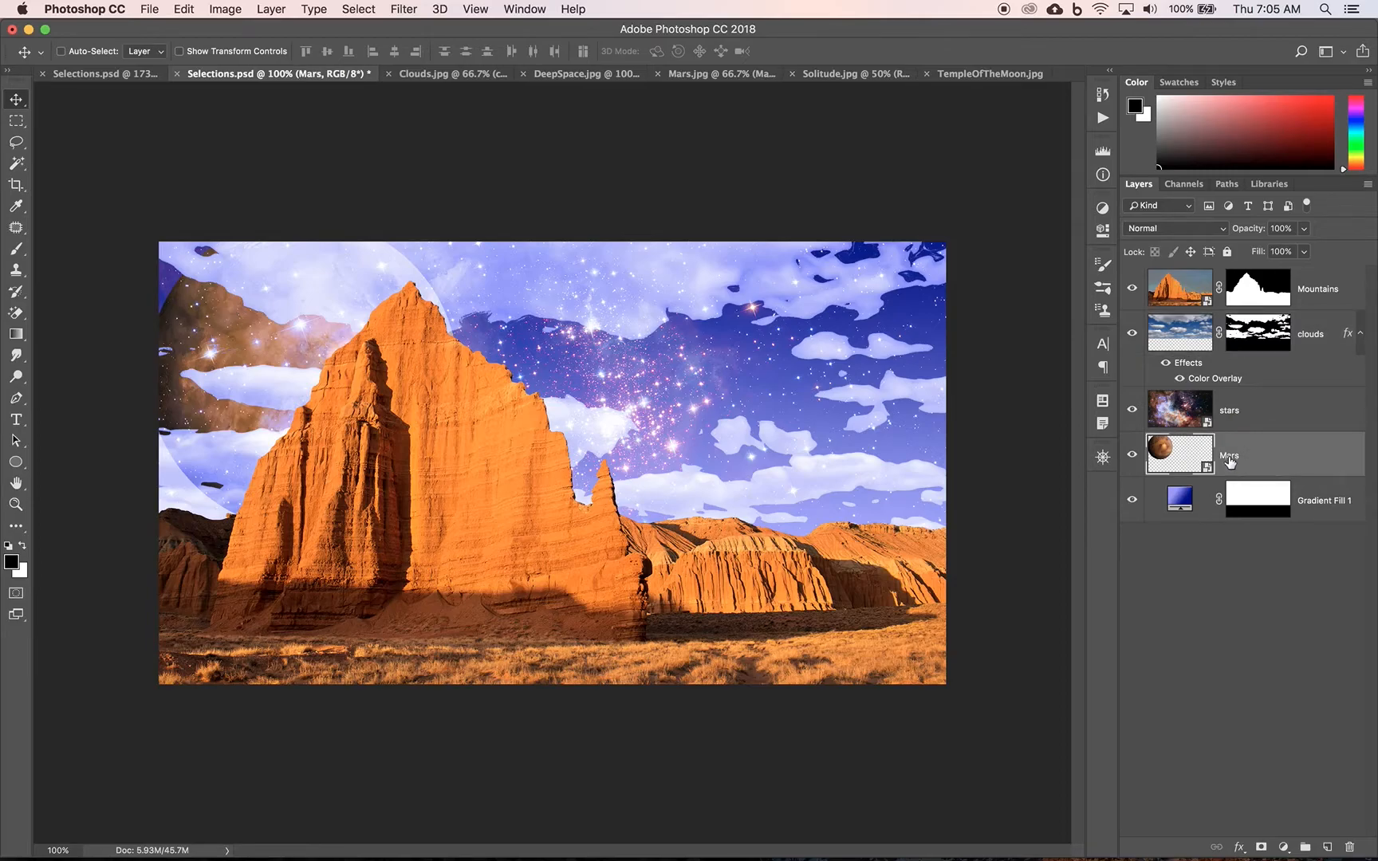